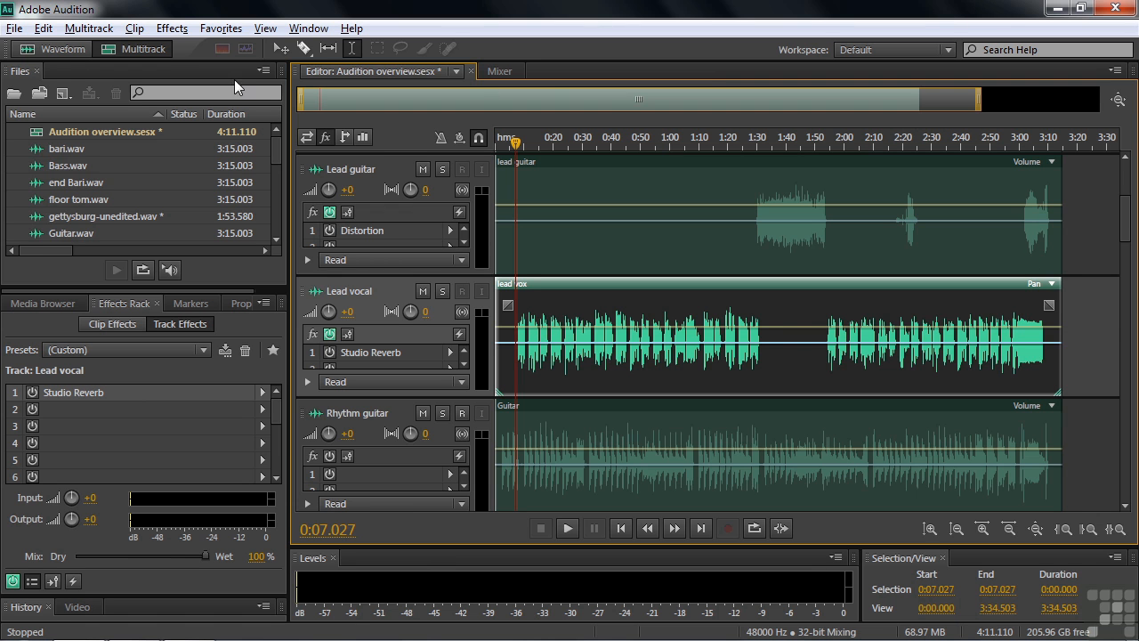
Step: Examine the list of audio and video file formats supported for importing files, and leave without importing anything
left_click(12, 29)
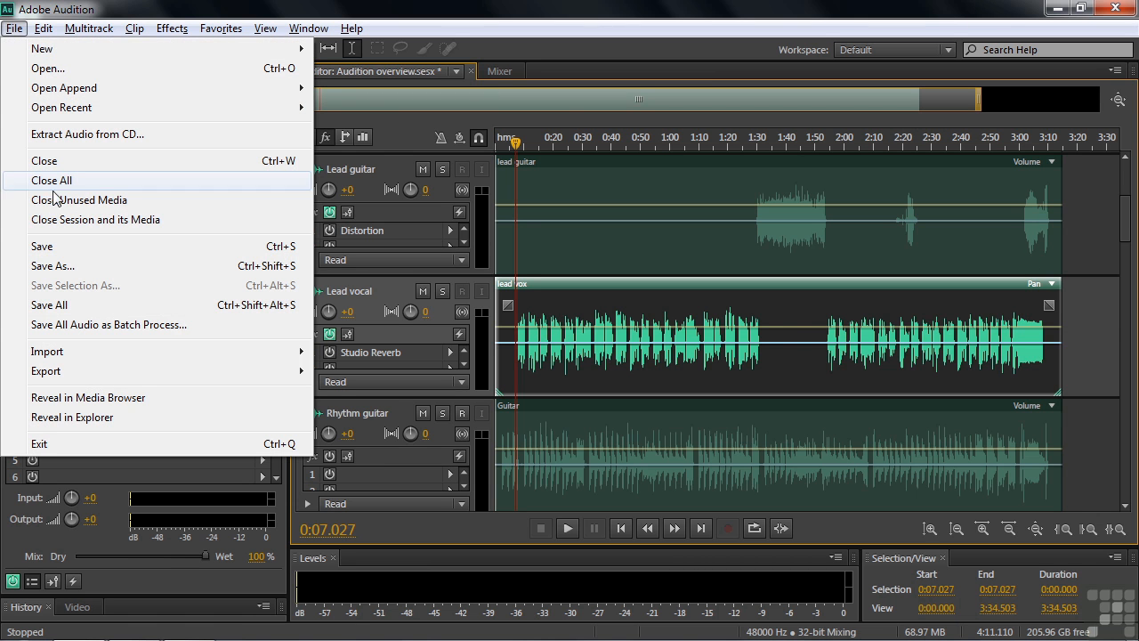
mouse_move(101, 353)
left_click(363, 353)
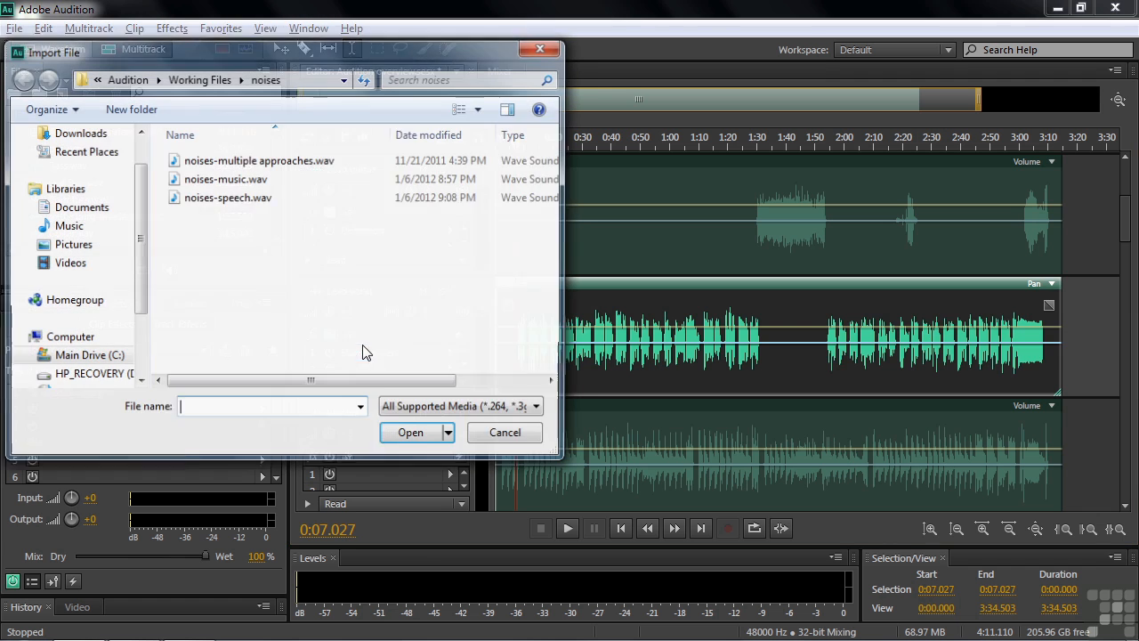
left_click(442, 407)
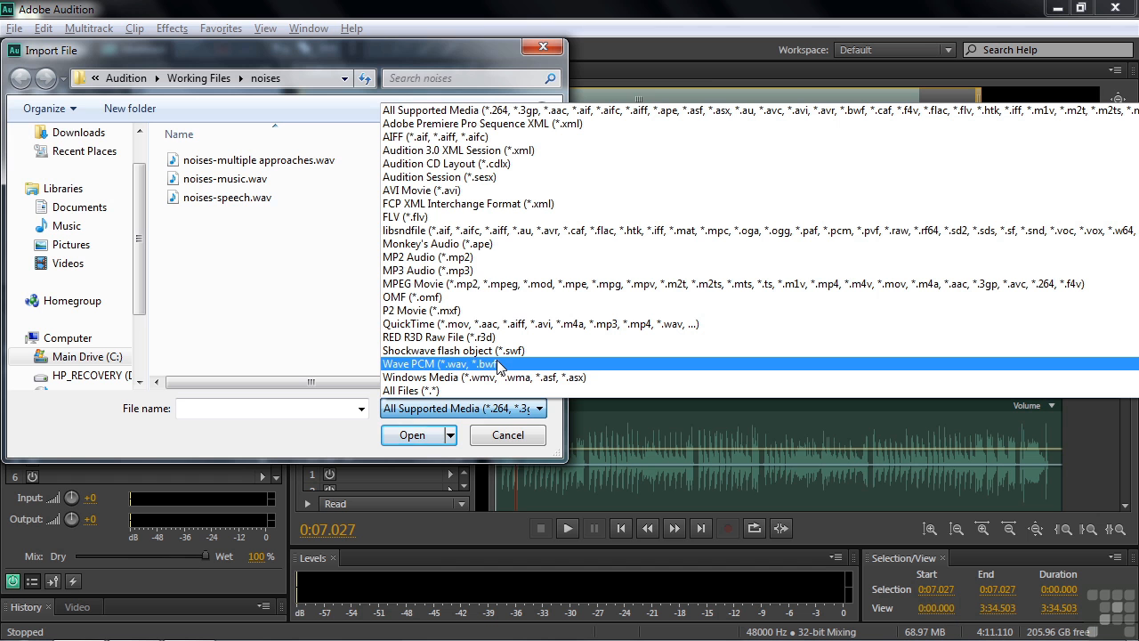
left_click(508, 436)
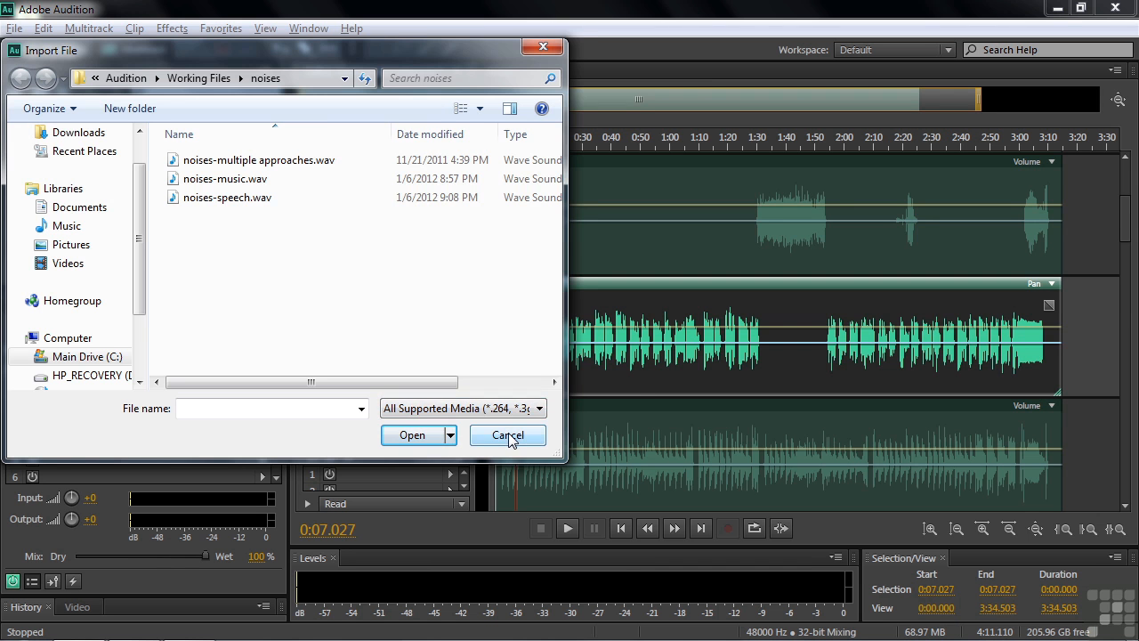
left_click(508, 437)
Step: View the Extract Audio from CD options and track list, and close them without extracting anything
left_click(15, 27)
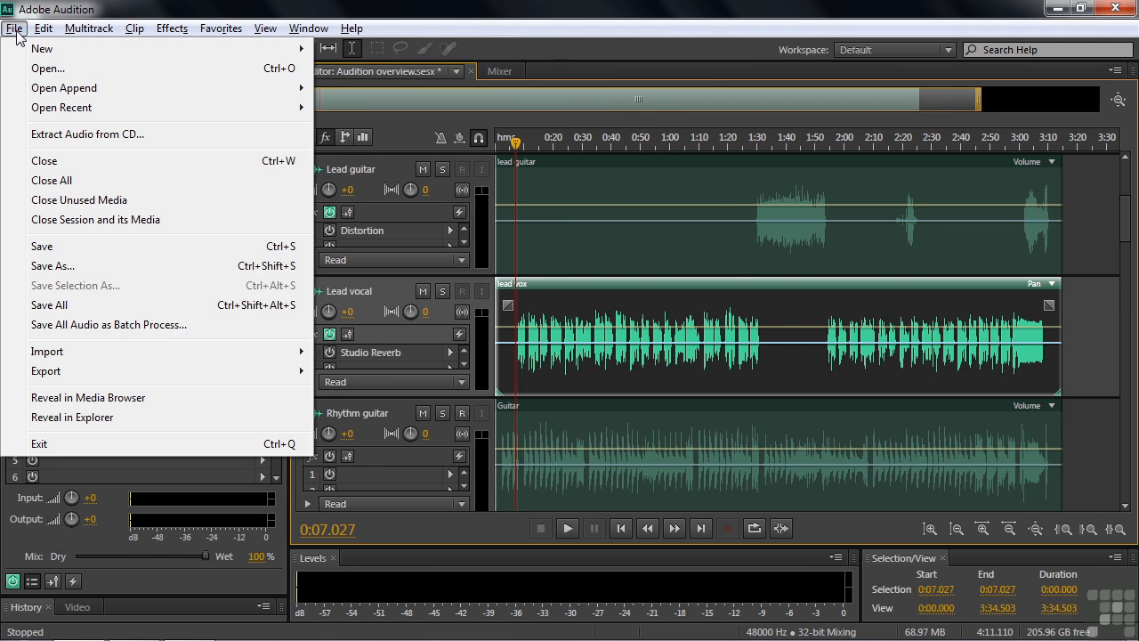
left_click(52, 133)
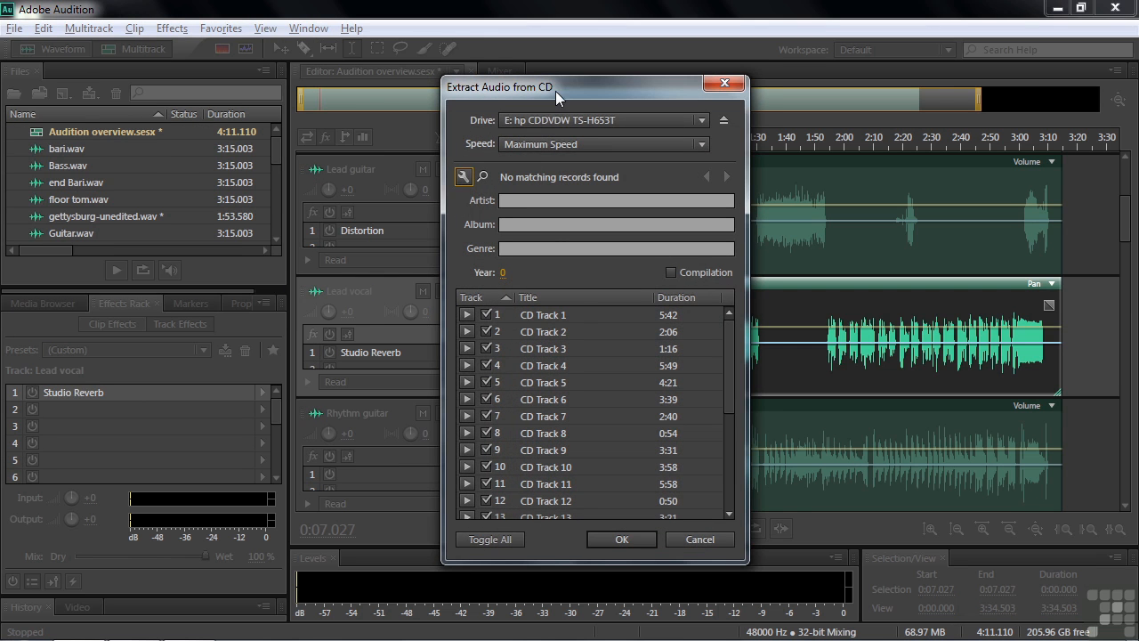
left_click(679, 540)
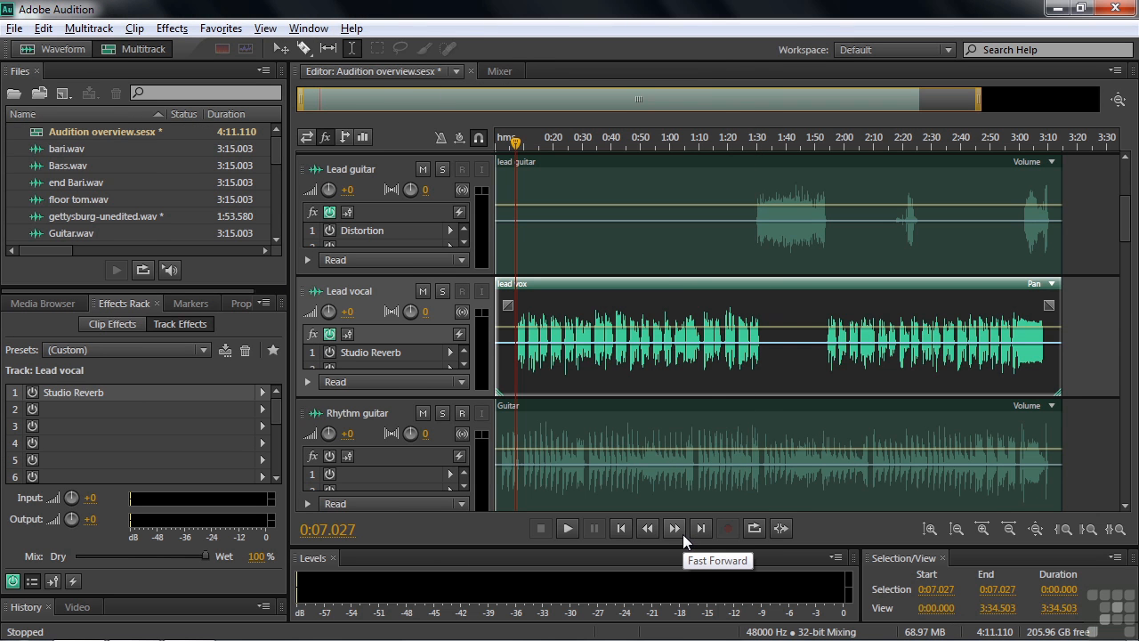
Step: Show the empty Test file in the editor and record a voice take of about 4.8 seconds
left_click(456, 71)
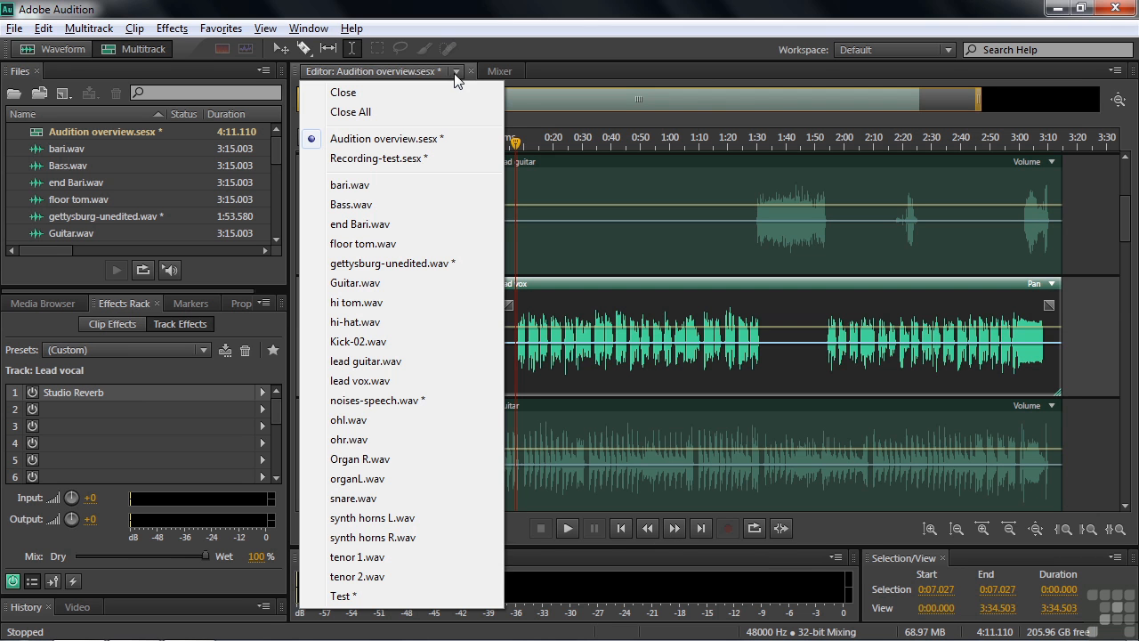
left_click(385, 602)
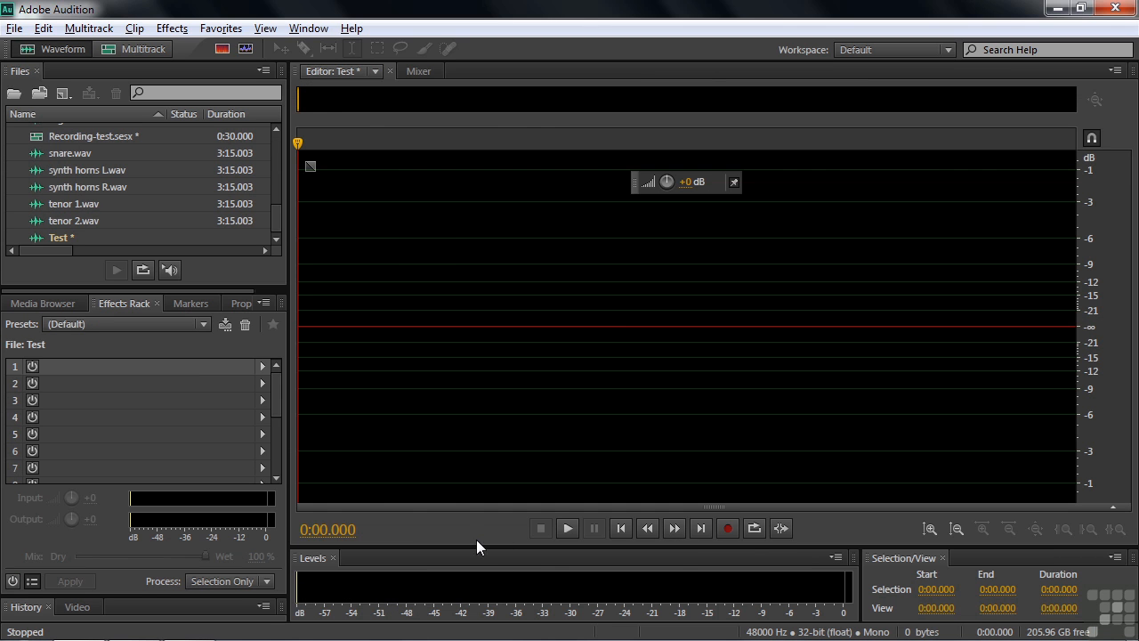
left_click(728, 528)
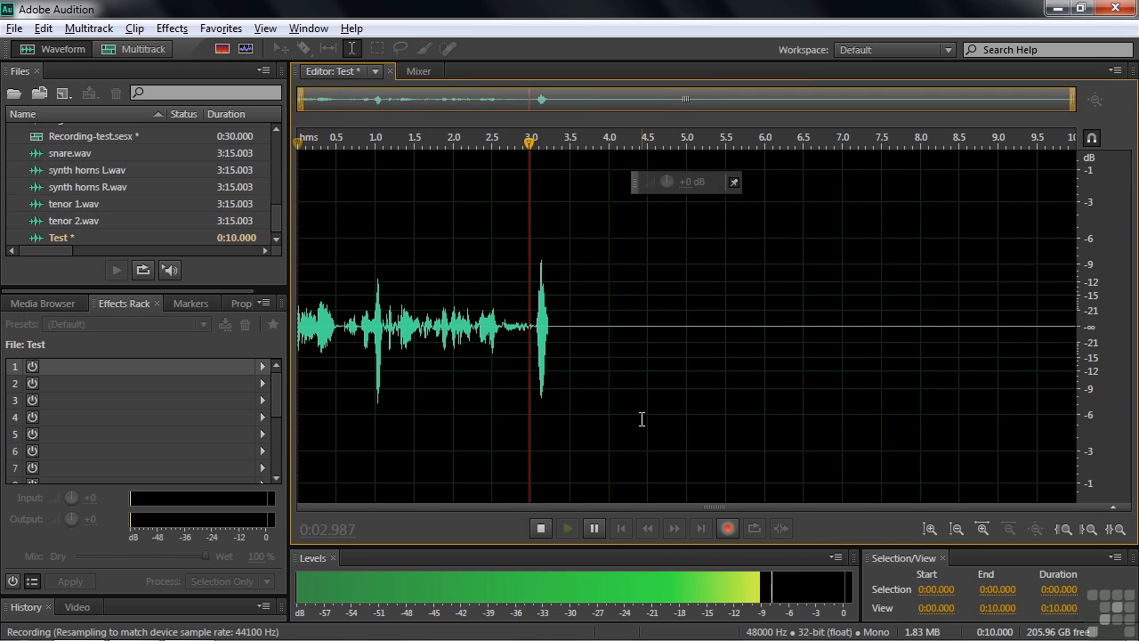
left_click(540, 528)
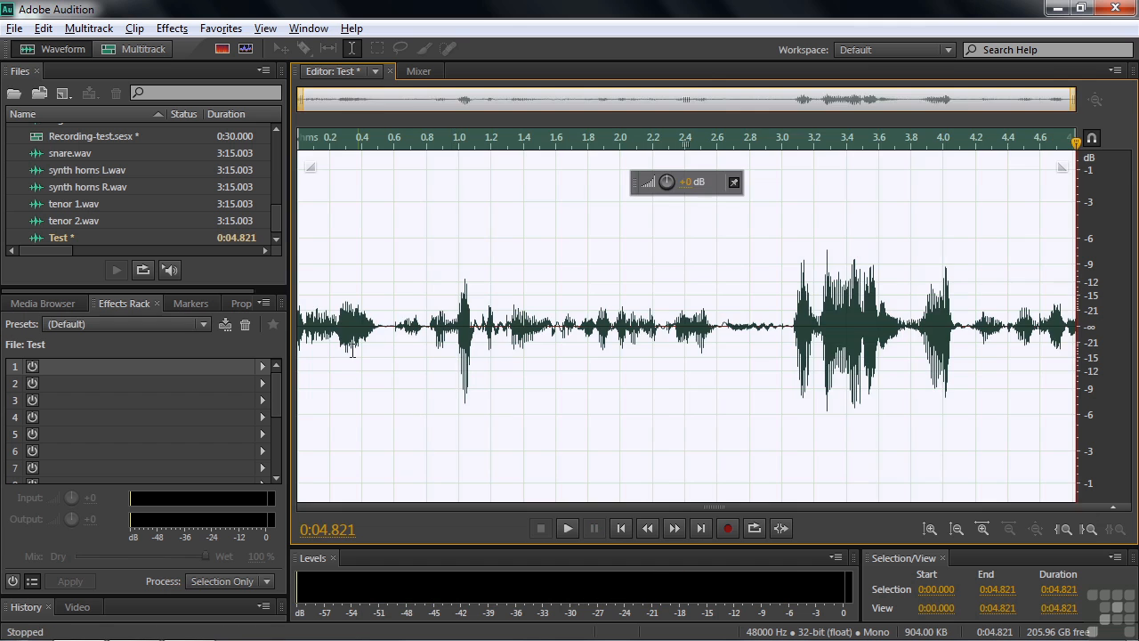
Step: Play back the take in the Test file from the beginning and undo the recording
left_click(305, 322)
key("space")
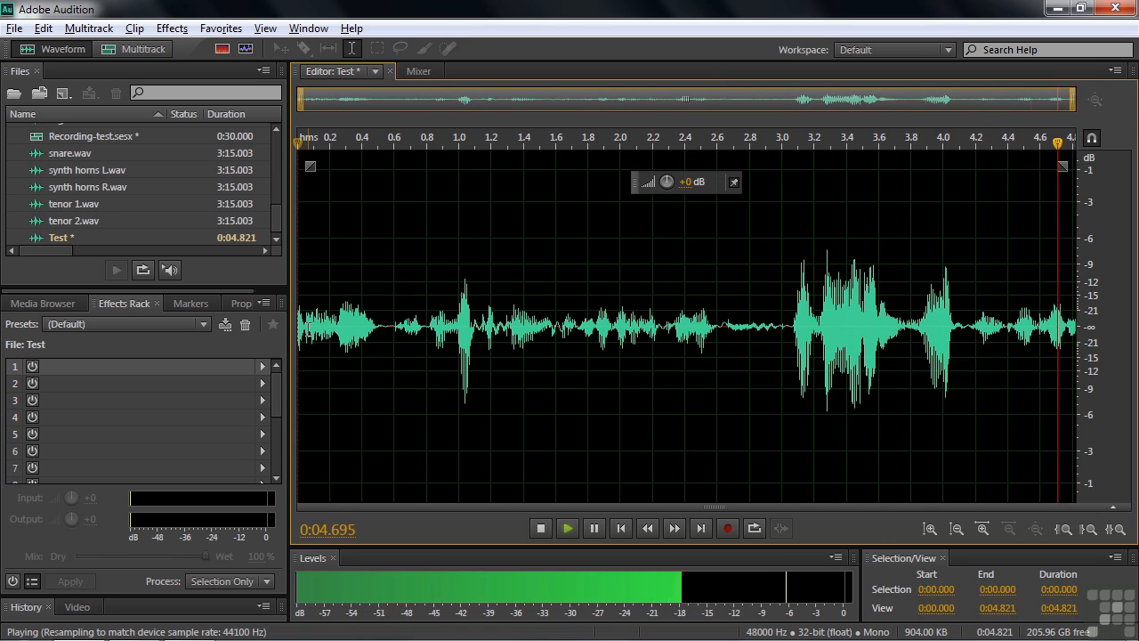
key("space")
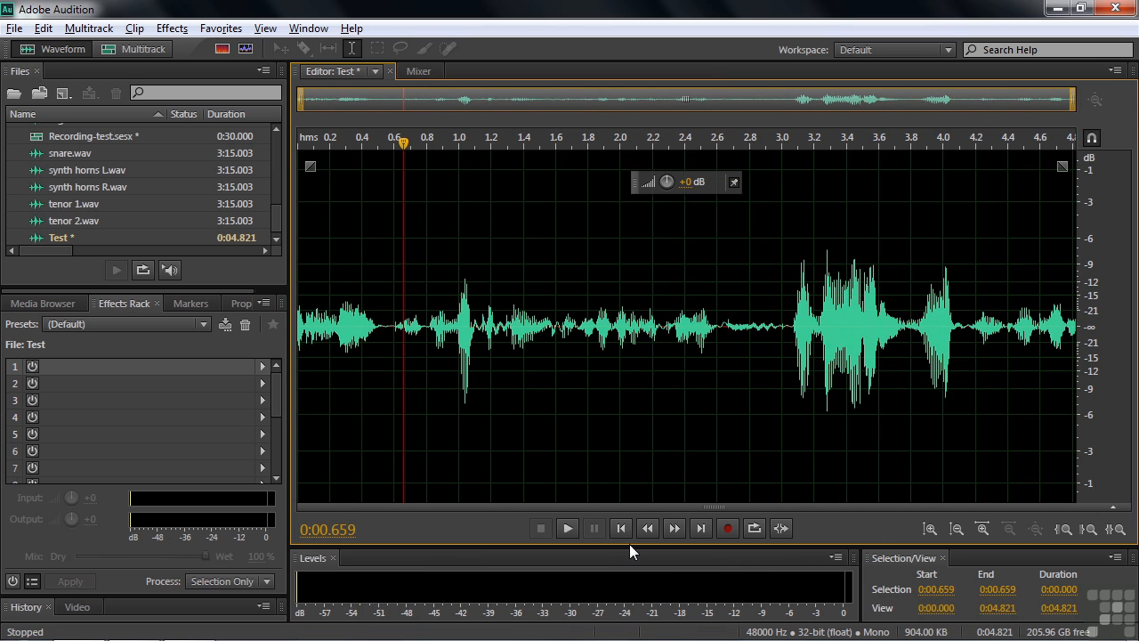
key("ctrl+z")
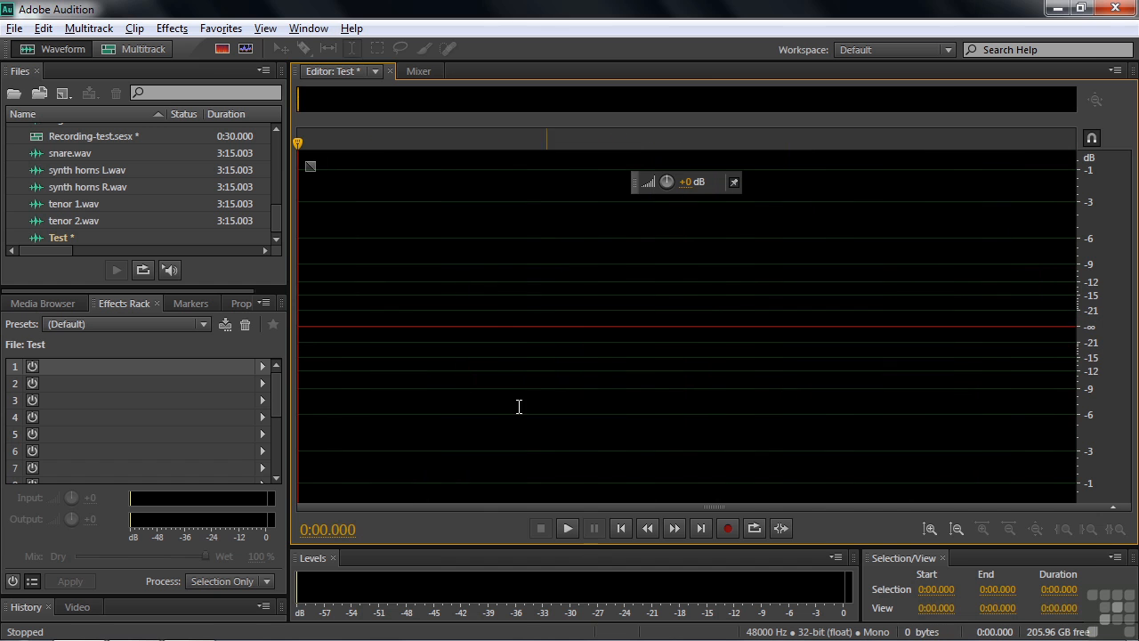
Step: Switch to the Recording-test.sesx session and record about 6.3 seconds onto the Mic-left and Mic-right tracks
left_click(374, 70)
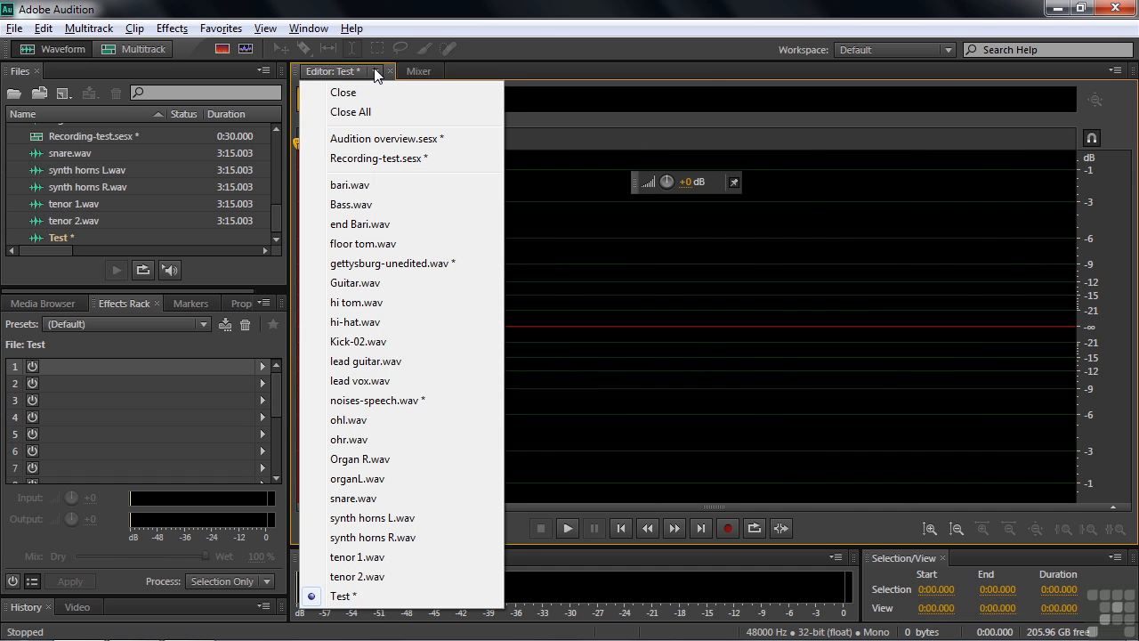
left_click(362, 158)
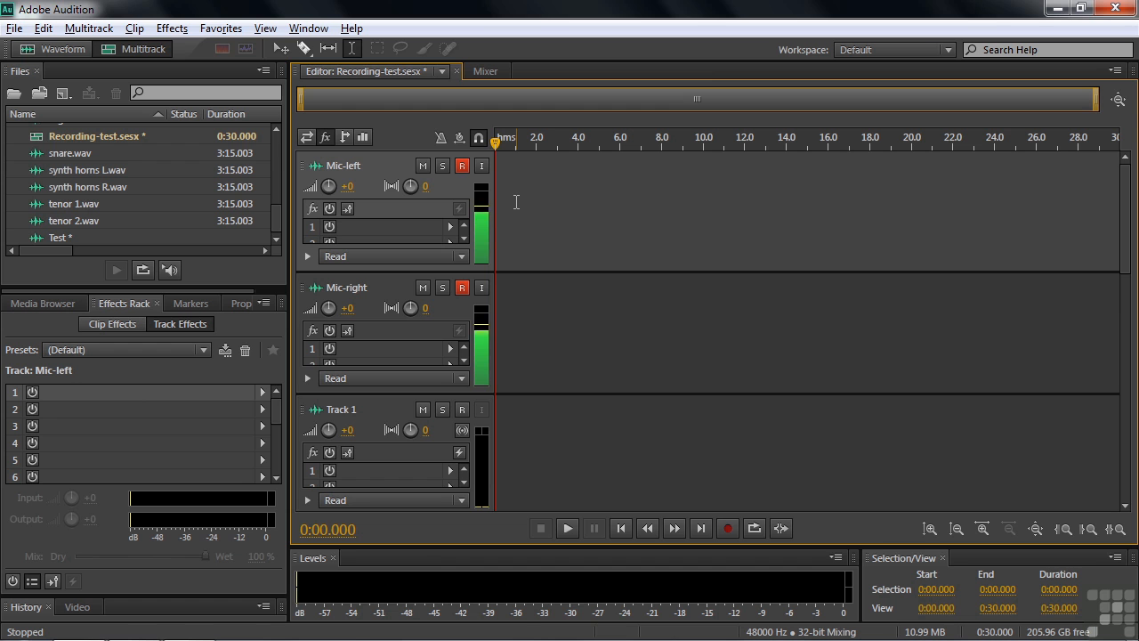
left_click(729, 530)
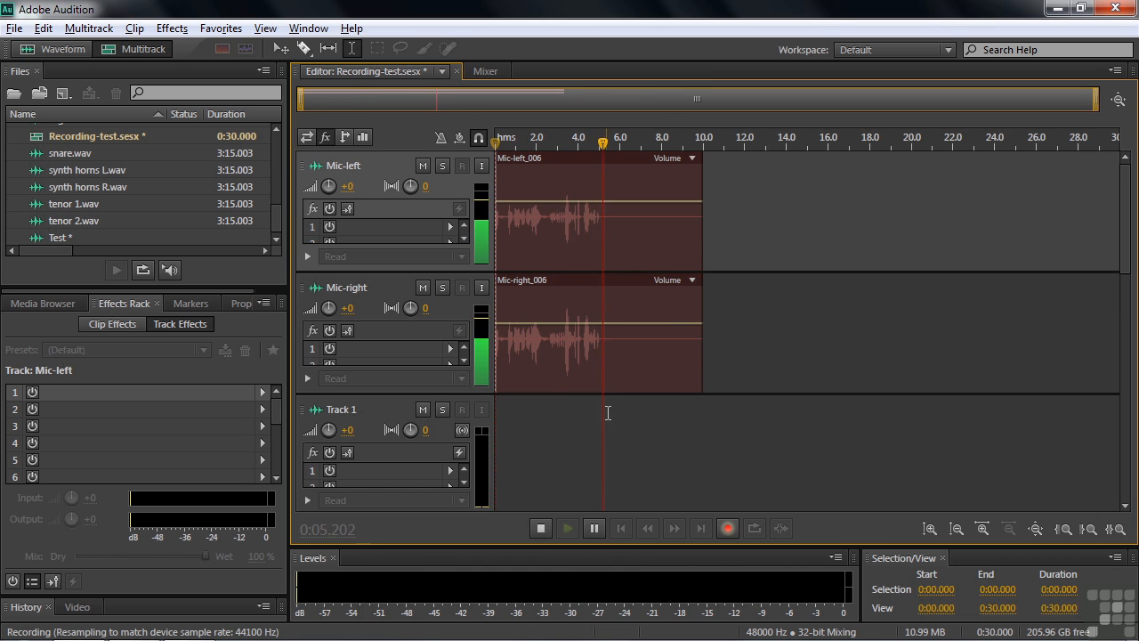
left_click(539, 530)
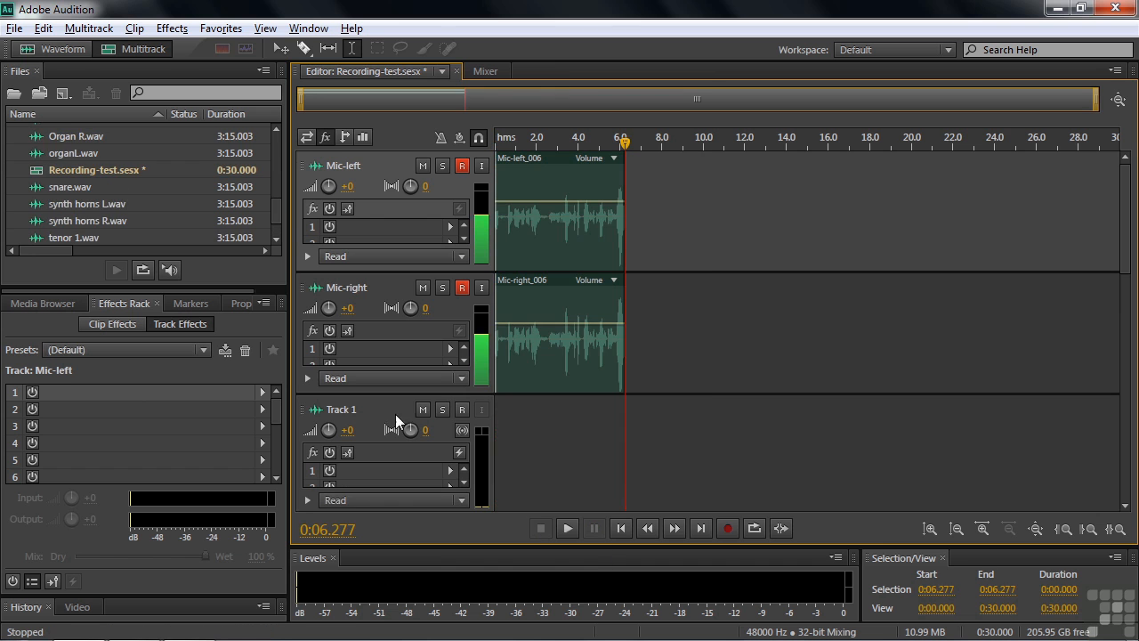
Step: Open gettysburg-unedited.wav in the waveform editor and play a short passage from about 0:02.5
left_click_drag(276, 207, 278, 188)
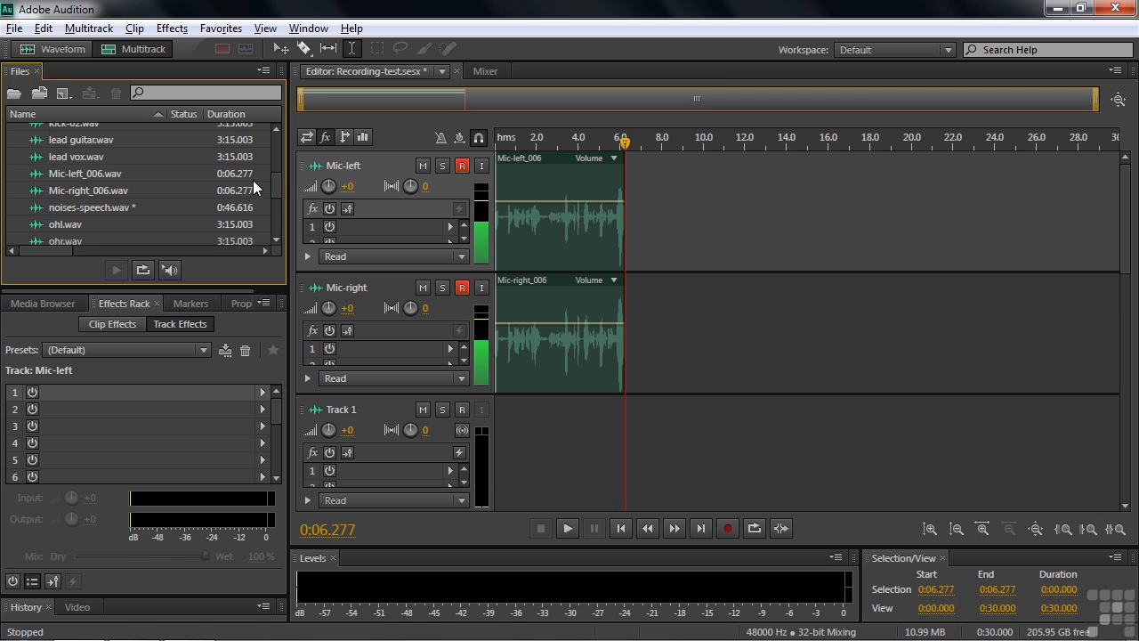
left_click_drag(272, 189, 276, 167)
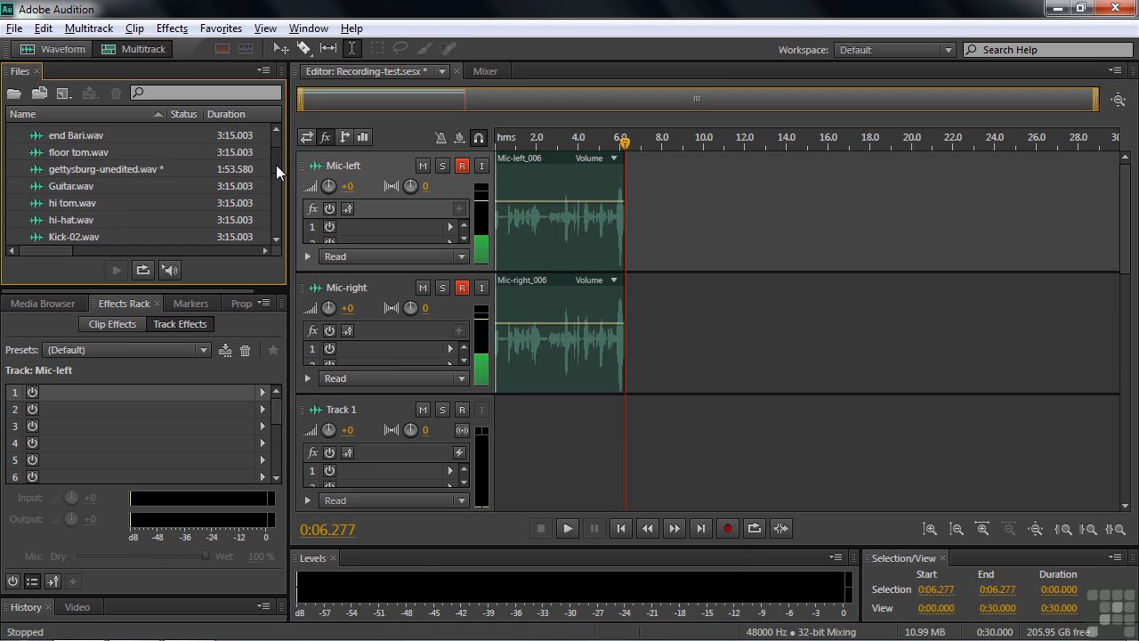
left_click(59, 170)
double_click(59, 172)
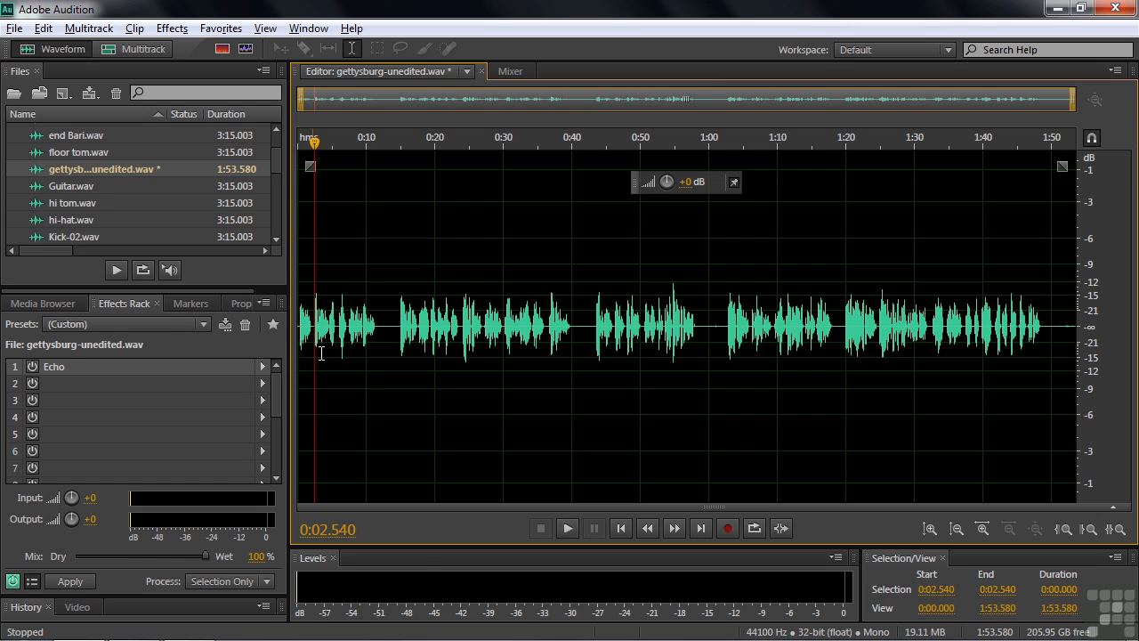
key("space")
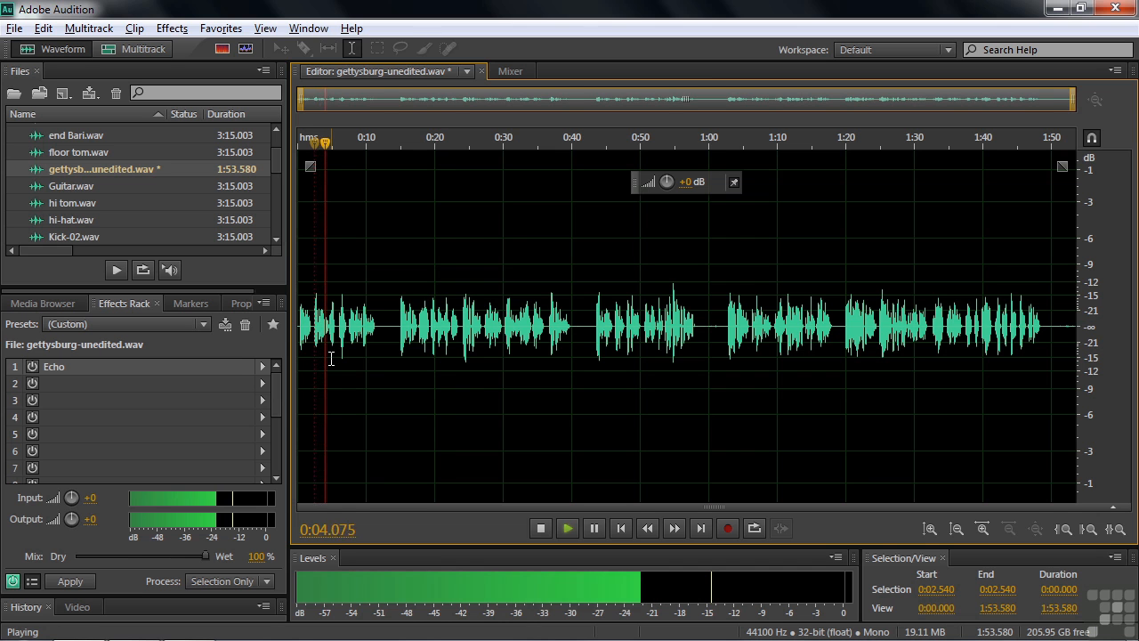
key("space")
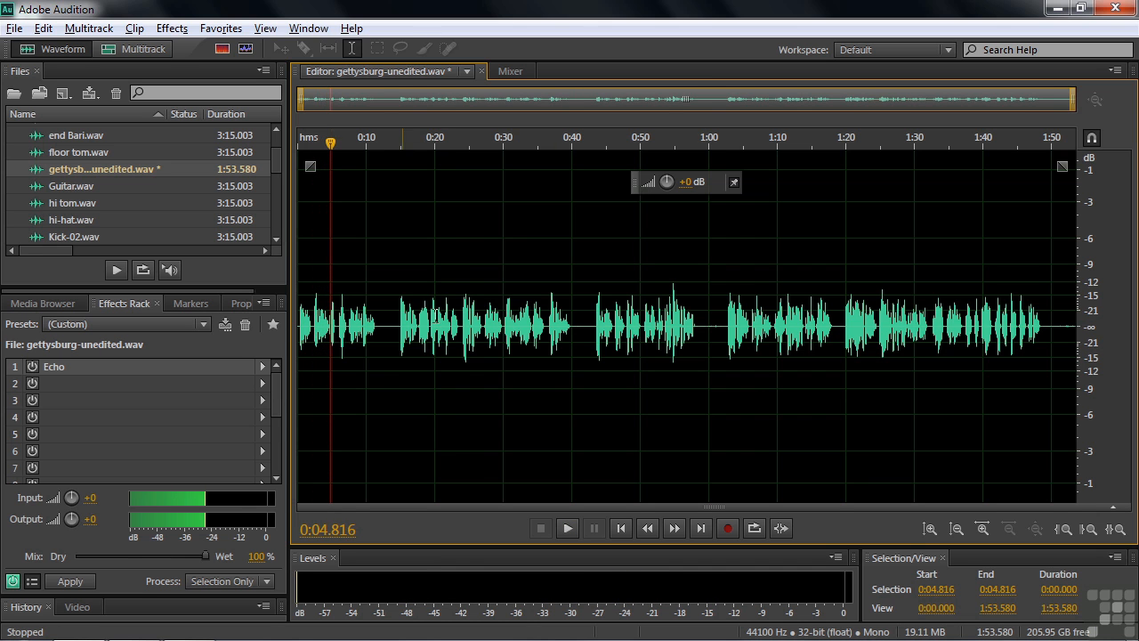
Step: Try boosting the volume of the entire waveform, audition it from about 0:02.5, and undo the boost
left_click_drag(667, 182, 700, 180)
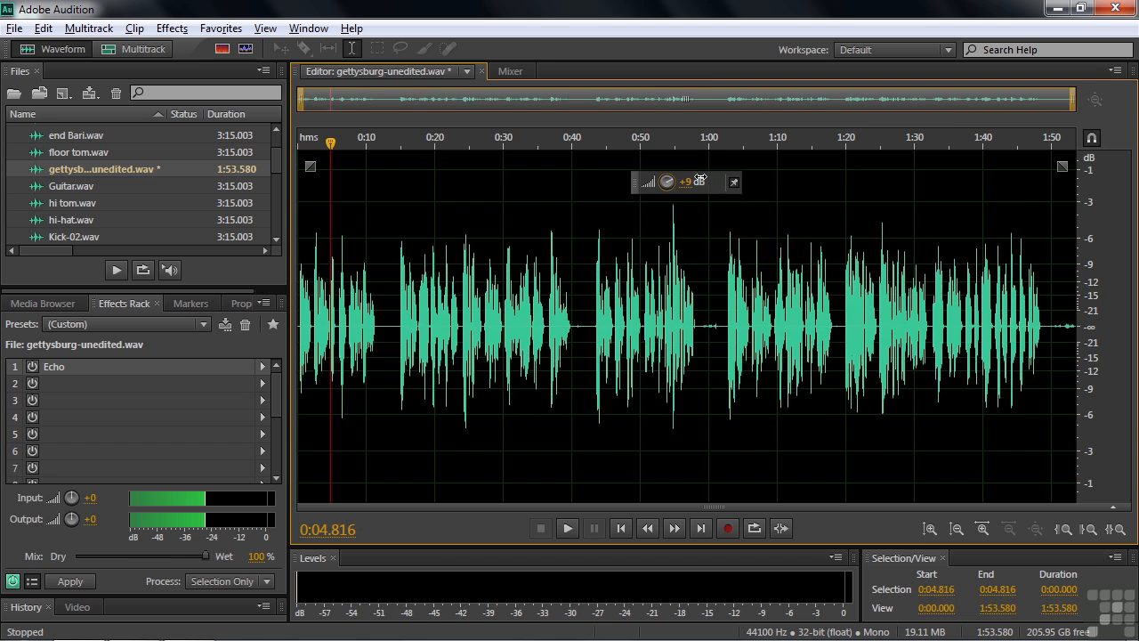
left_click(315, 325)
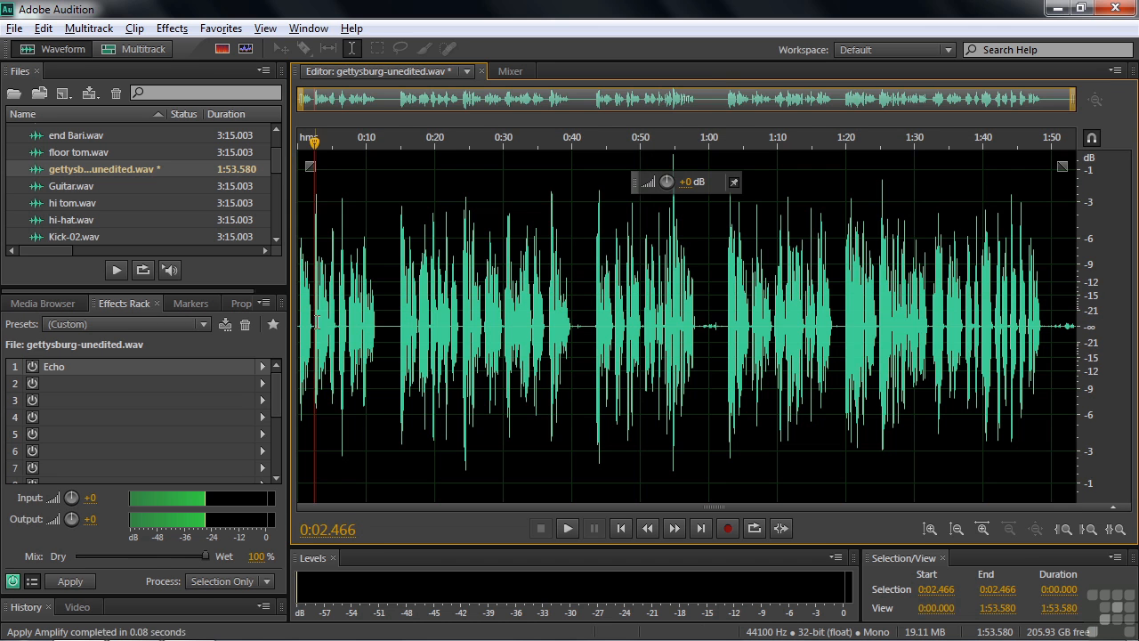
key("space")
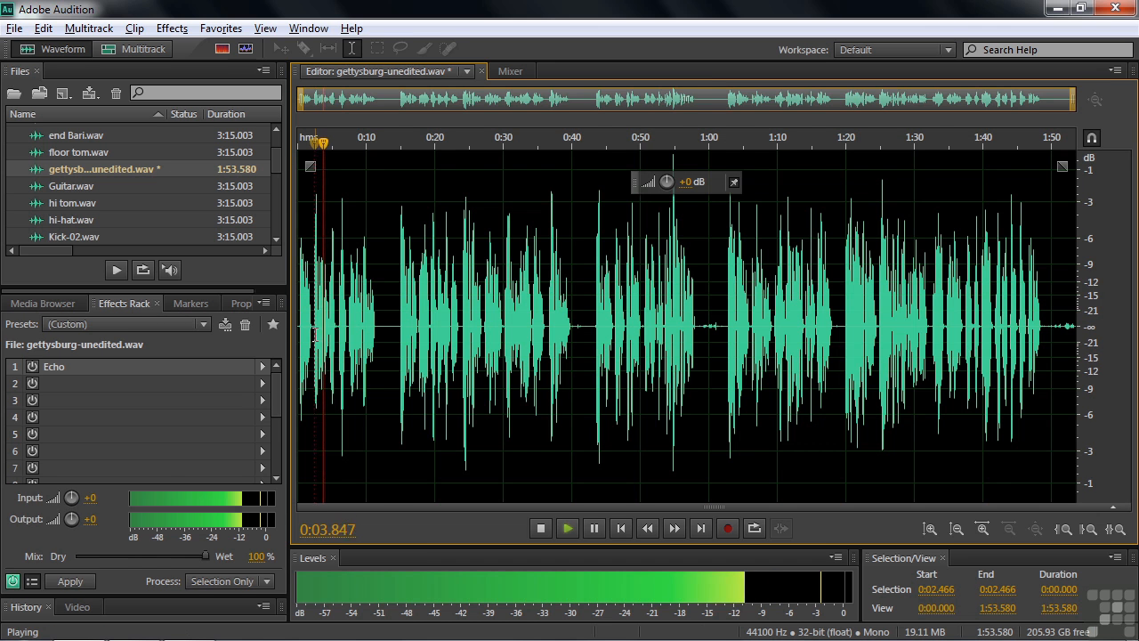
key("space")
key("ctrl+a")
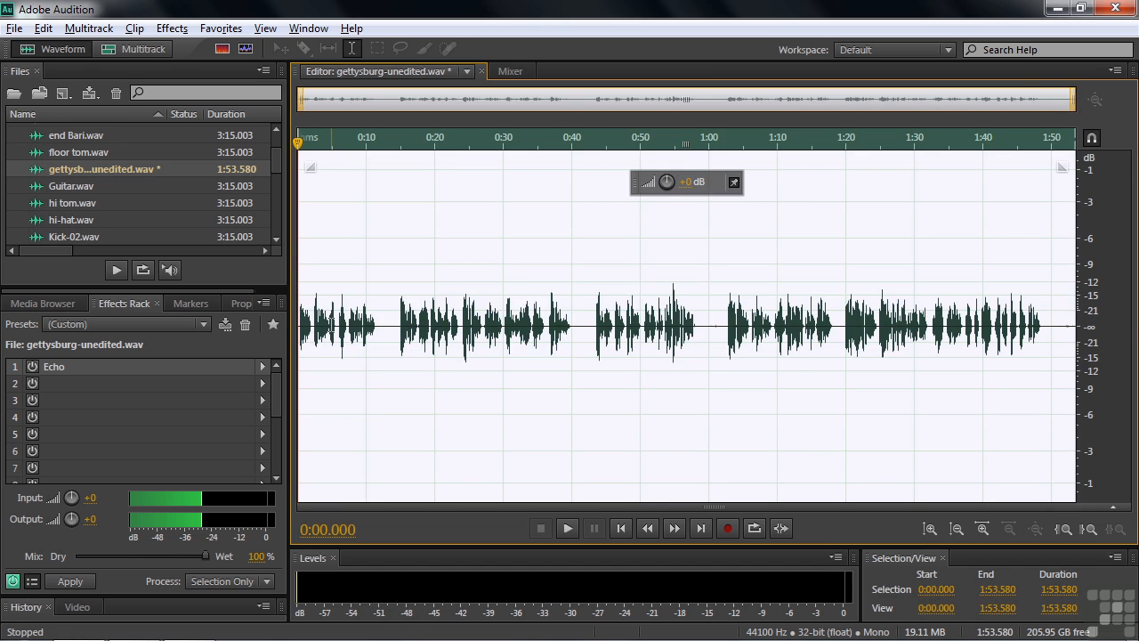
Step: Try boosting only the section from about 0:05.7 to 0:10, audition it, and undo the boost
left_click_drag(338, 325, 366, 325)
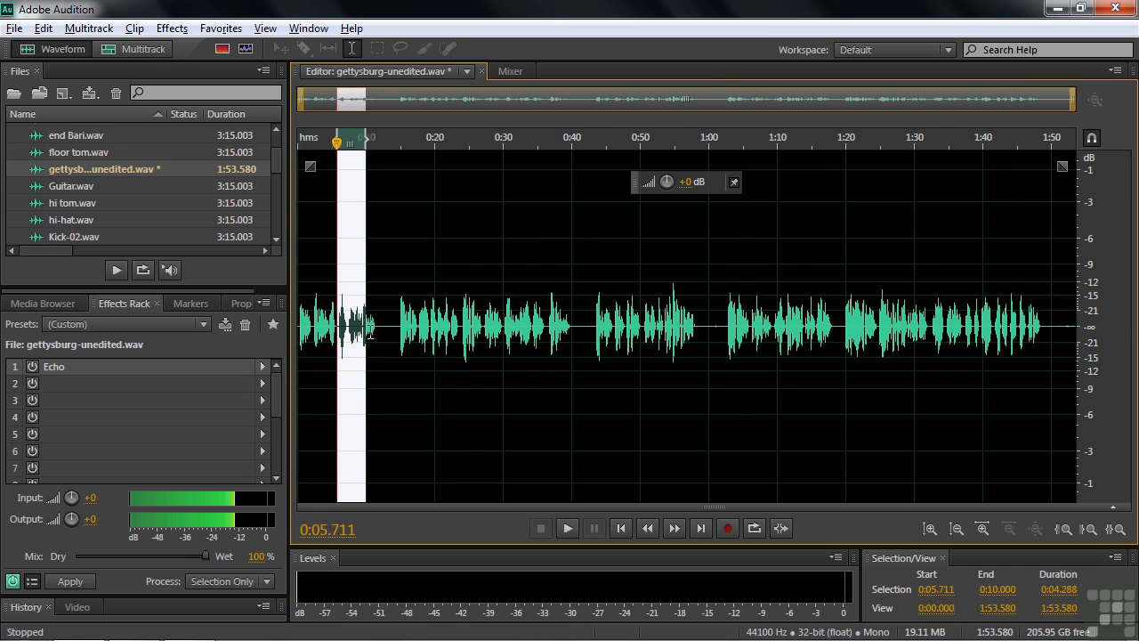
left_click_drag(668, 183, 724, 184)
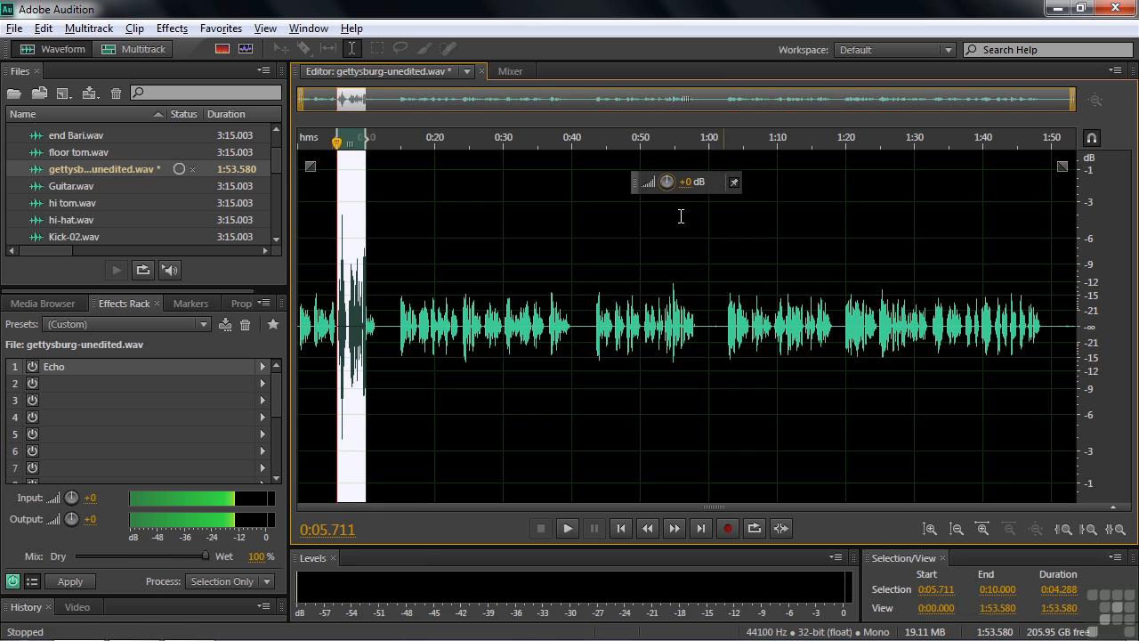
left_click(329, 326)
key("space")
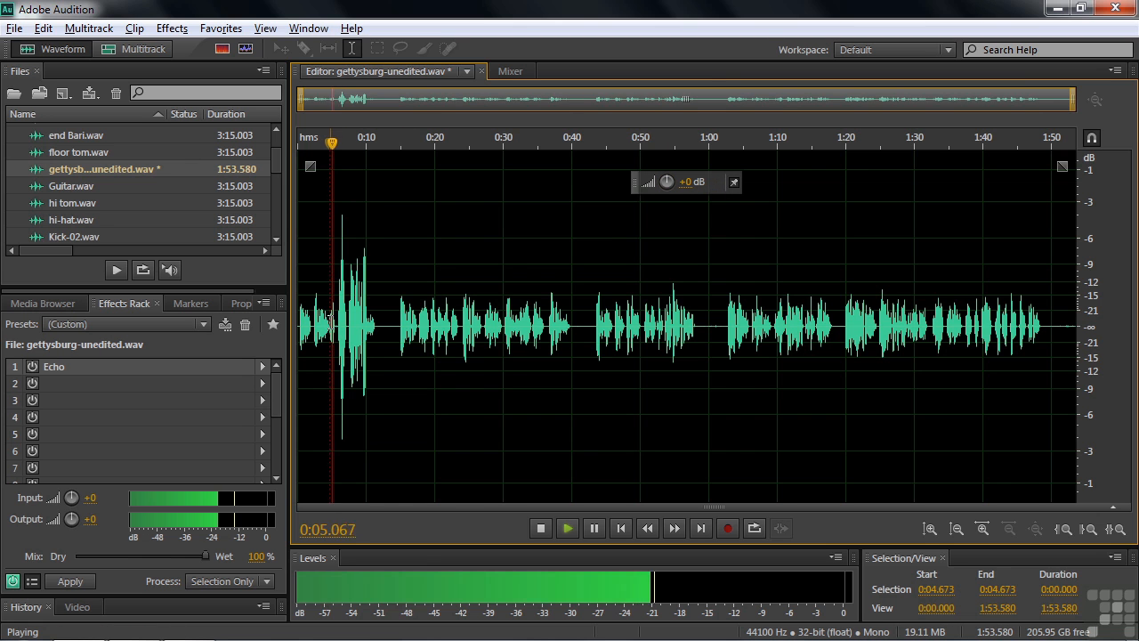
key("space")
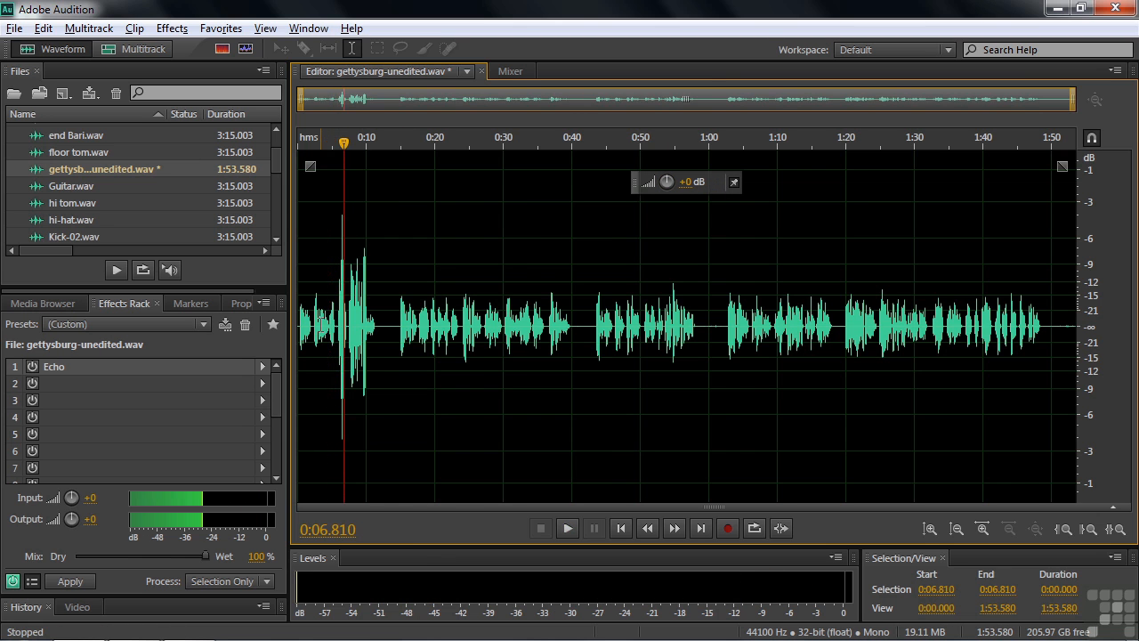
key("ctrl+z")
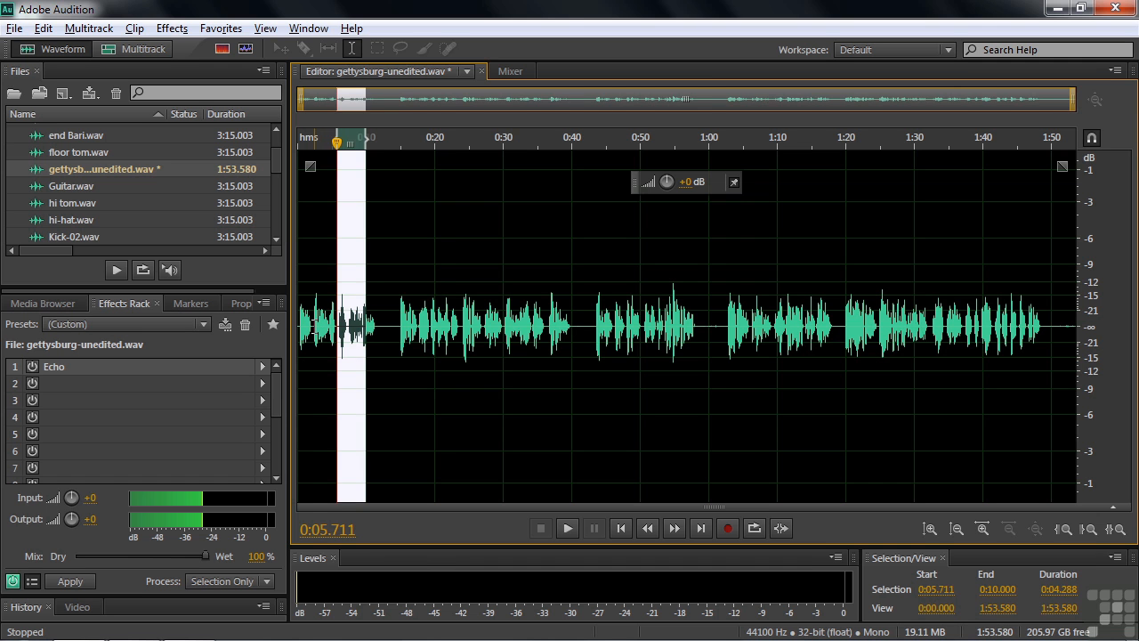
Step: Boost the volume of the whole gettysburg-unedited.wav waveform and play it from about 0:11
left_click(311, 327)
left_click_drag(667, 182, 712, 182)
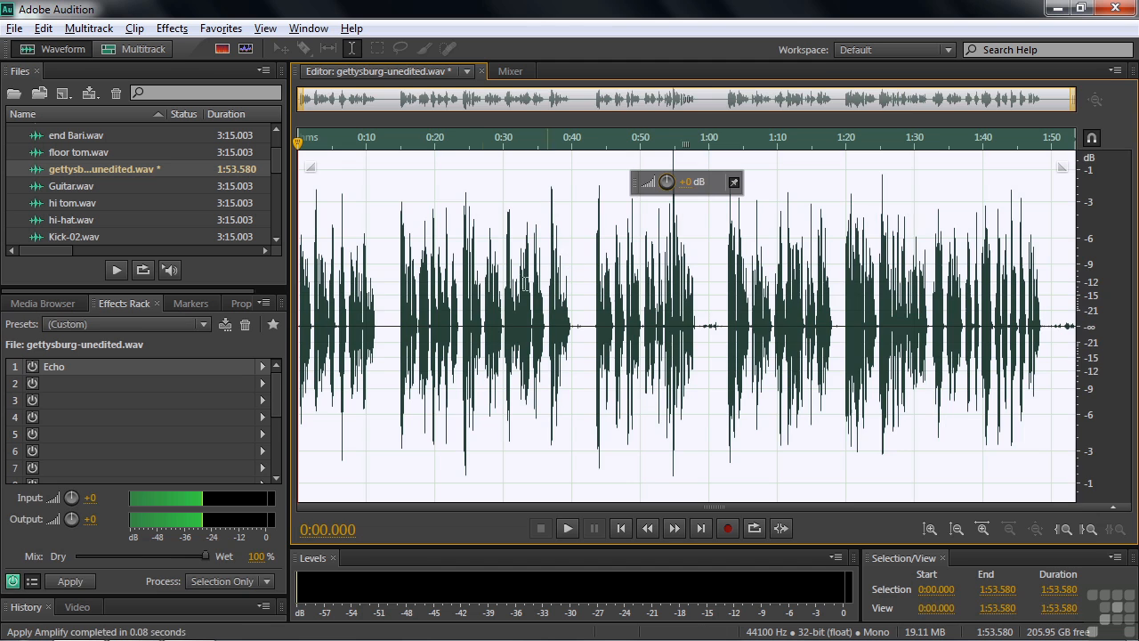
left_click(374, 326)
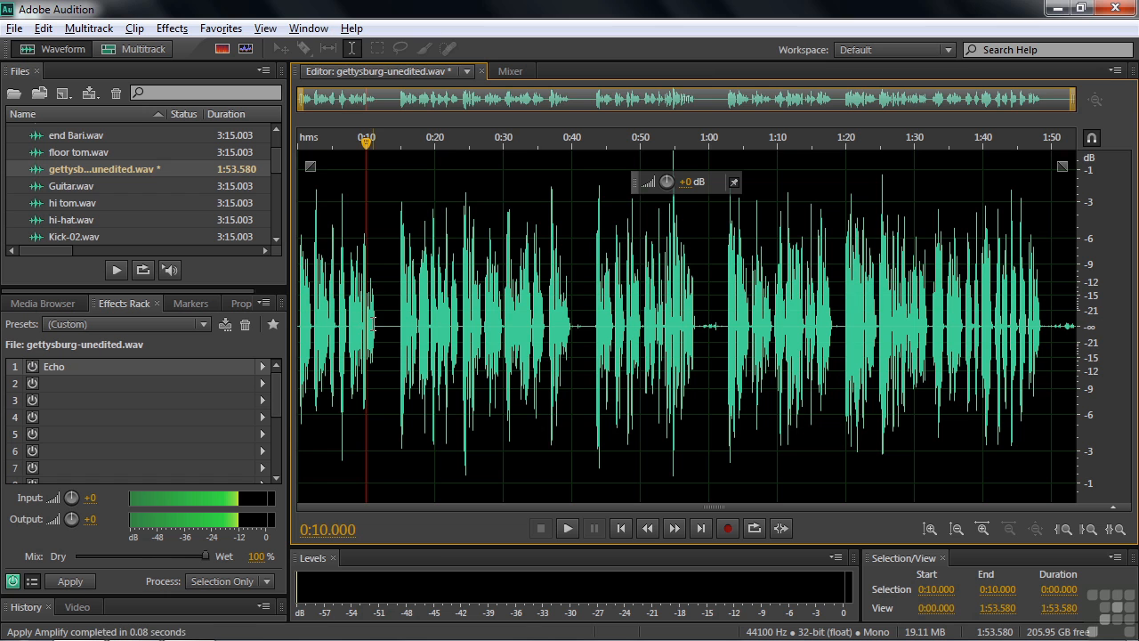
key("space")
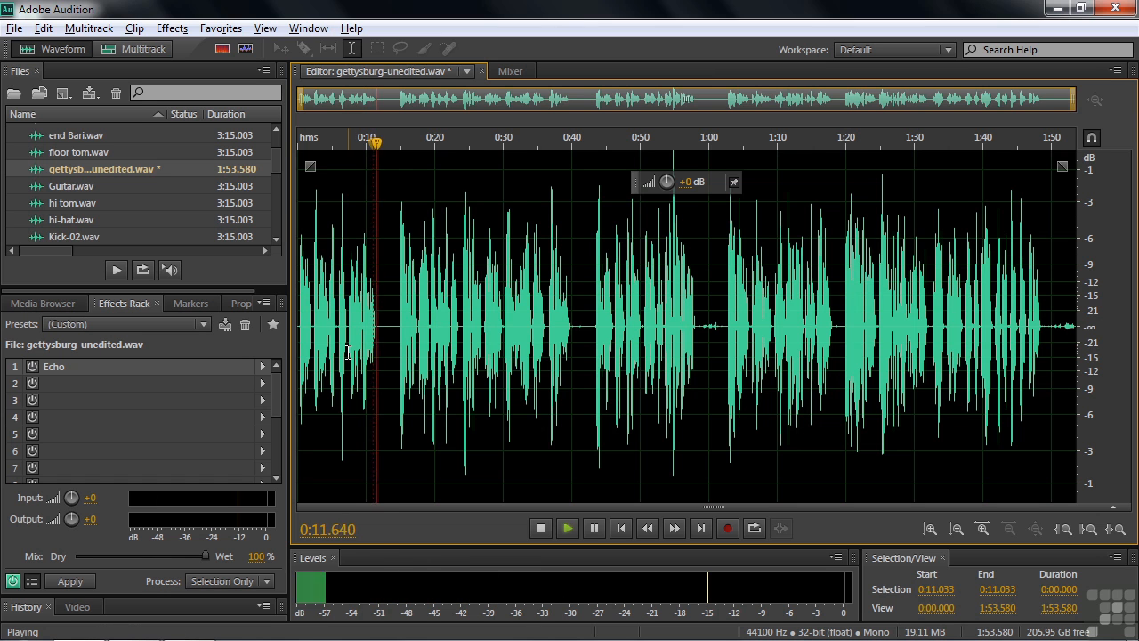
Step: Stop playback and delete the silent gap from about 0:11.9 to 0:14.1 in gettysburg-unedited.wav
key("space")
left_click_drag(380, 328, 394, 327)
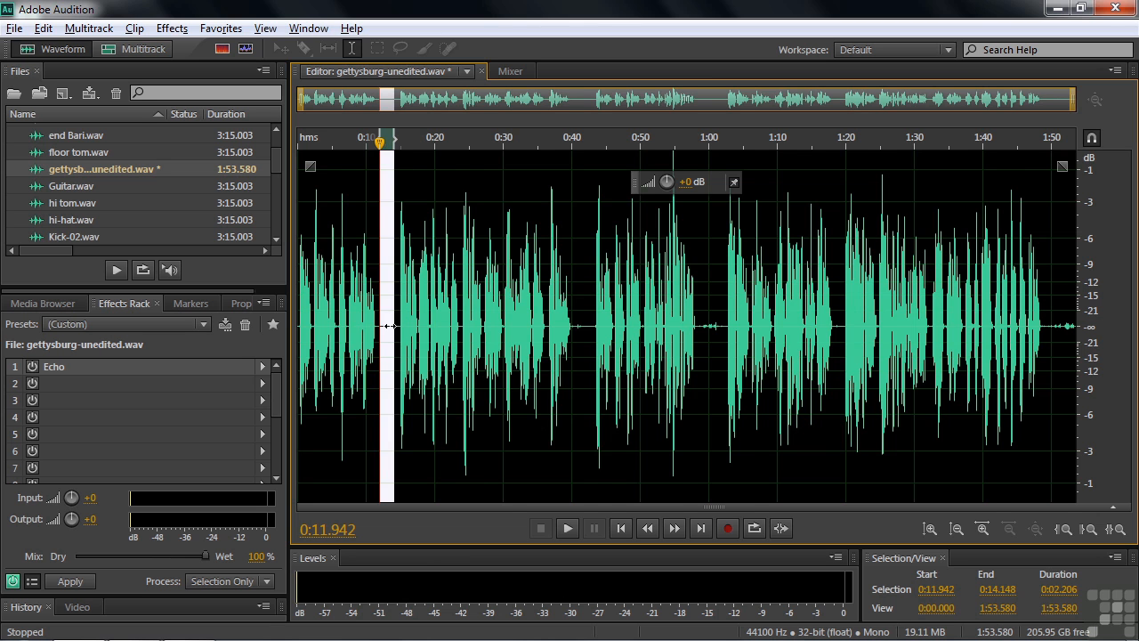
key("Delete")
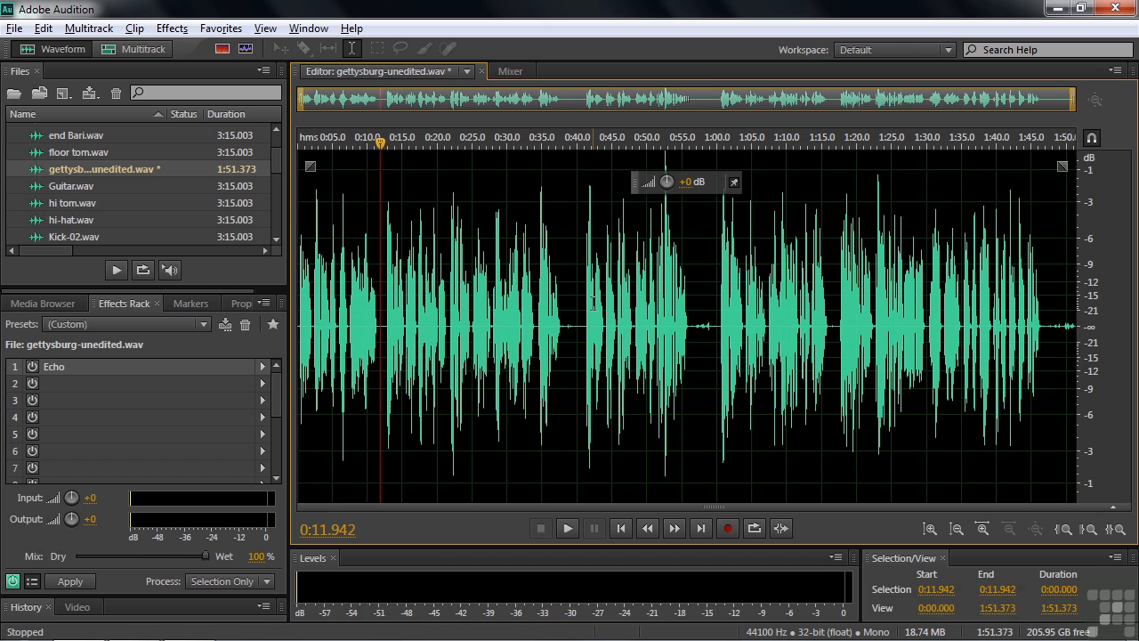
Step: Open the Echo effect's settings, enable the effect, and audition the recording from its beginning
double_click(103, 368)
left_click_drag(552, 145, 754, 81)
left_click(297, 322)
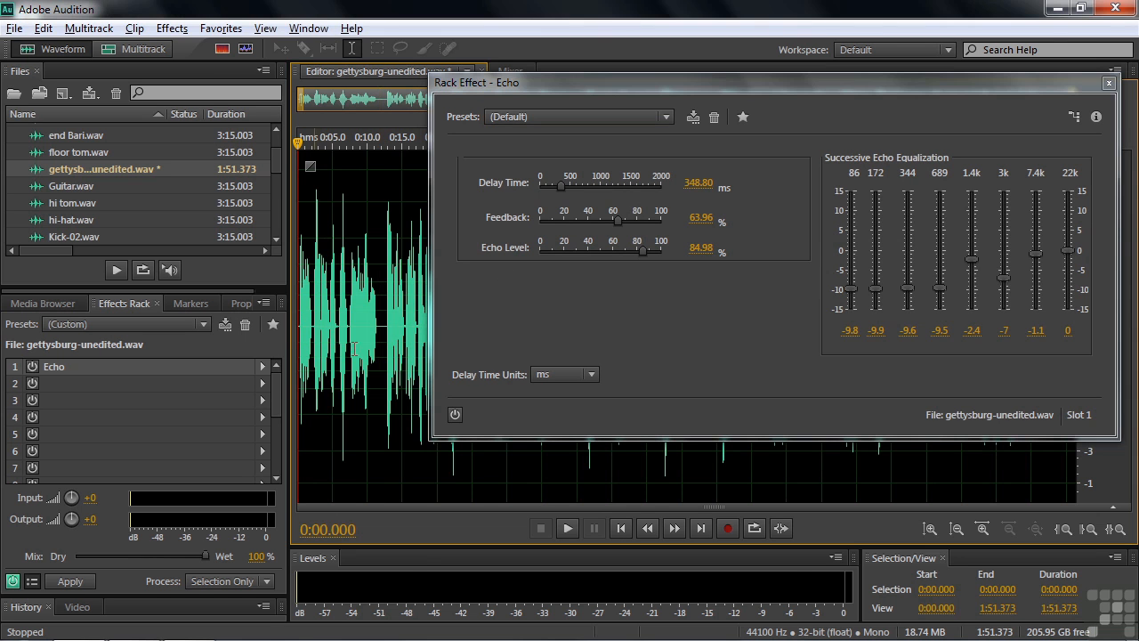
left_click(455, 413)
key("space")
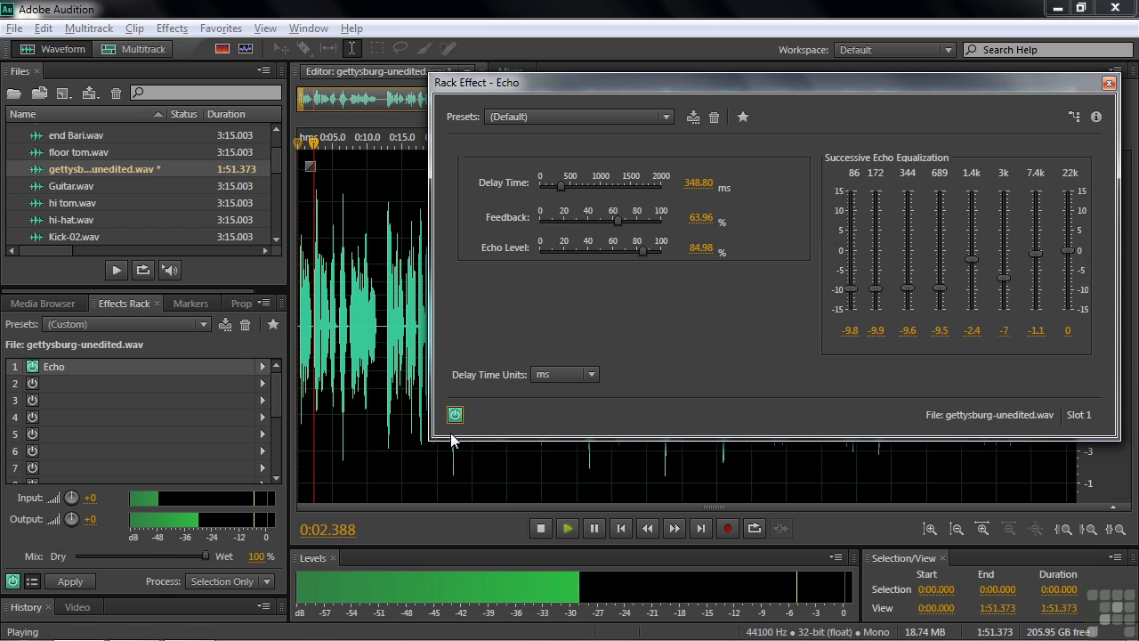
key("space")
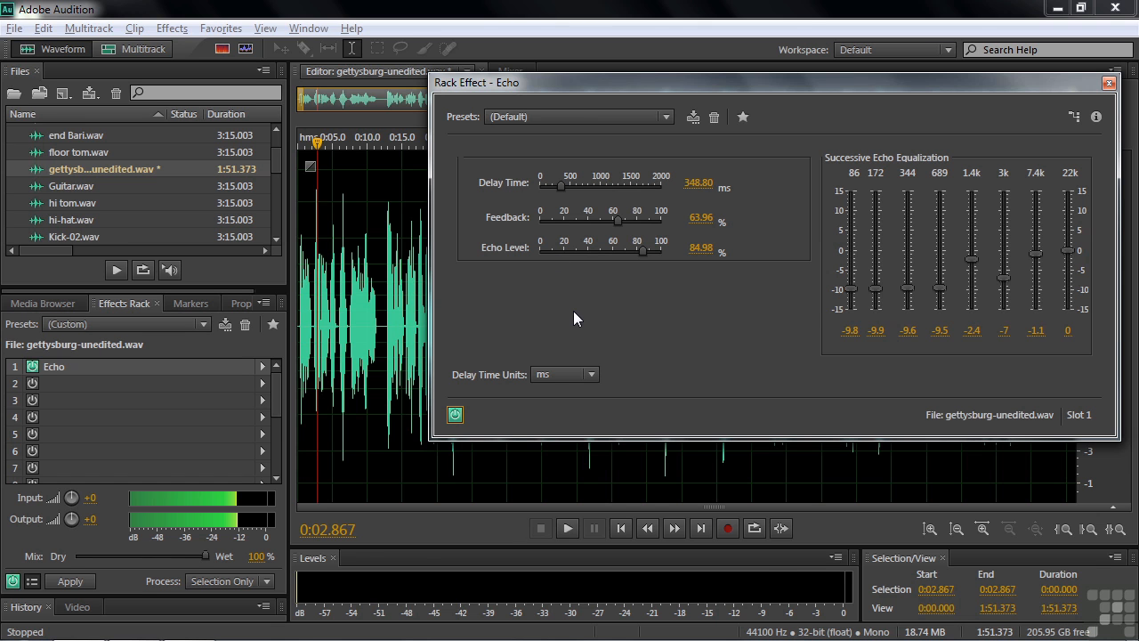
Step: During playback, reduce the Echo Level to about 20.75% and Feedback to about 32.58%, and close the effect's settings
key("space")
left_click_drag(642, 252, 564, 252)
left_click_drag(628, 219, 579, 220)
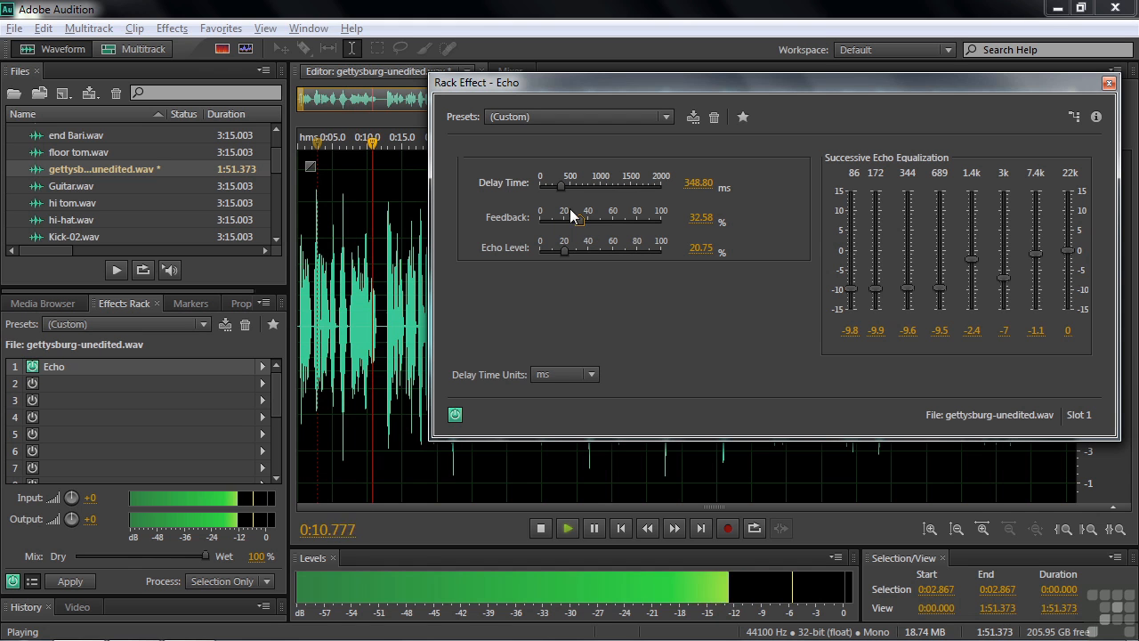
key("space")
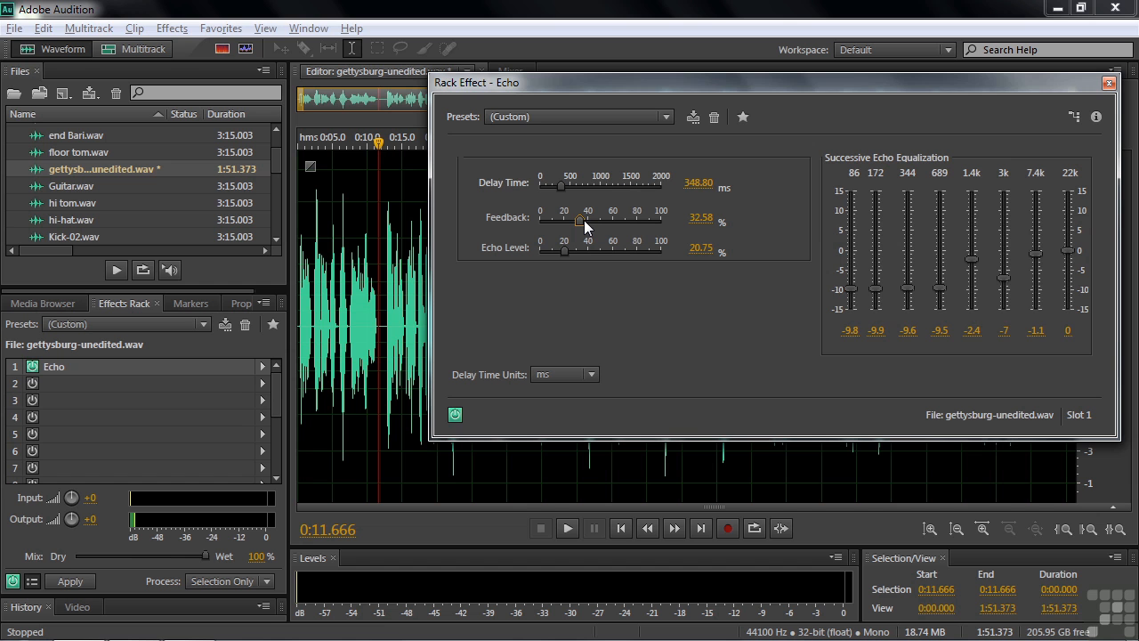
left_click(1109, 83)
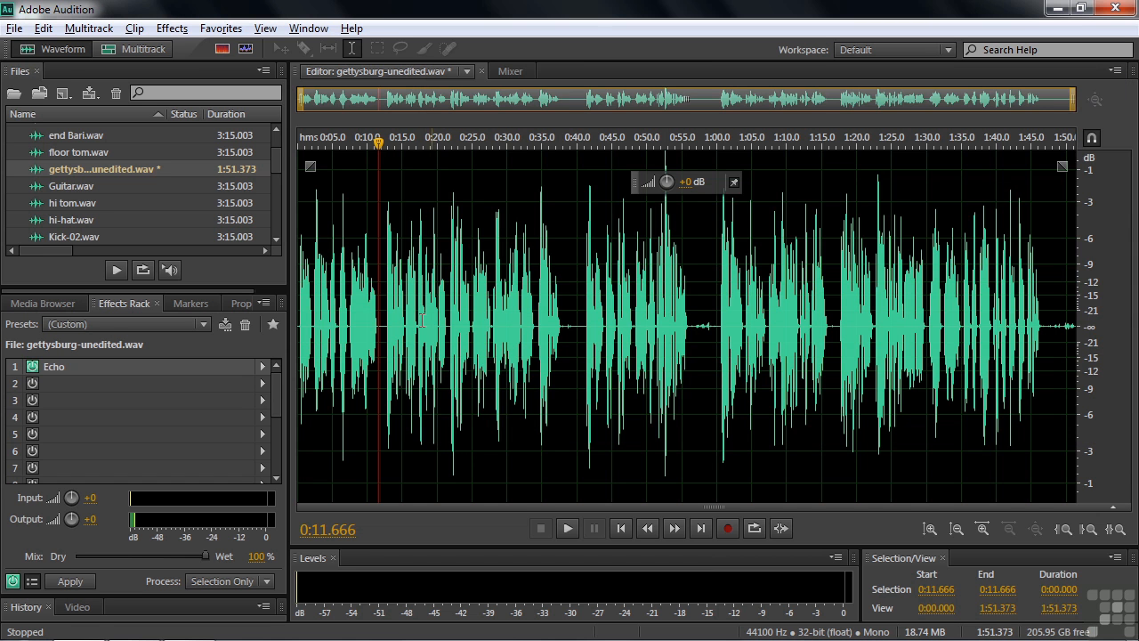
Step: Switch to the Audition overview.sesx session, solo the Lead vocal track, and play it from about 0:07
left_click(466, 72)
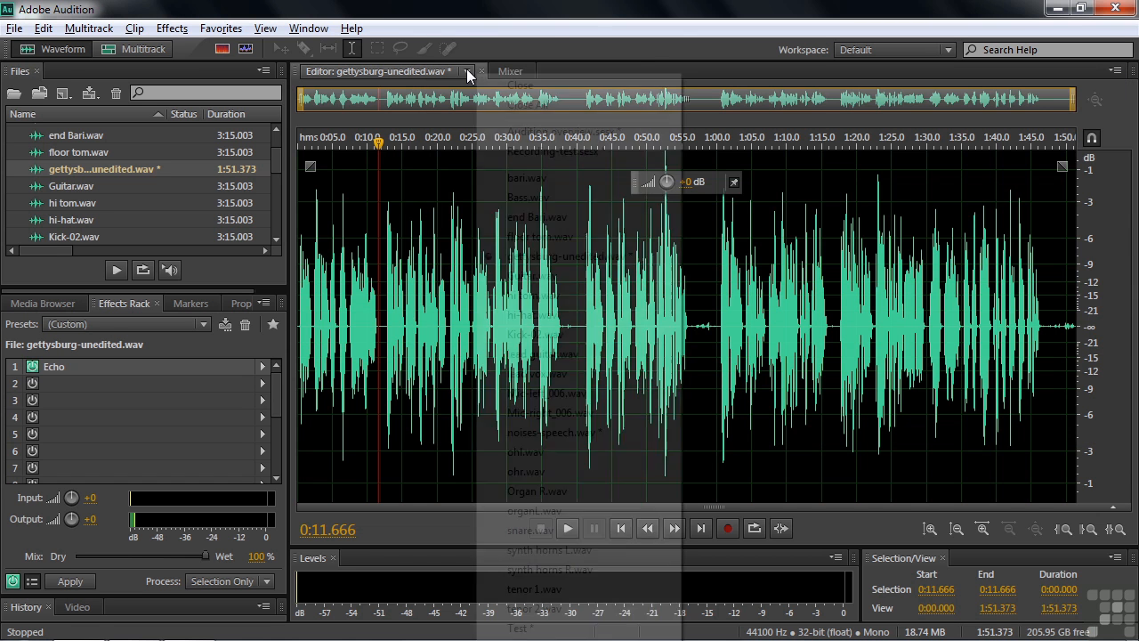
left_click(527, 132)
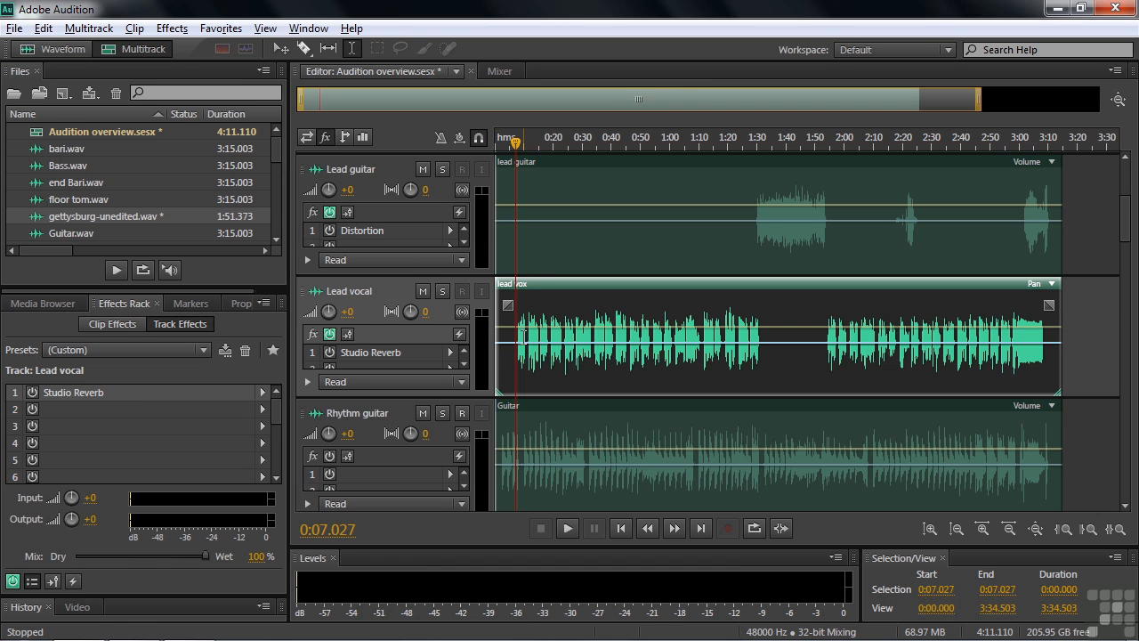
left_click(443, 291)
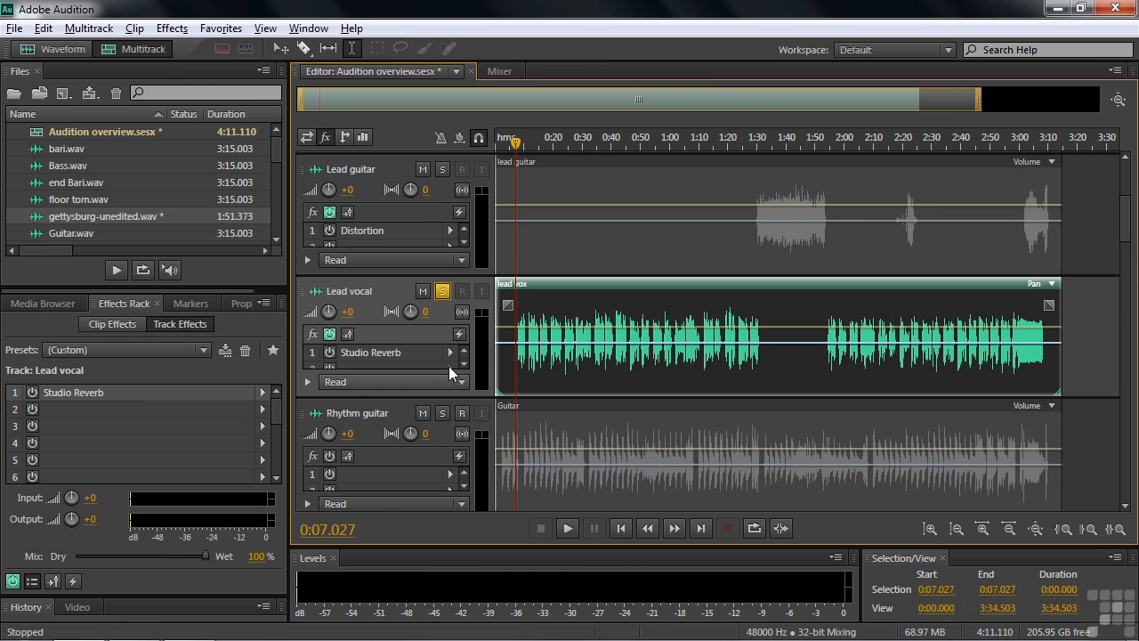
key("space")
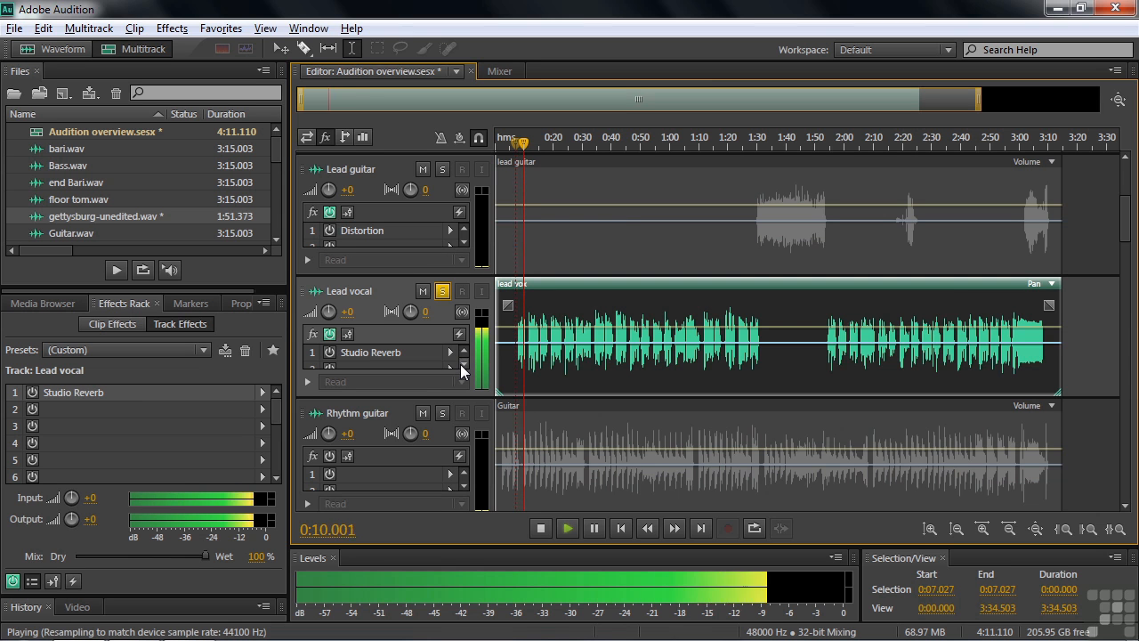
key("space")
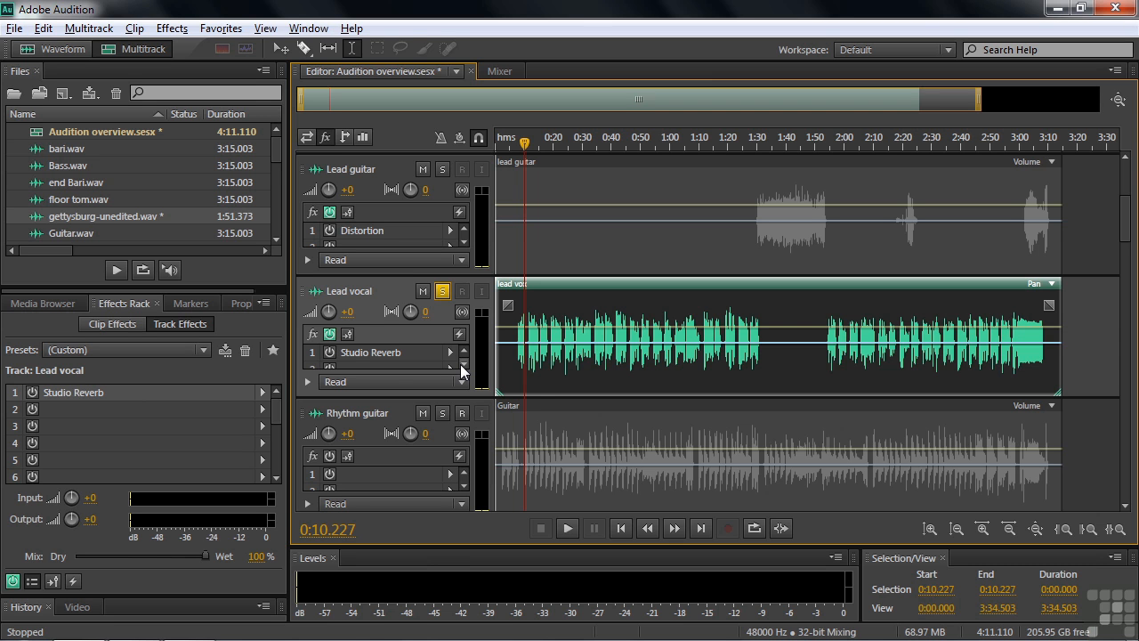
Step: Enable Studio Reverb on the Lead vocal track and audition it from about 0:07.6
left_click(331, 353)
left_click_drag(528, 144, 519, 145)
key("space")
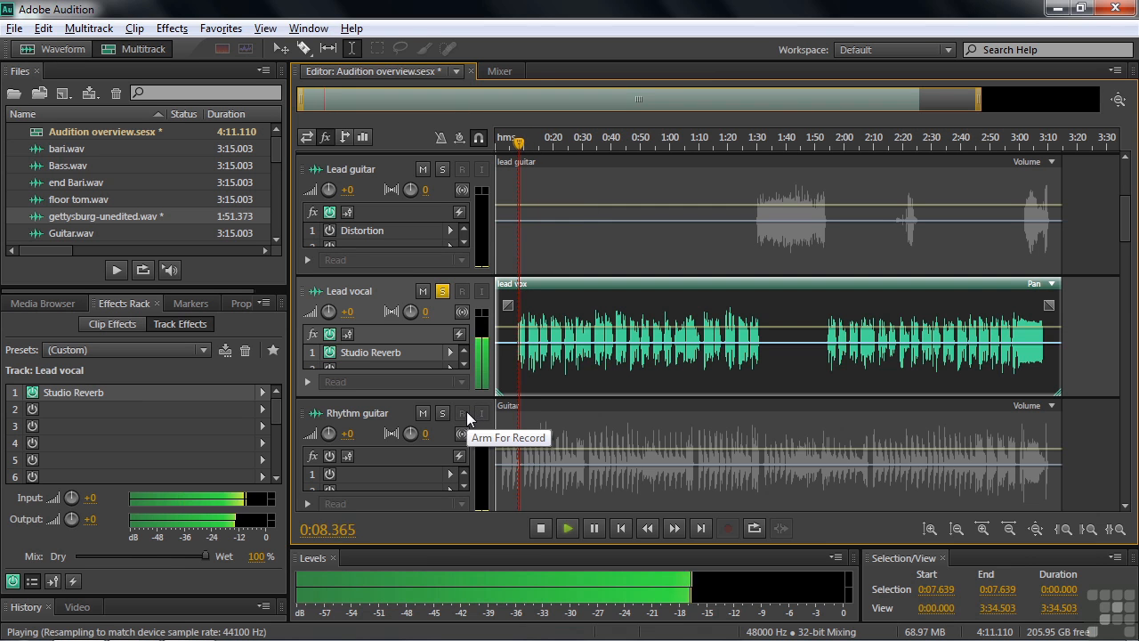
key("space")
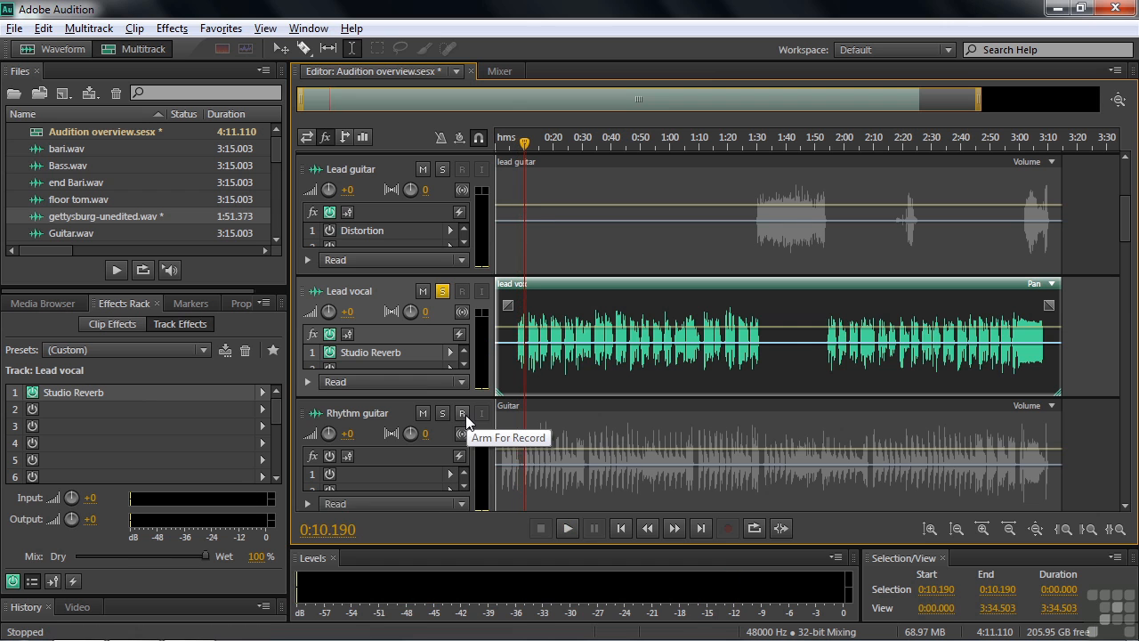
Step: Lower the Lead vocal's Studio Reverb wet level to about 25.6% during playback, and take the track out of solo
double_click(389, 354)
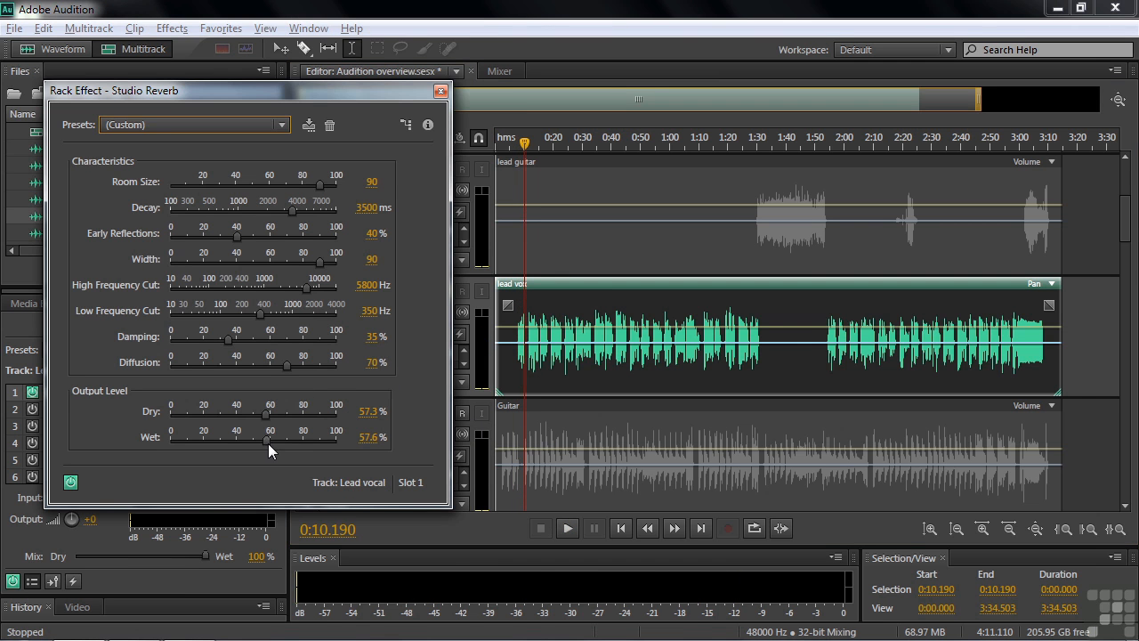
key("space")
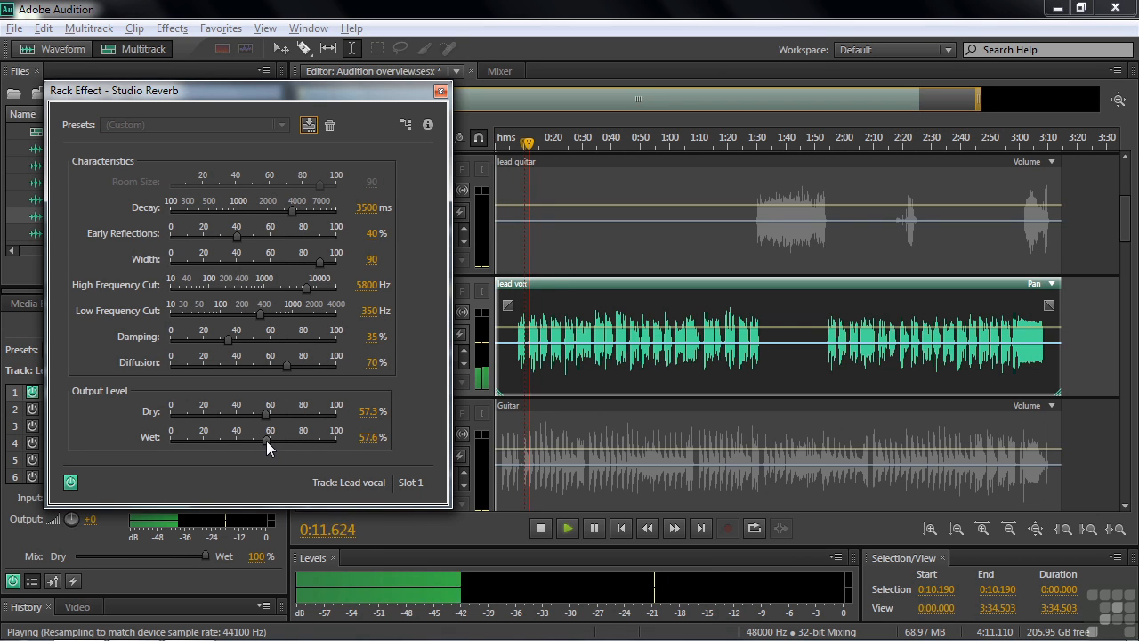
left_click_drag(264, 440, 211, 437)
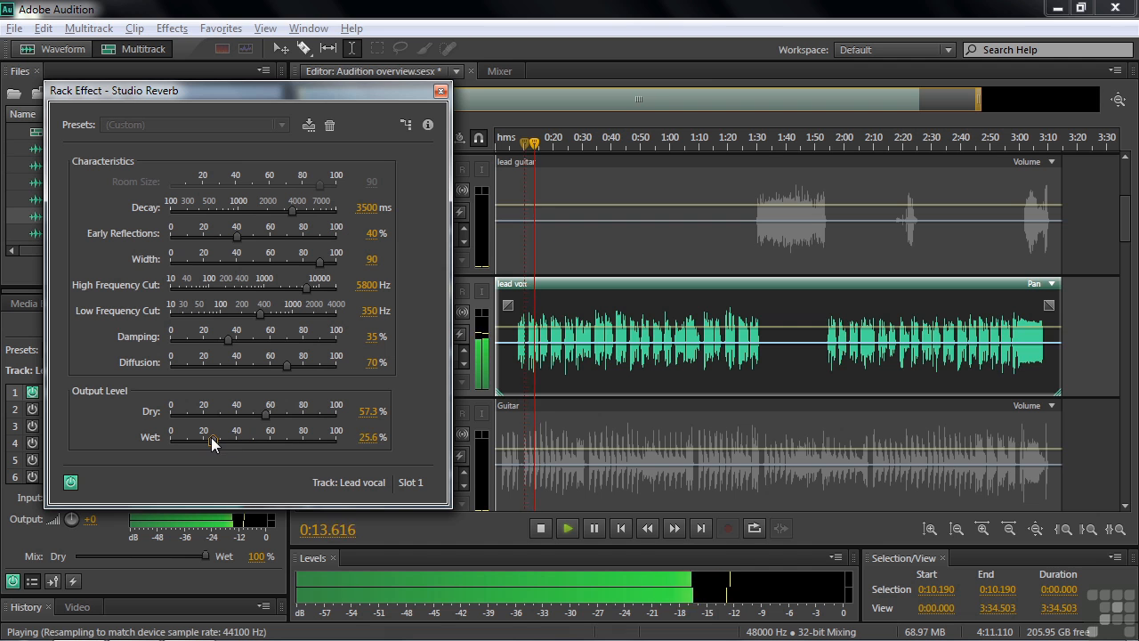
key("space")
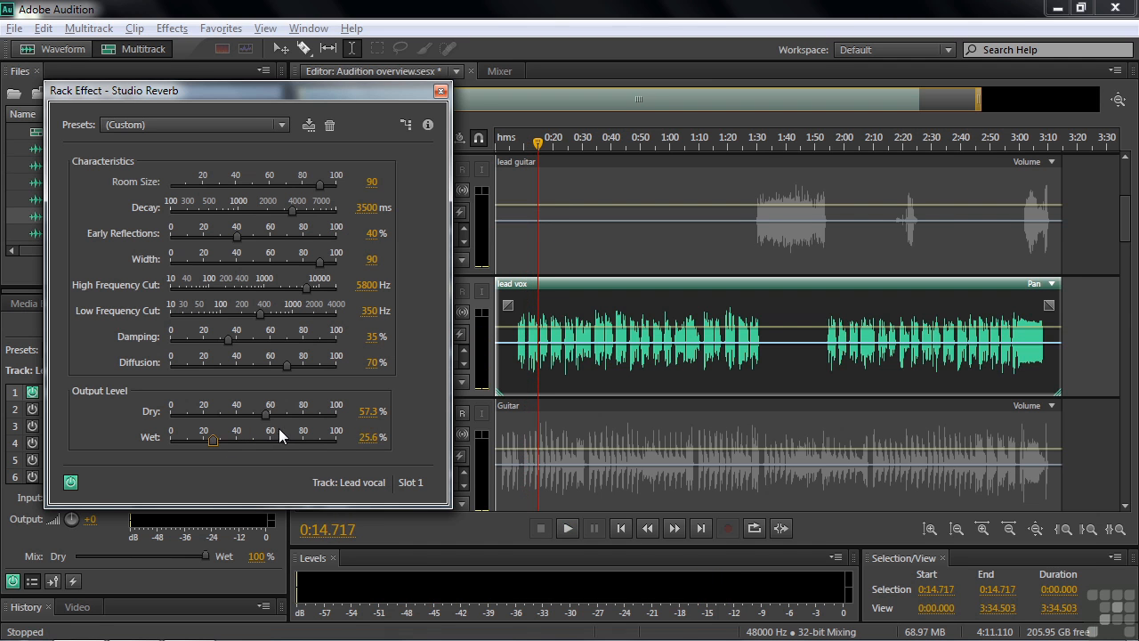
left_click(440, 92)
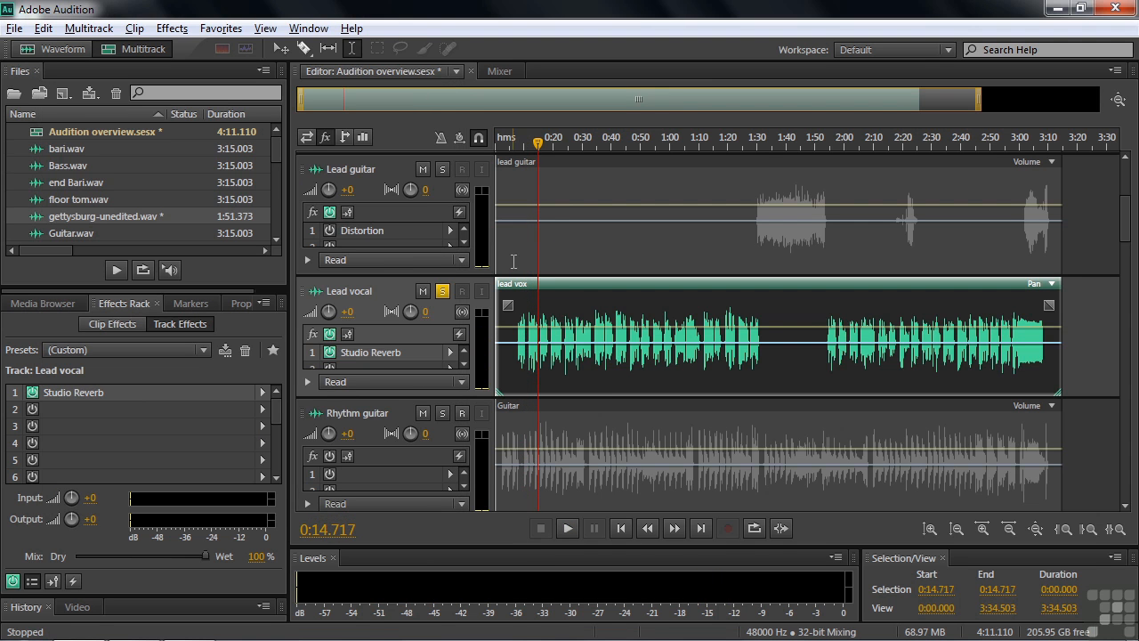
left_click(443, 291)
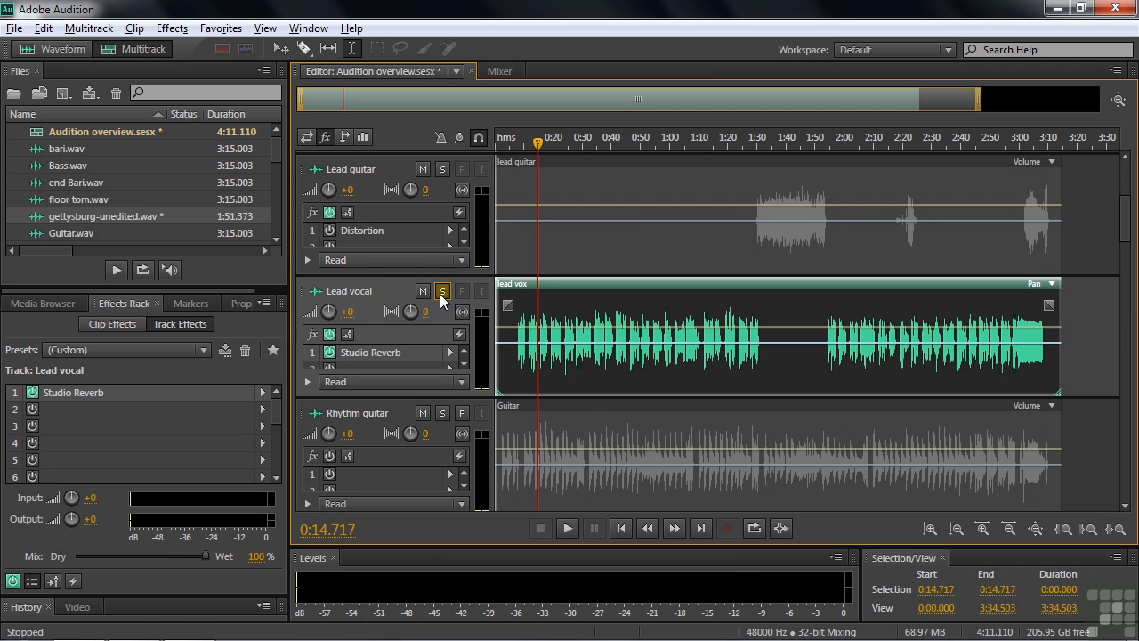
Step: Solo the Lead guitar track and play its solo passage from about 1:29.8
left_click(442, 169)
left_click_drag(539, 143, 759, 171)
key("space")
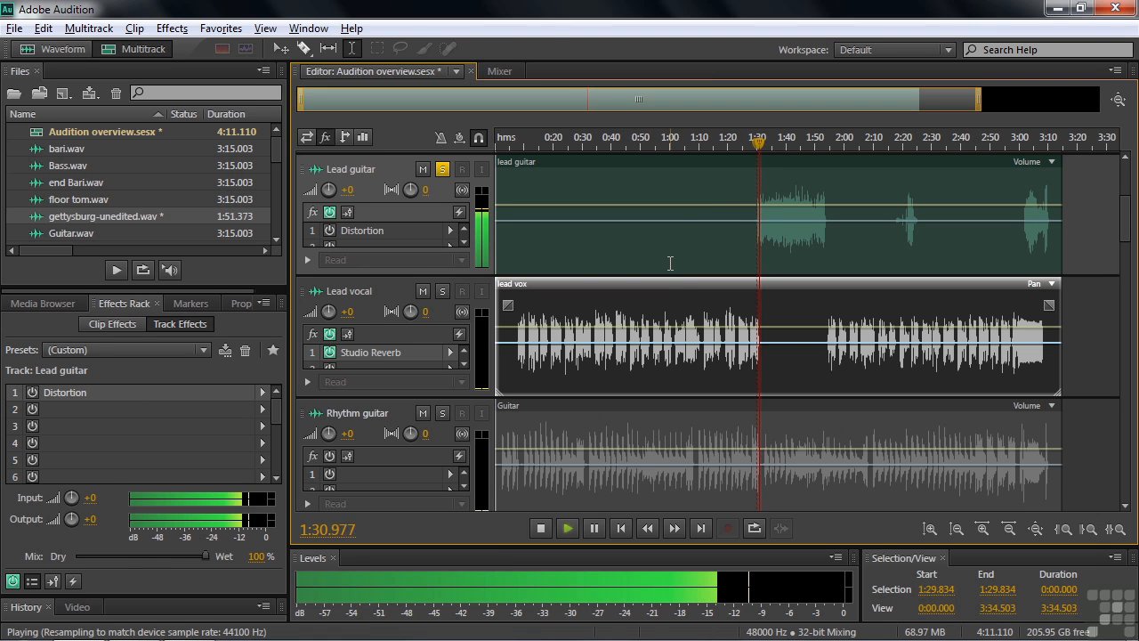
key("space")
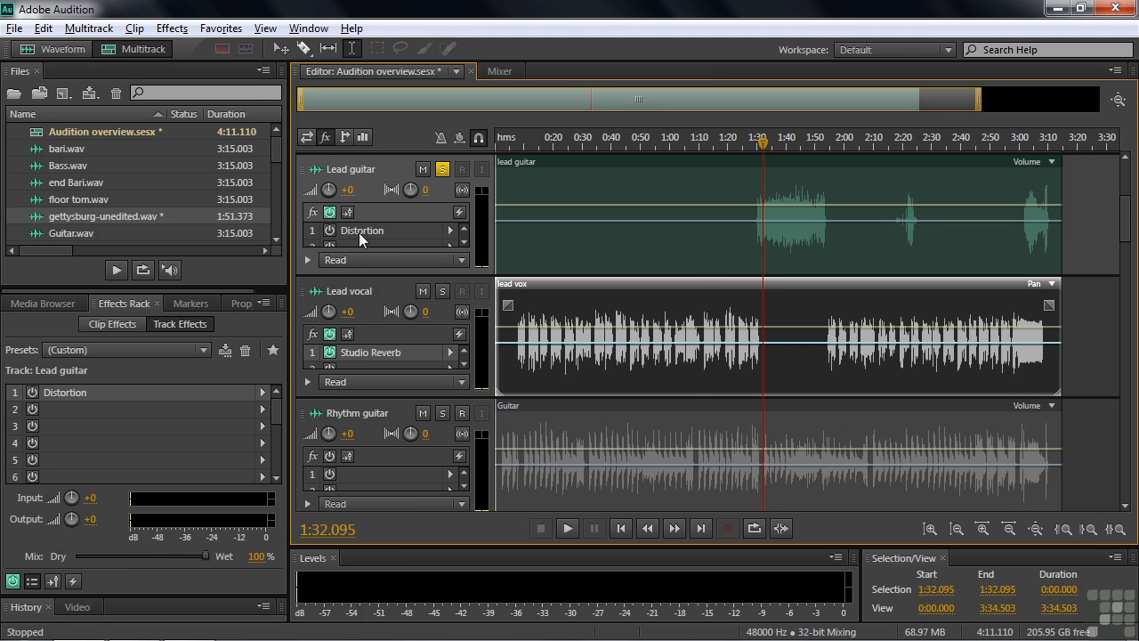
Step: Enable Distortion on the Lead guitar track, open its settings, and start playback
left_click(329, 230)
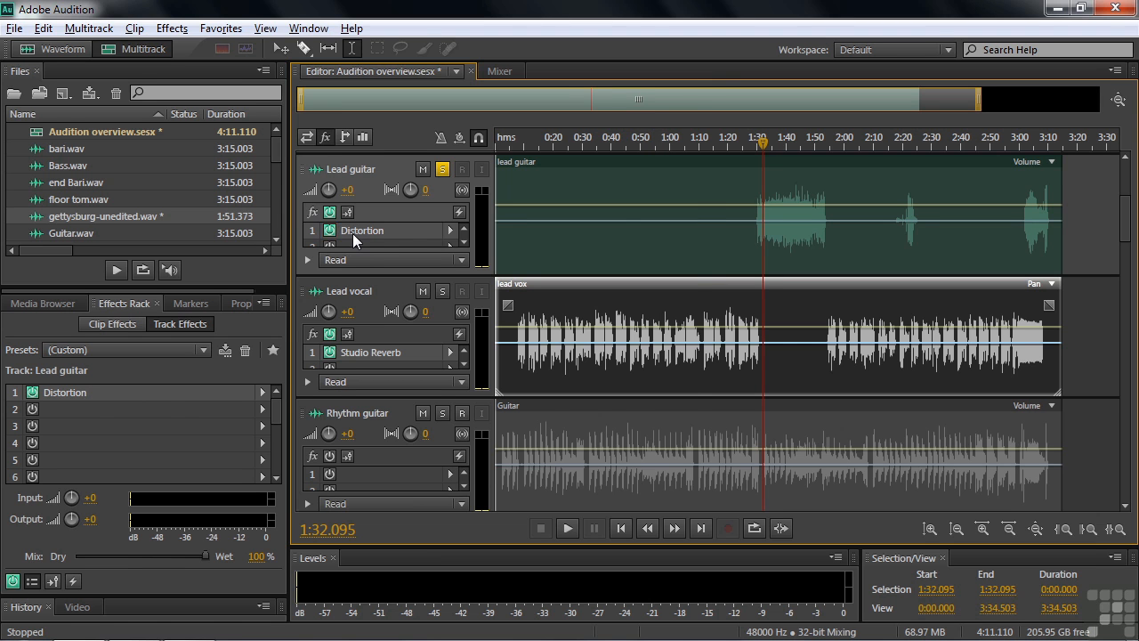
double_click(353, 233)
key("space")
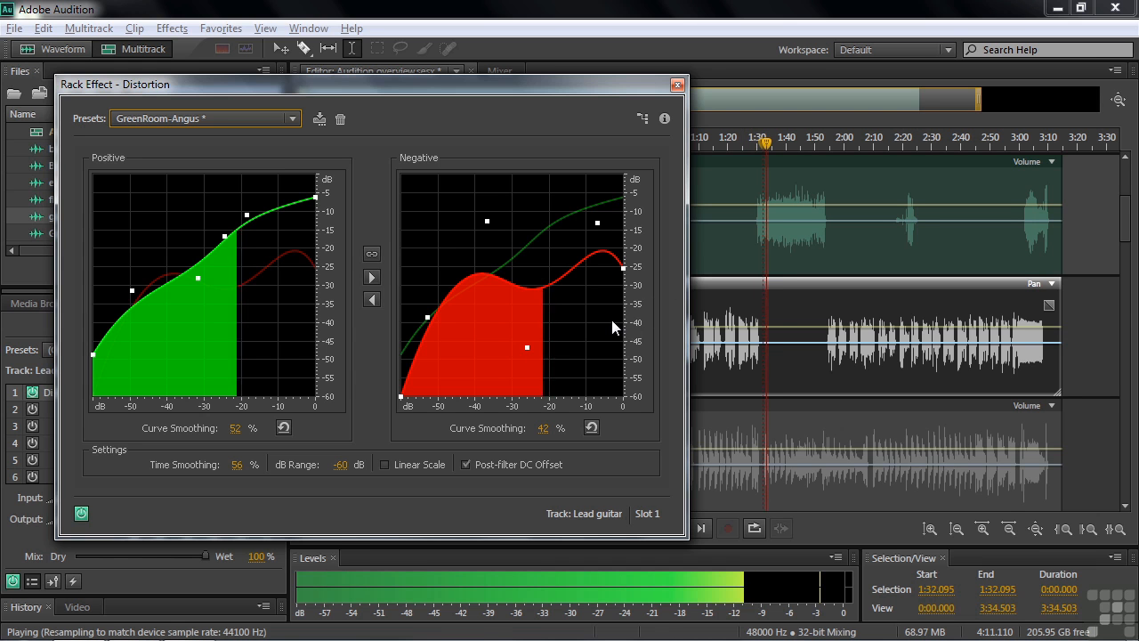
Step: Audition the Tape Drive and Pick Skraper distortion presets on the Lead guitar, leaving Pick Skraper selected, and close the settings
left_click(295, 120)
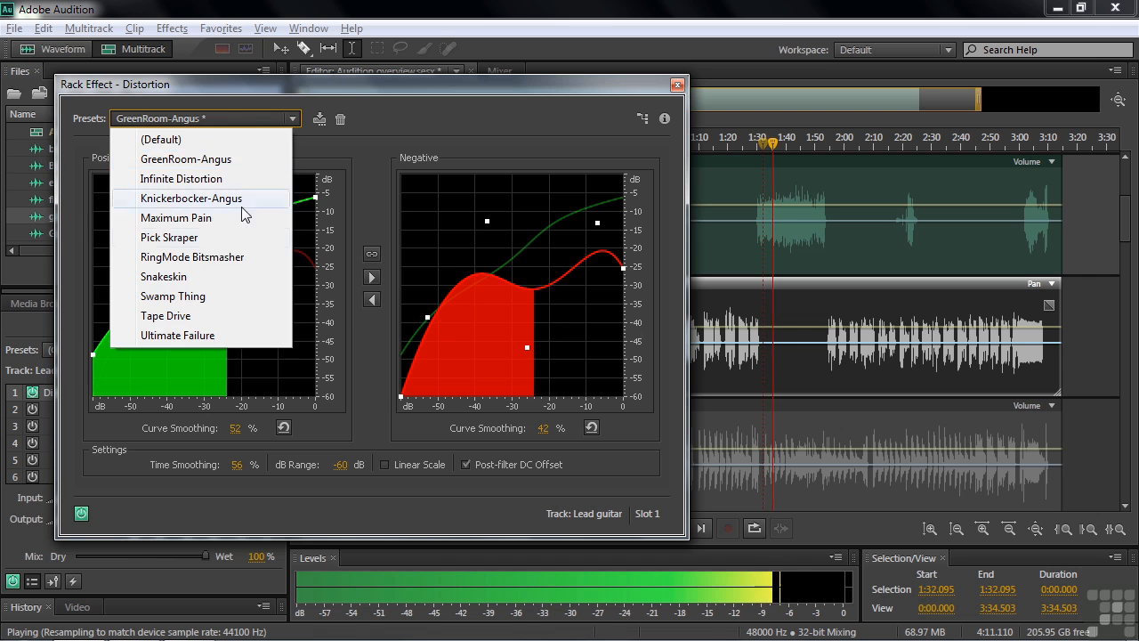
left_click(198, 317)
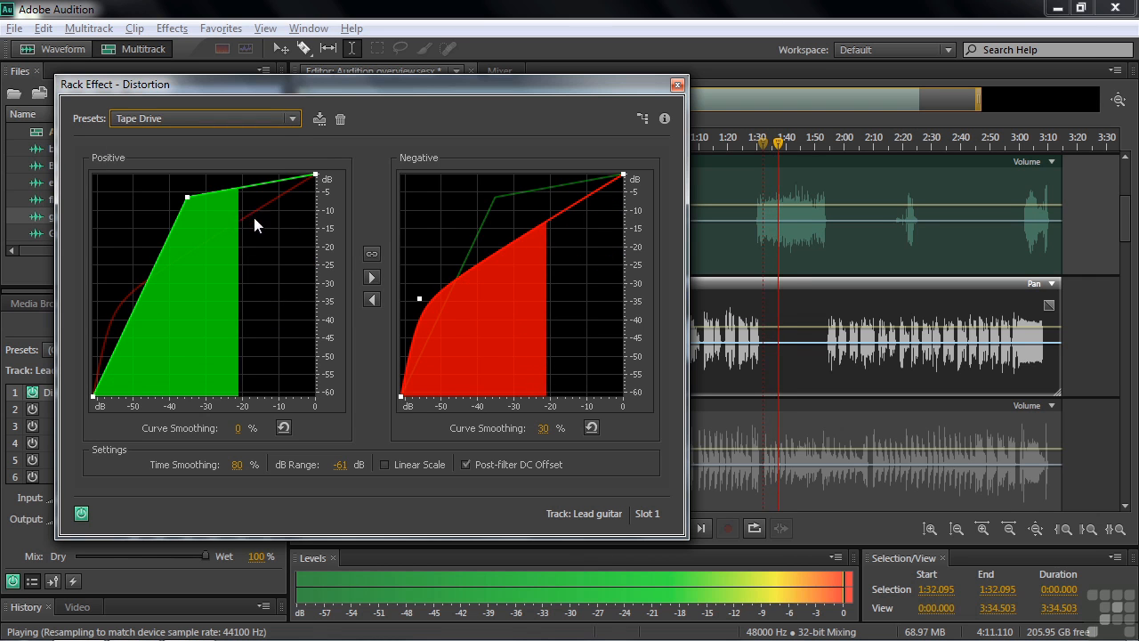
left_click(295, 119)
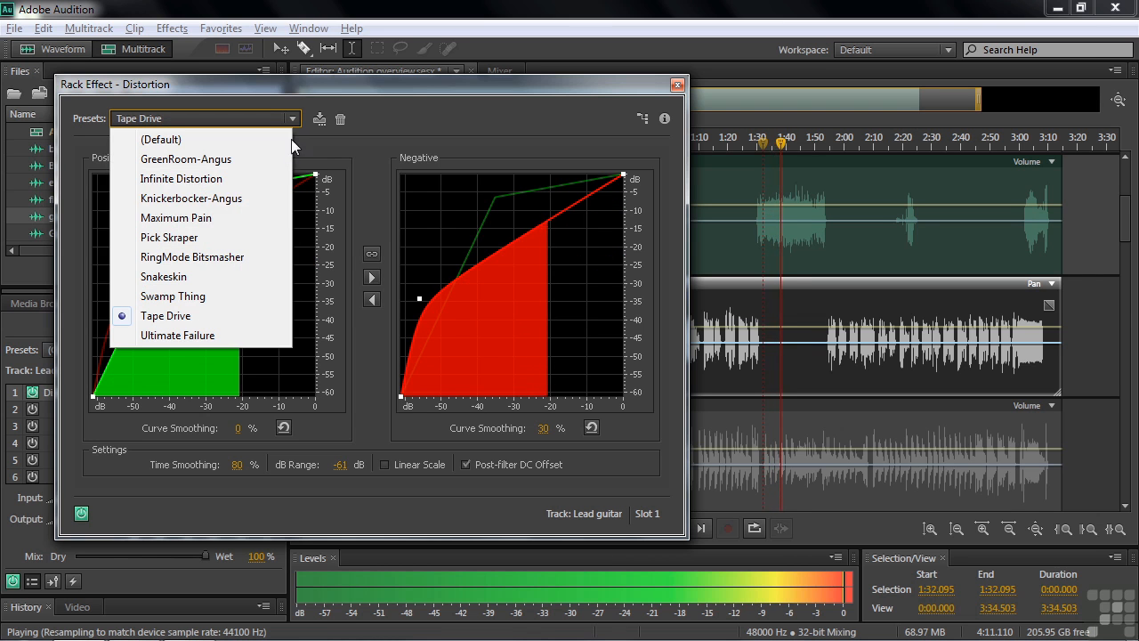
left_click(197, 248)
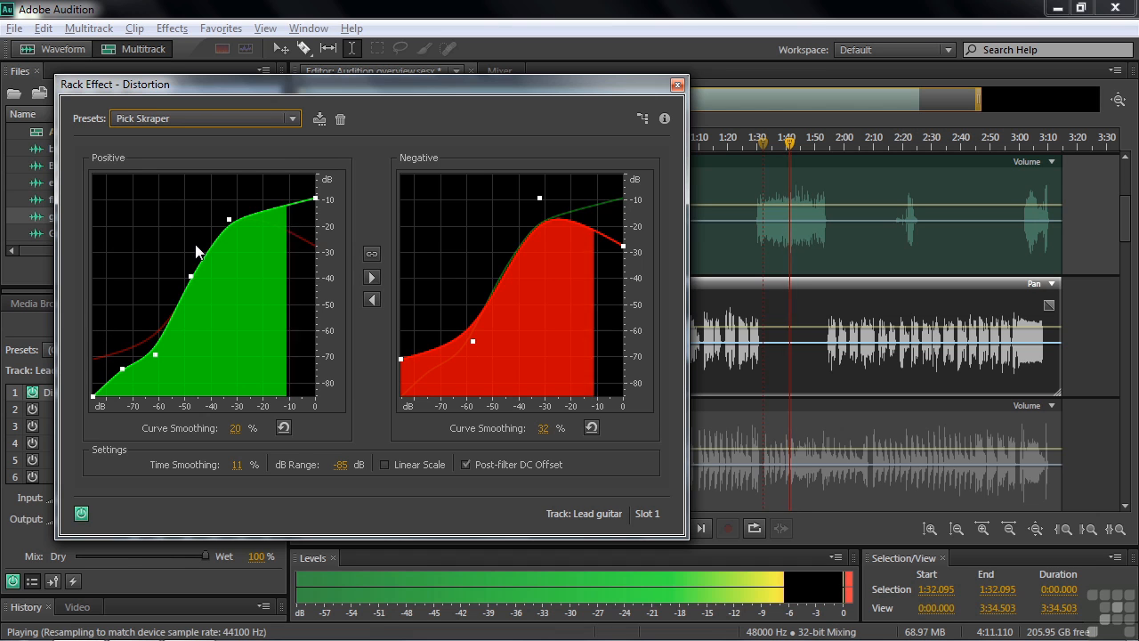
key("space")
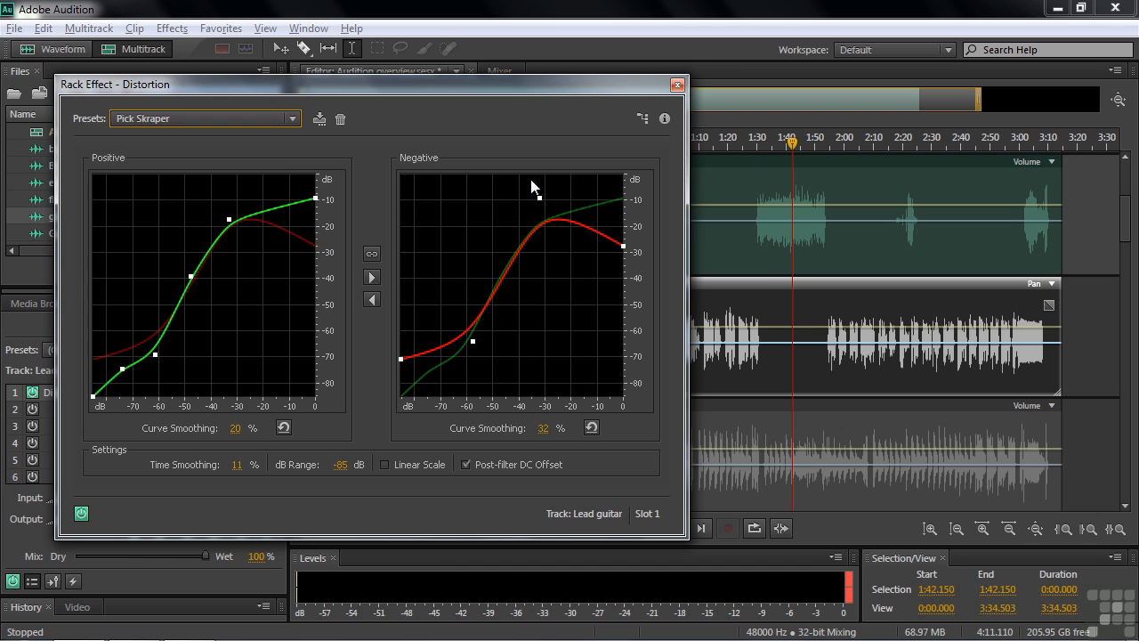
left_click(677, 86)
Step: Bypass the Lead guitar's Distortion effect and take the track out of solo
left_click(329, 232)
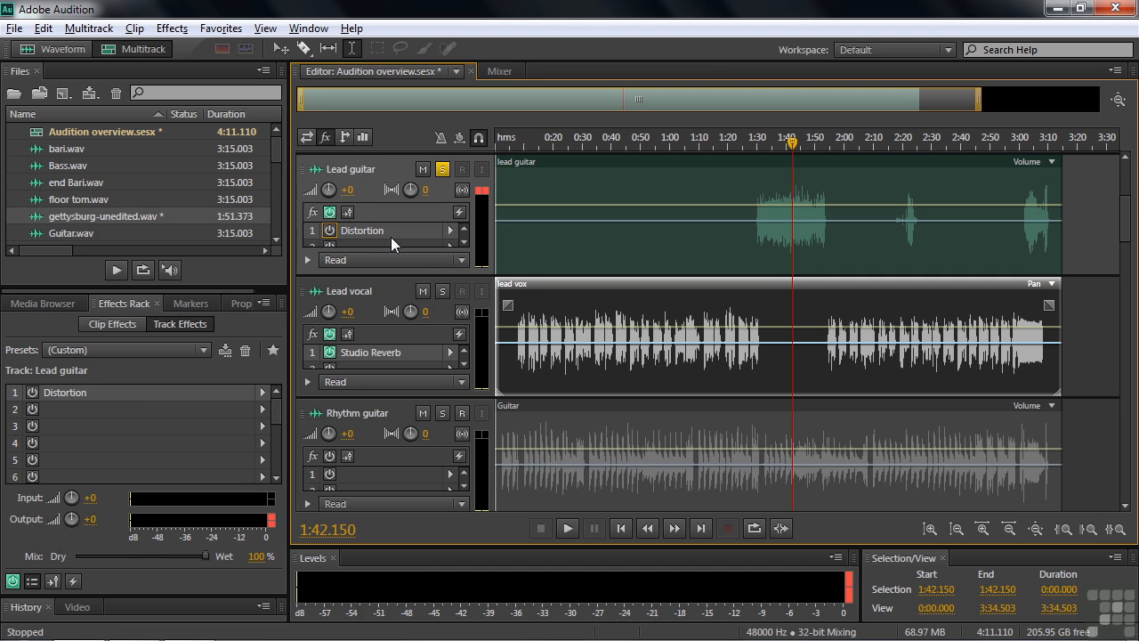
left_click(443, 170)
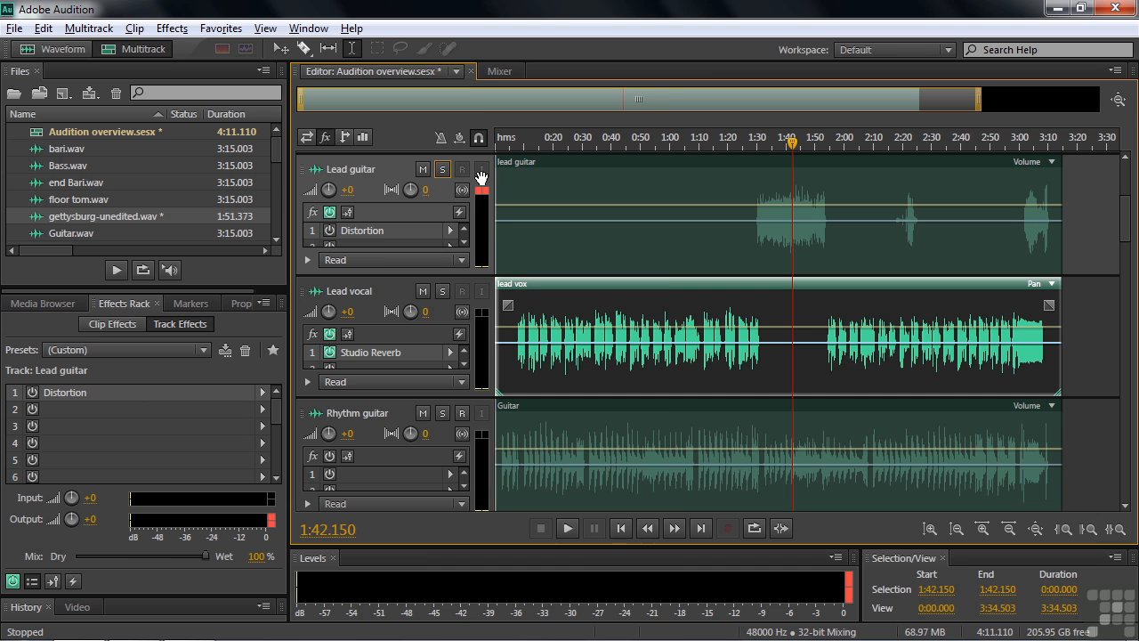
Step: Open lead vox.wav in the waveform editor and show its Spectral Pitch Display
left_click(457, 71)
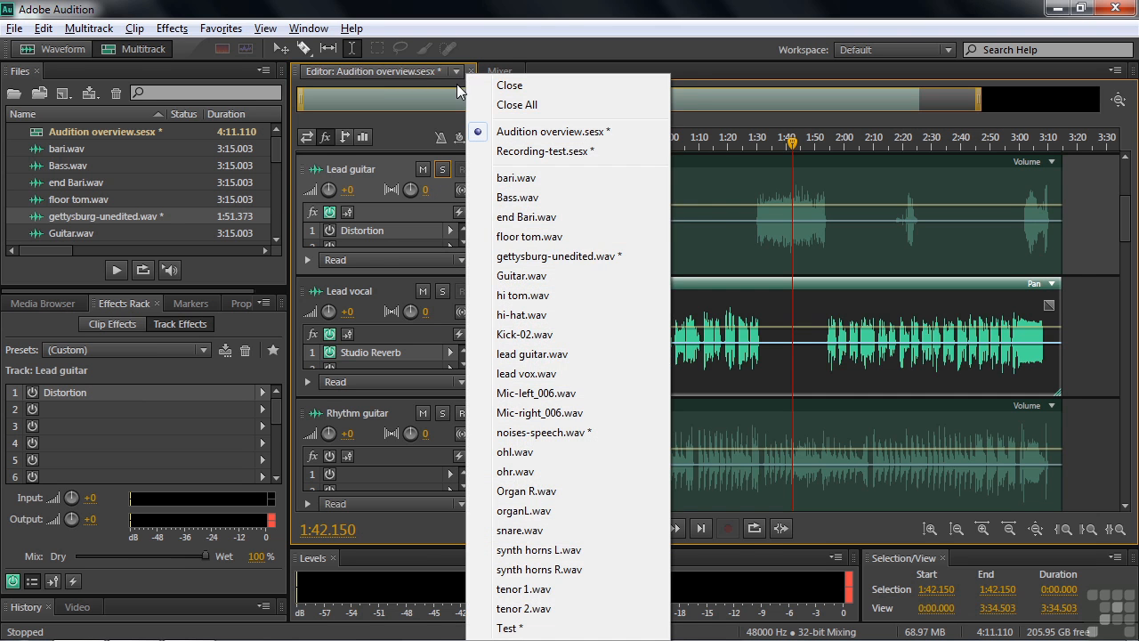
left_click(516, 373)
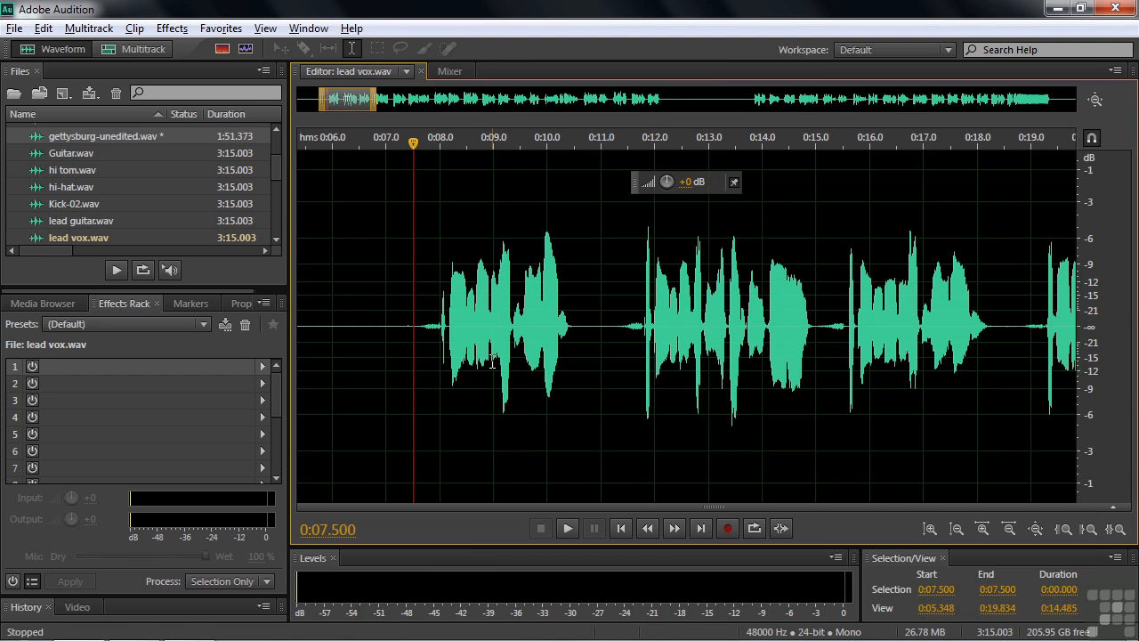
left_click(246, 50)
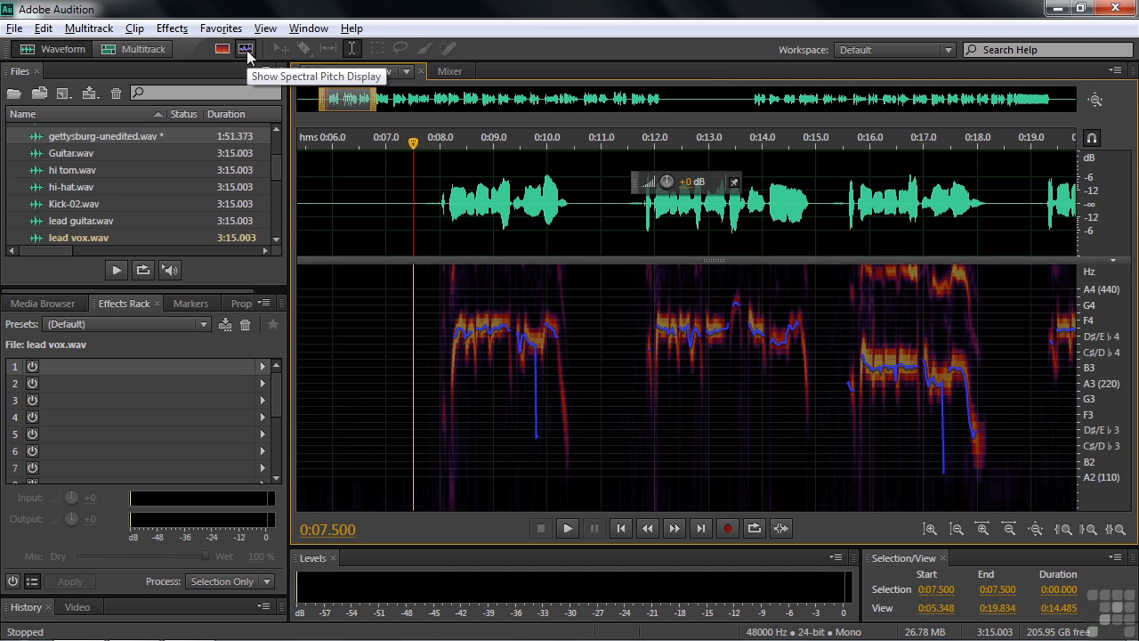
Step: Preview Manual Pitch Correction on lead vox.wav with the envelope raised over the first phrase and lowered over the second, closing it without applying
left_click(165, 29)
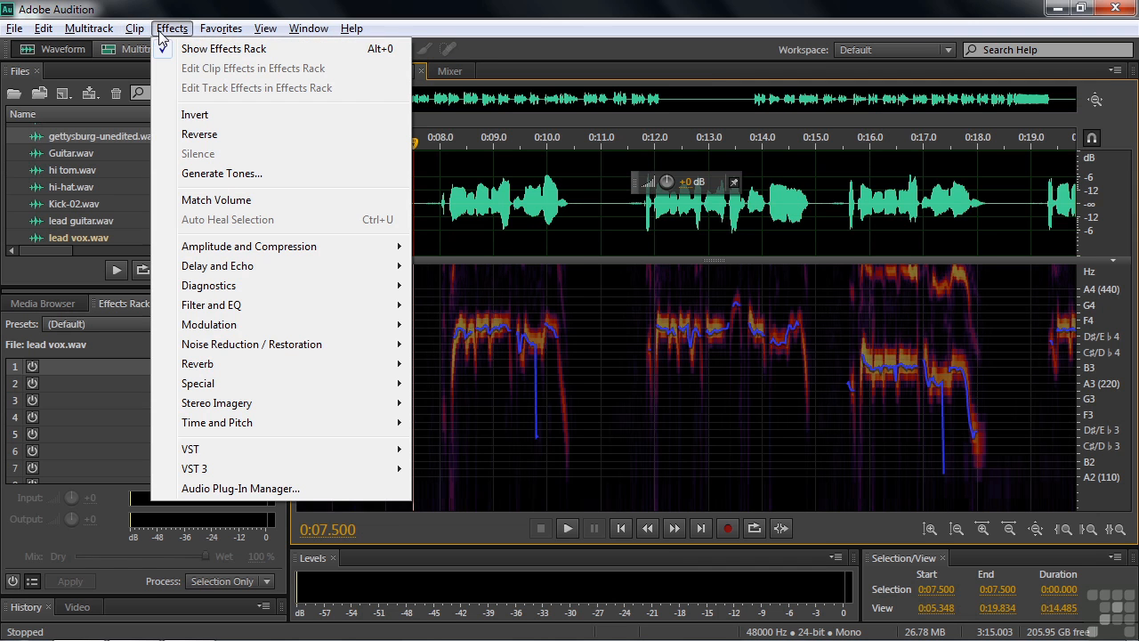
mouse_move(267, 423)
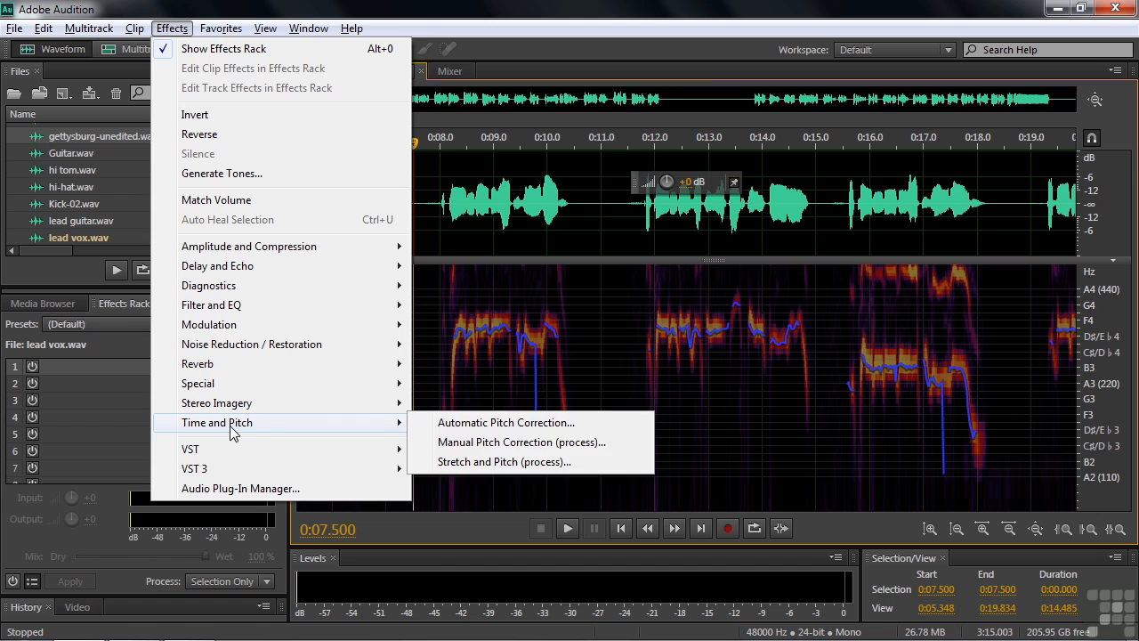
left_click(493, 443)
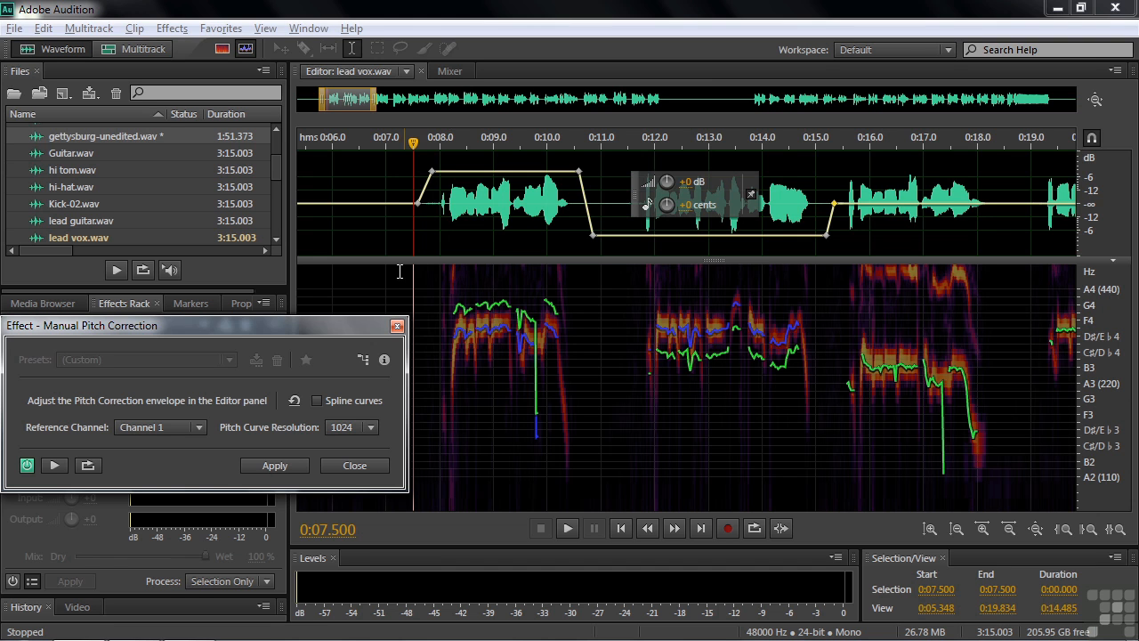
key("space")
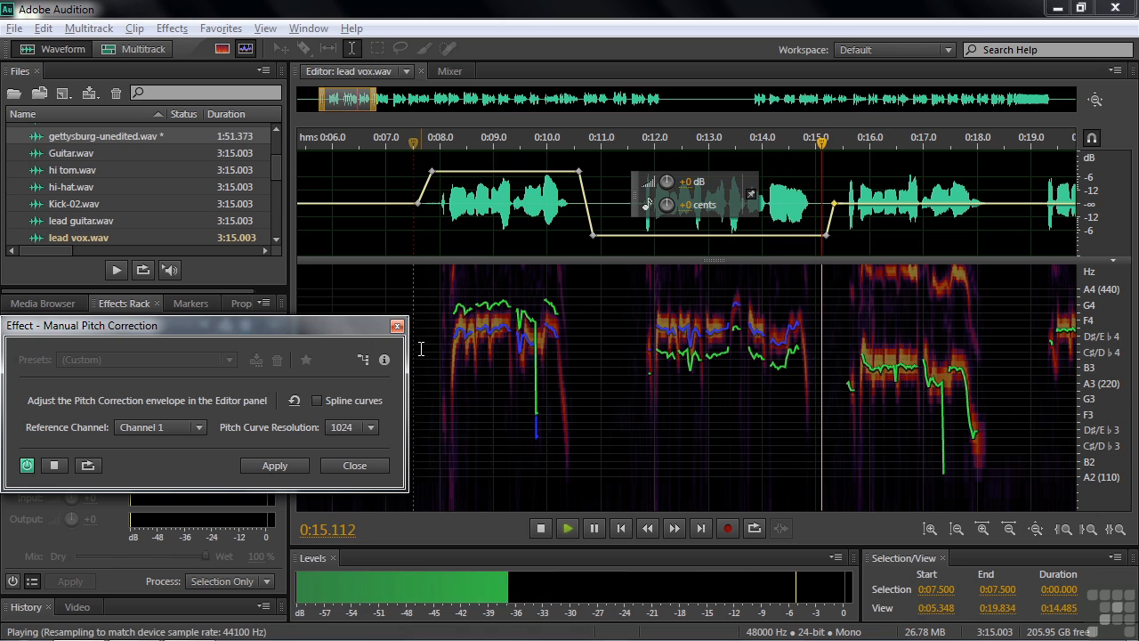
key("space")
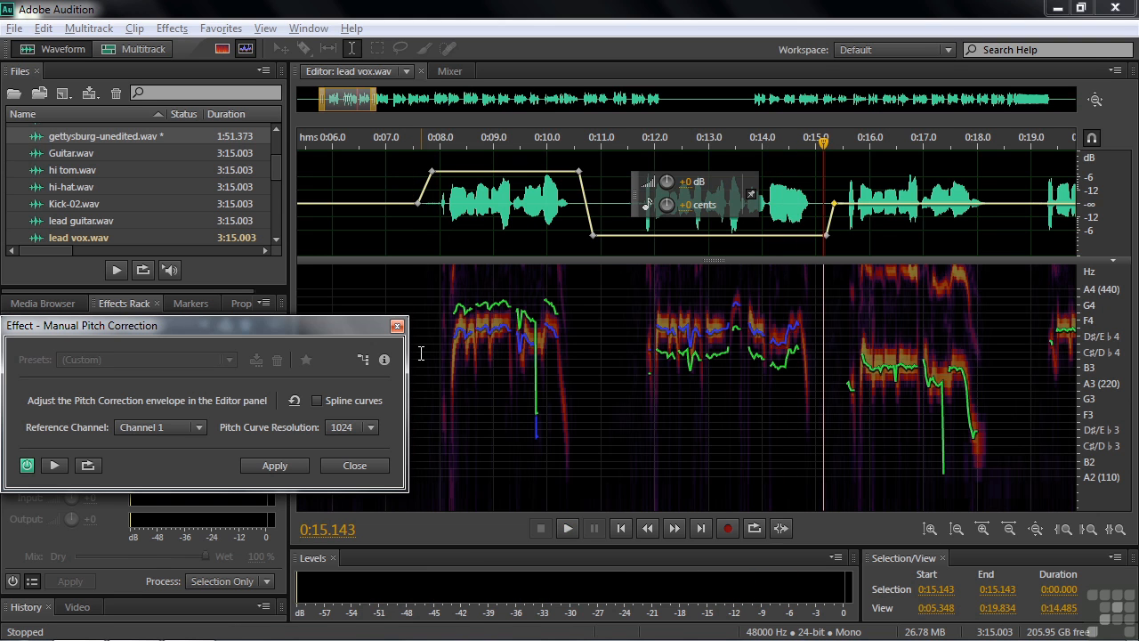
left_click_drag(376, 330, 387, 185)
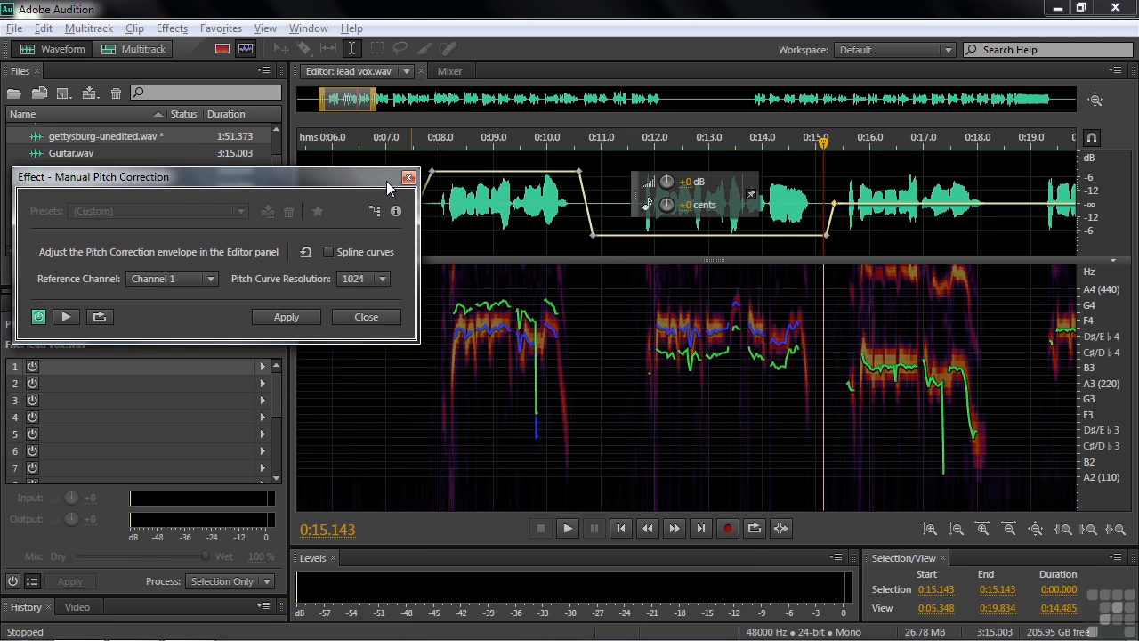
left_click(366, 318)
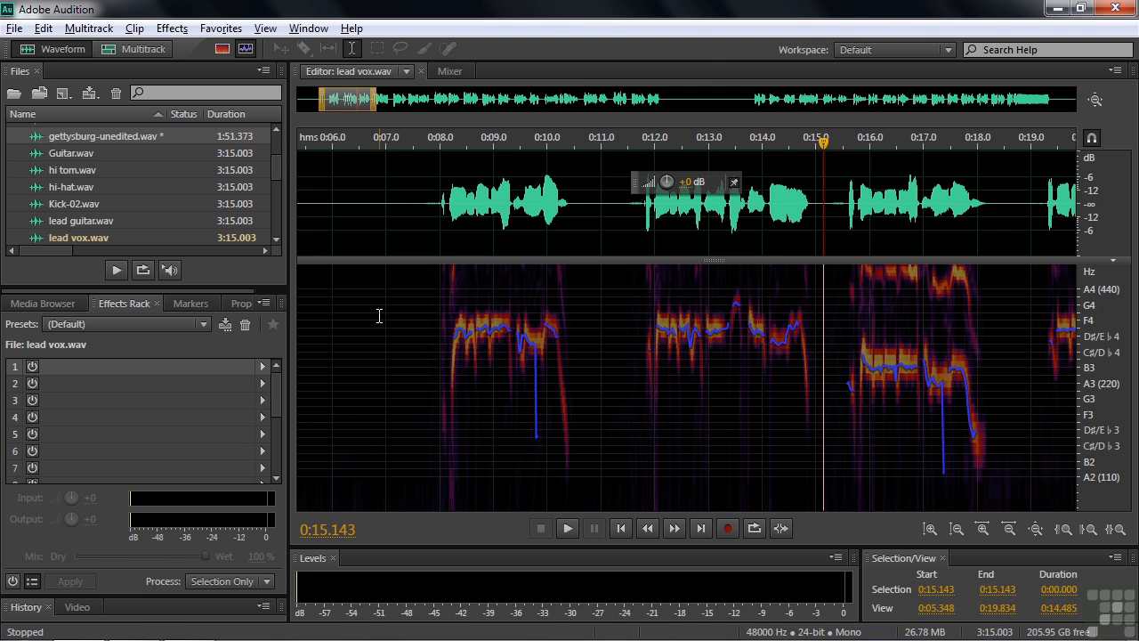
Step: Open noises-speech.wav in the waveform editor and show its Spectral Frequency Display
left_click(405, 72)
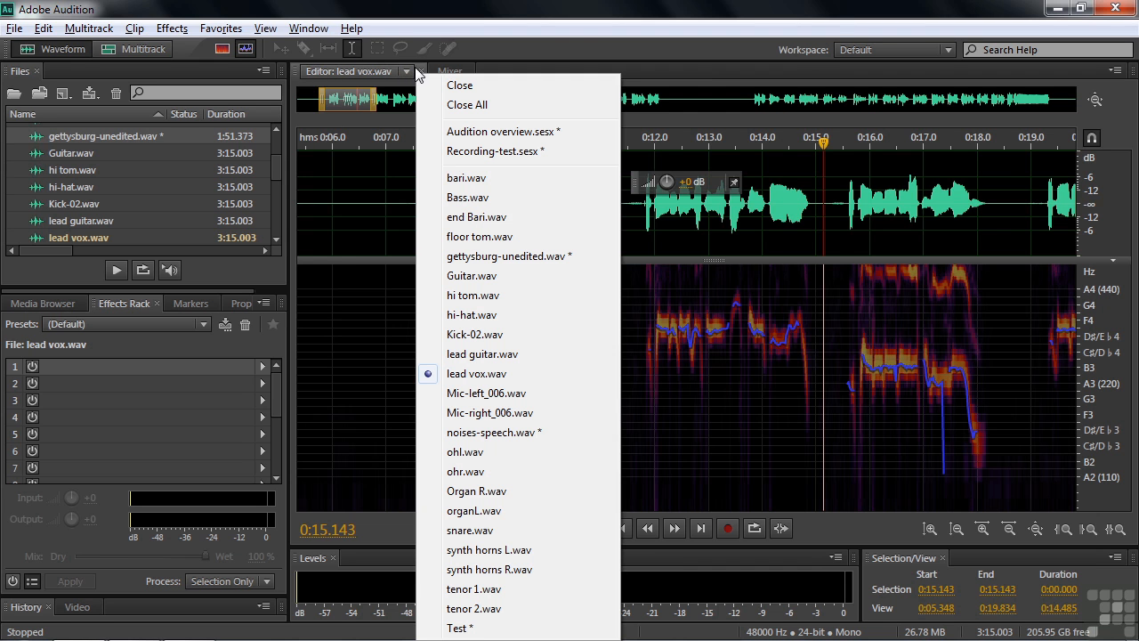
left_click(504, 431)
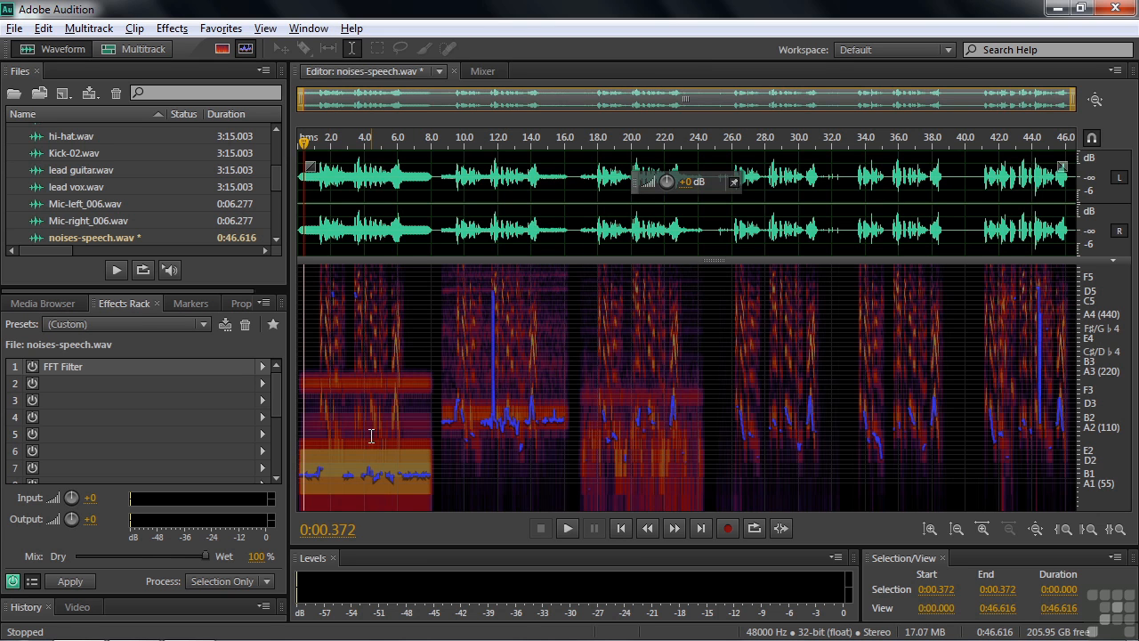
left_click(223, 50)
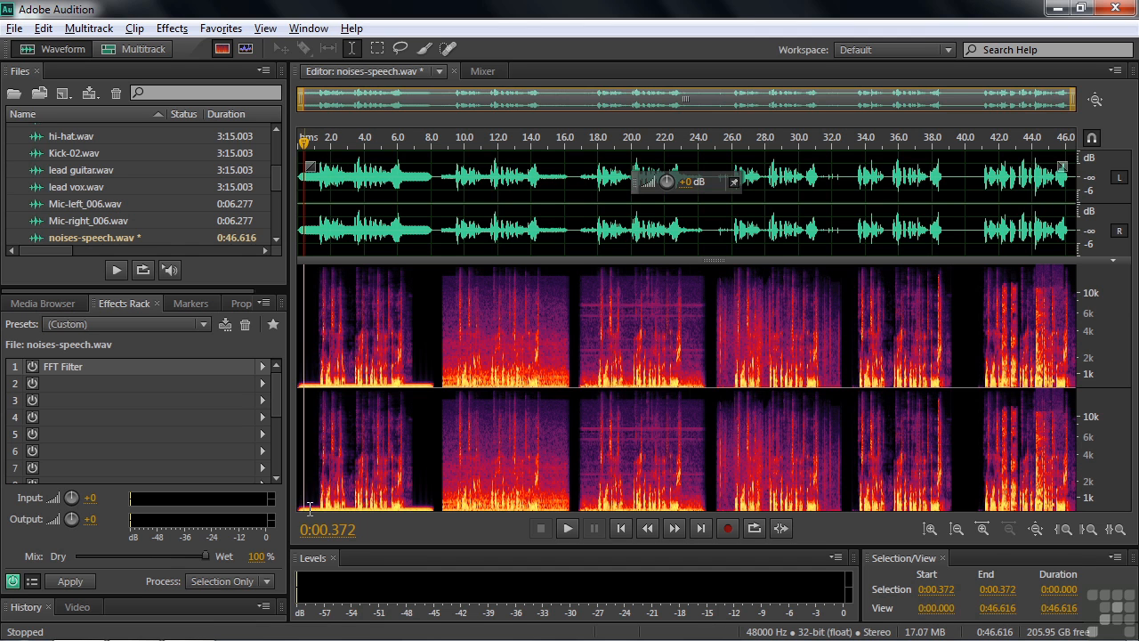
Step: Enable the FFT Filter for noises-speech.wav, playing the file's opening before and after to compare the hum
key("space")
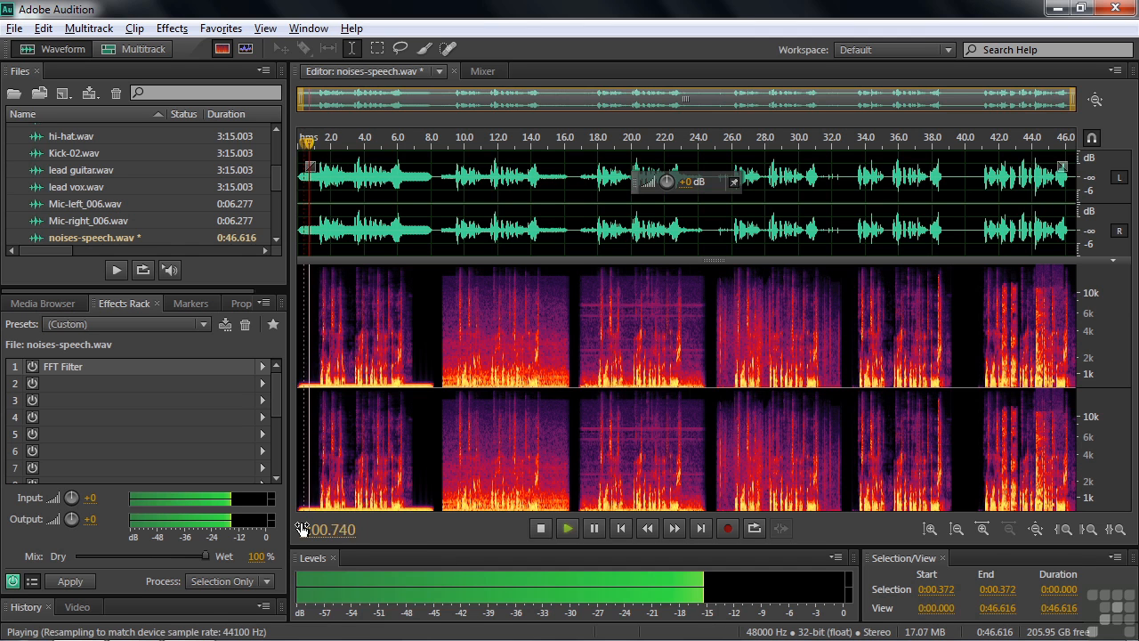
key("space")
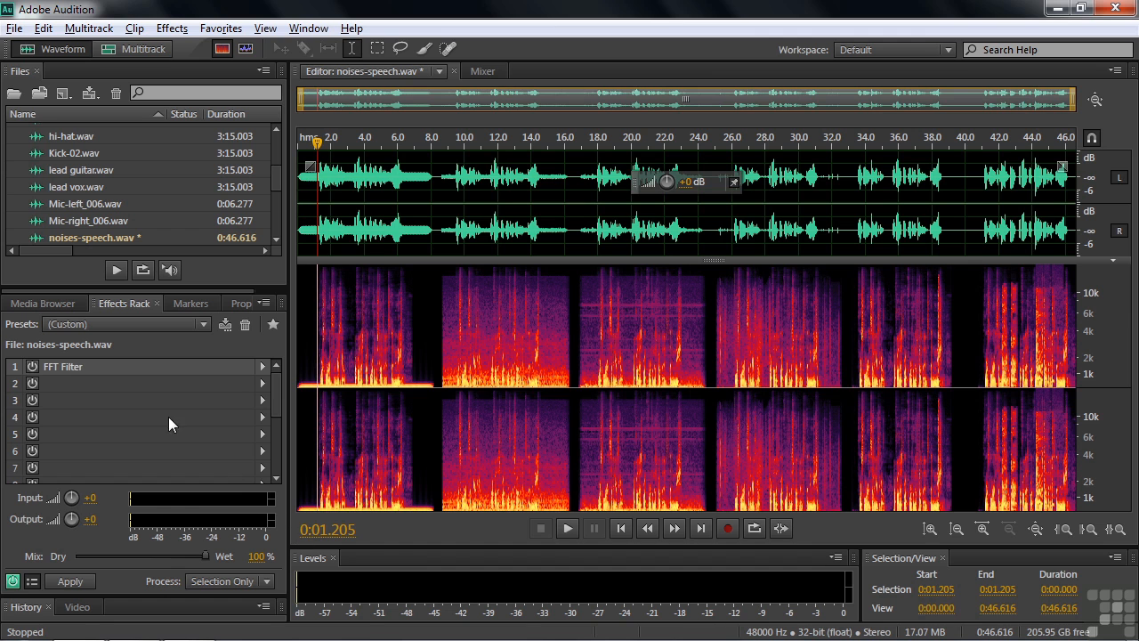
left_click(32, 366)
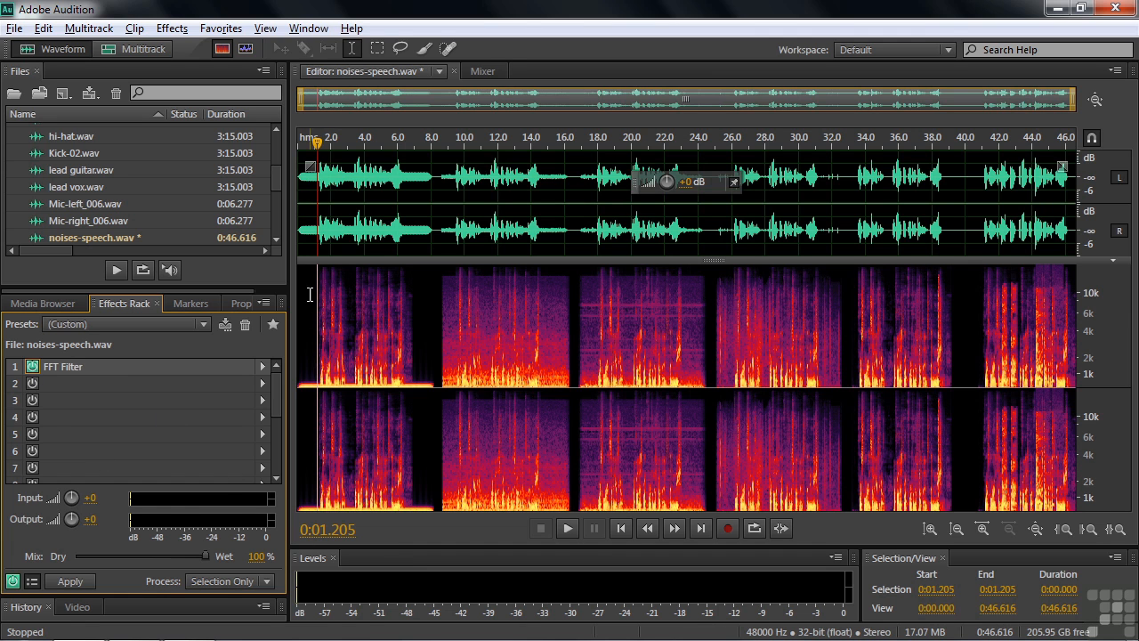
left_click(300, 149)
key("space")
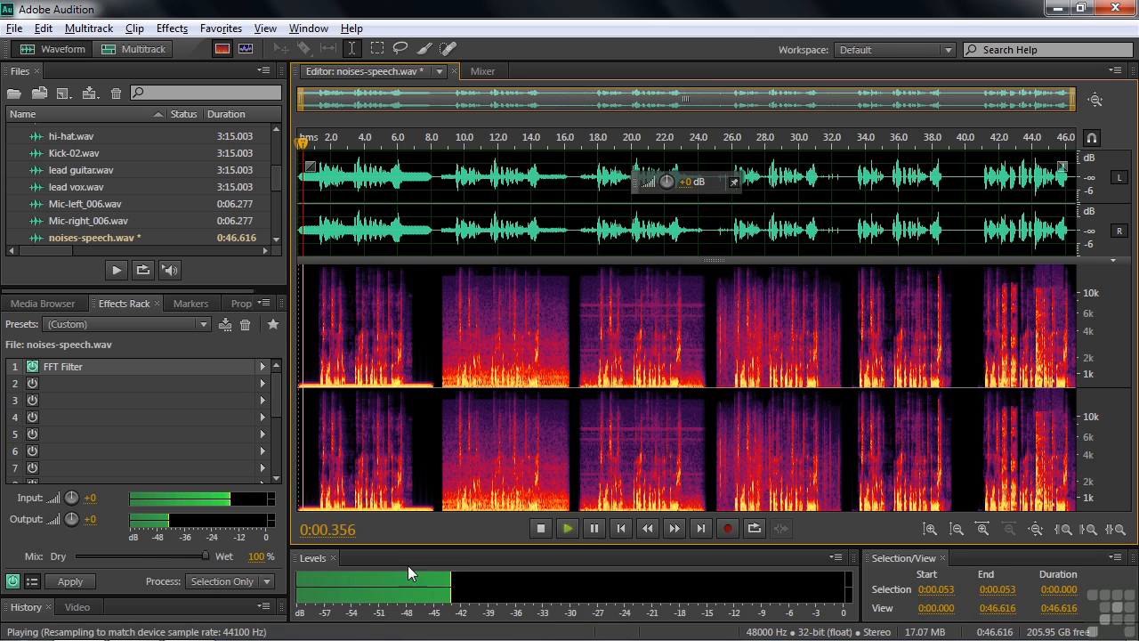
key("space")
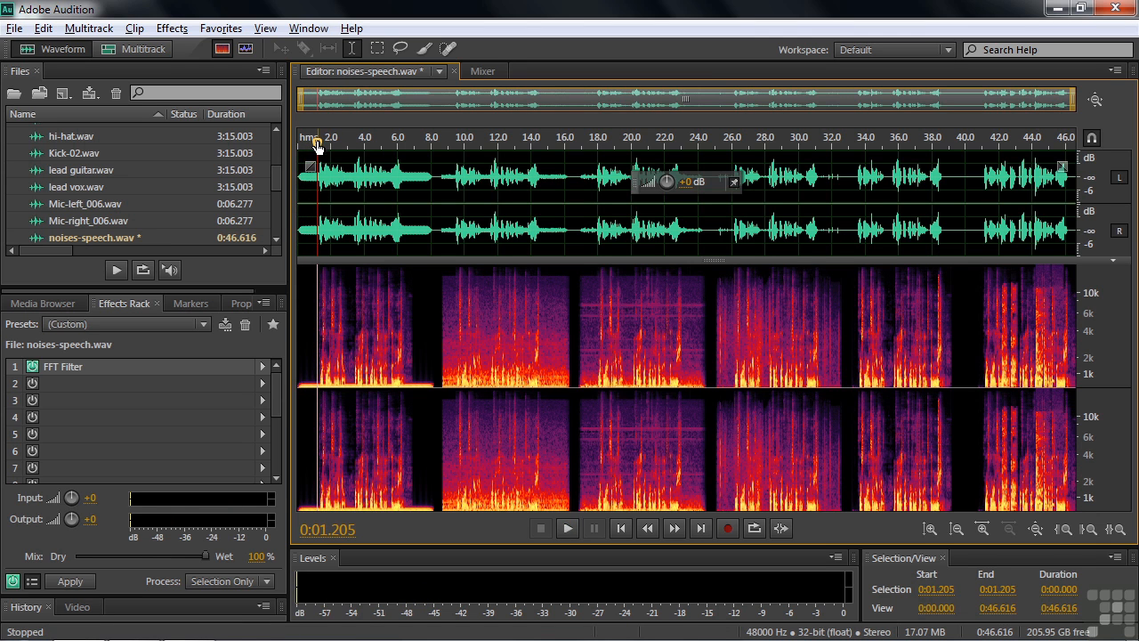
Step: Play the third speech passage in noises-speech.wav from about 0:17 to hear its background noise
left_click(582, 436)
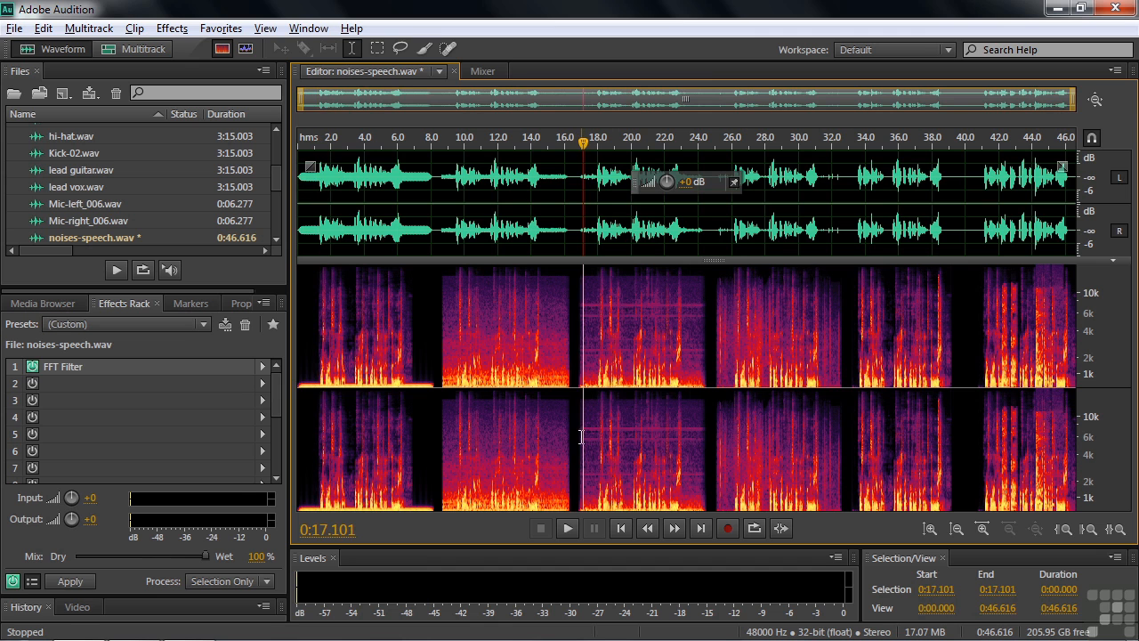
left_click(567, 528)
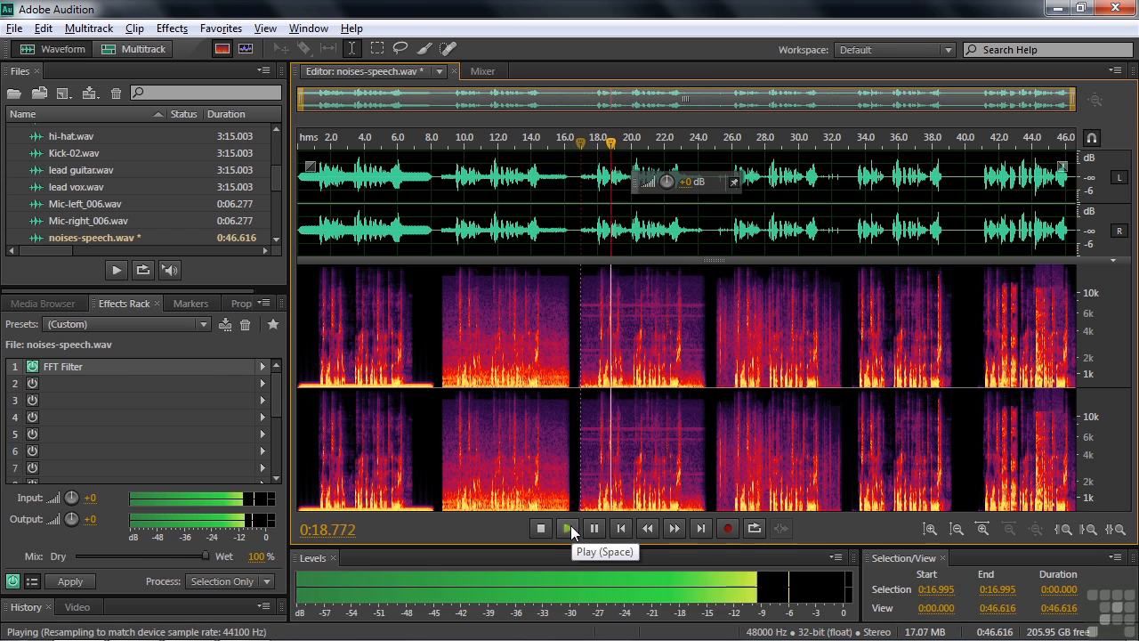
left_click(542, 532)
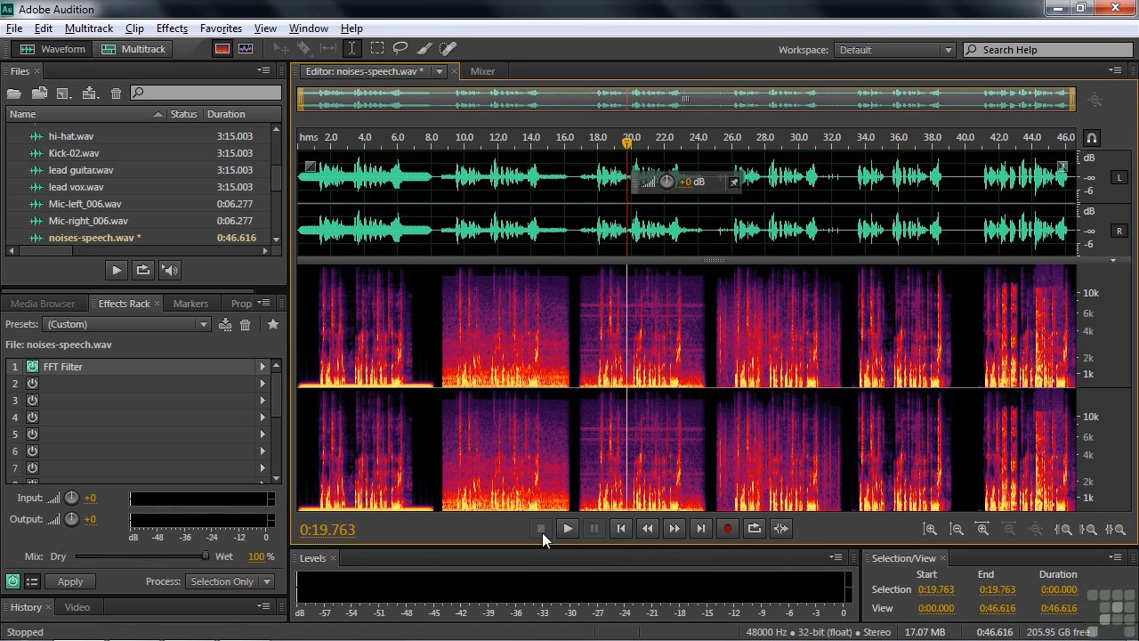
Step: Select the passage from 0:16.835 to 0:24.613 and preview Noise Reduction (process) on it, closing the effect without applying
left_click(578, 450)
left_click_drag(580, 450, 708, 458)
left_click(172, 27)
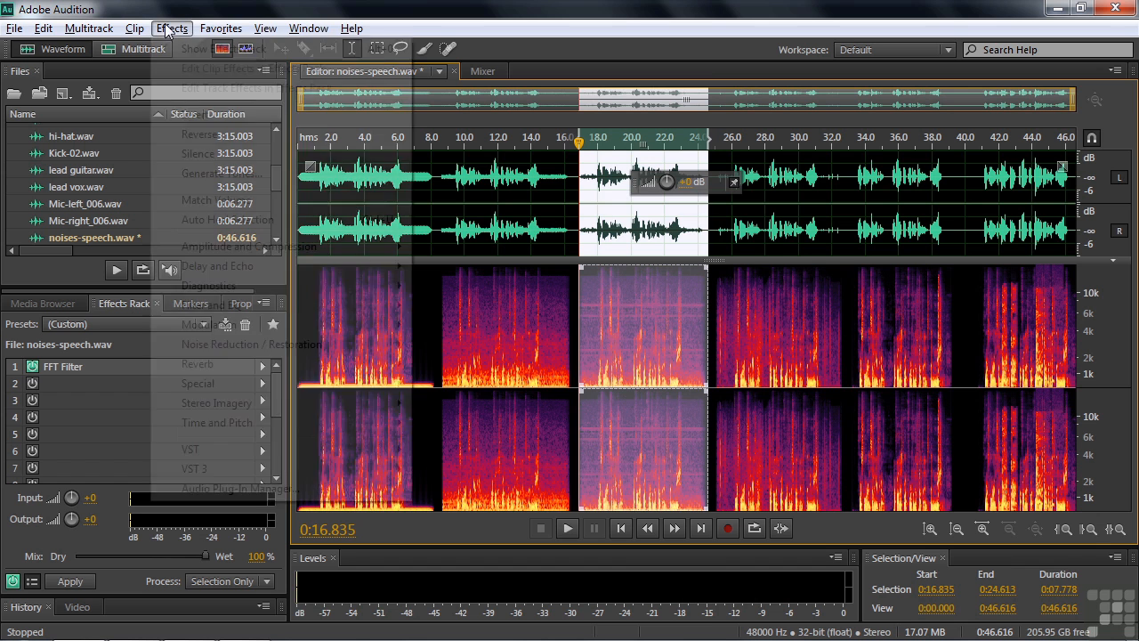
mouse_move(229, 352)
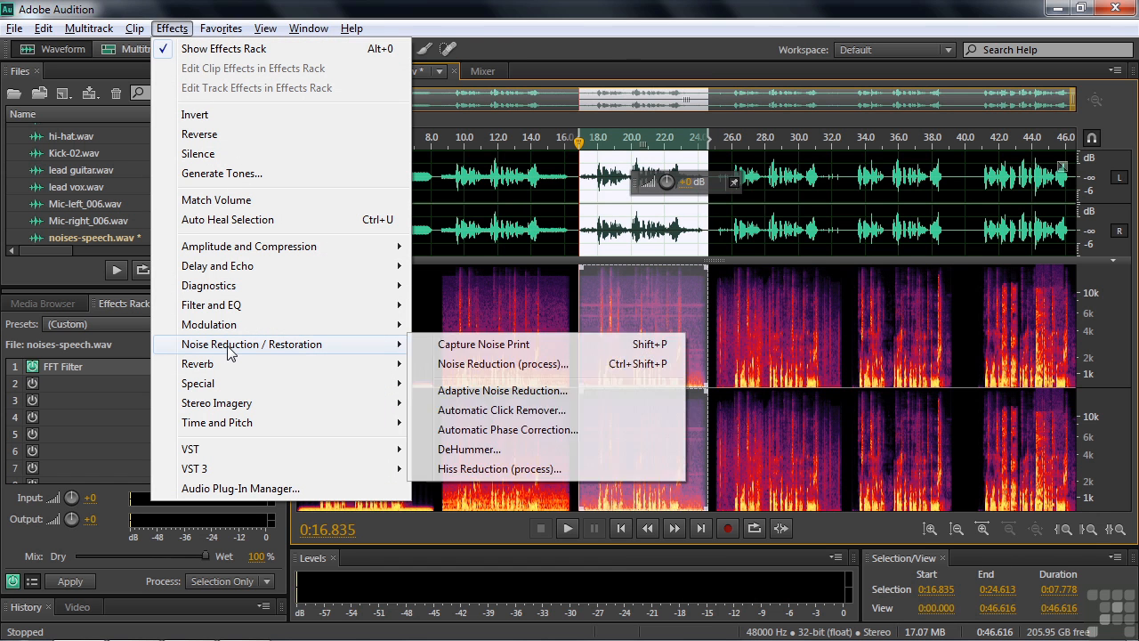
left_click(472, 364)
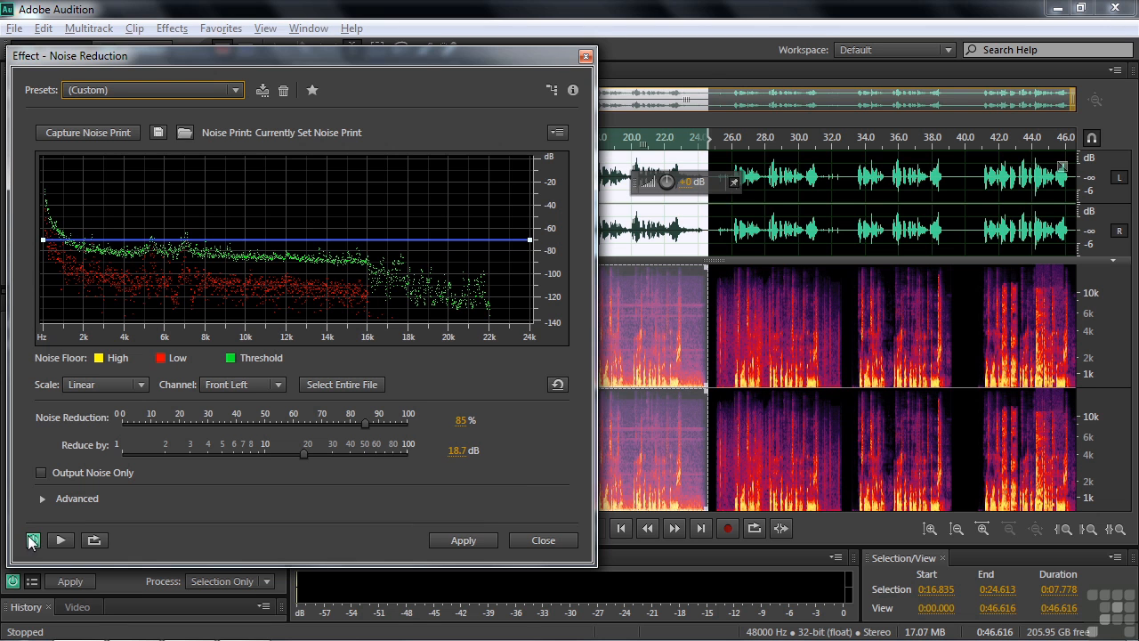
left_click(60, 540)
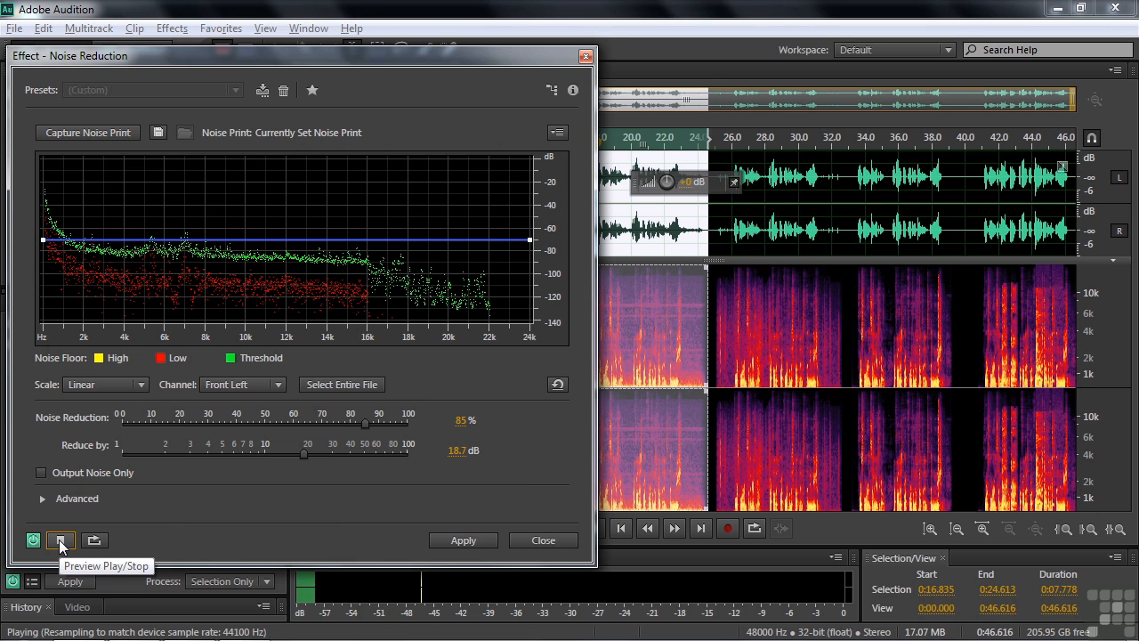
left_click(61, 540)
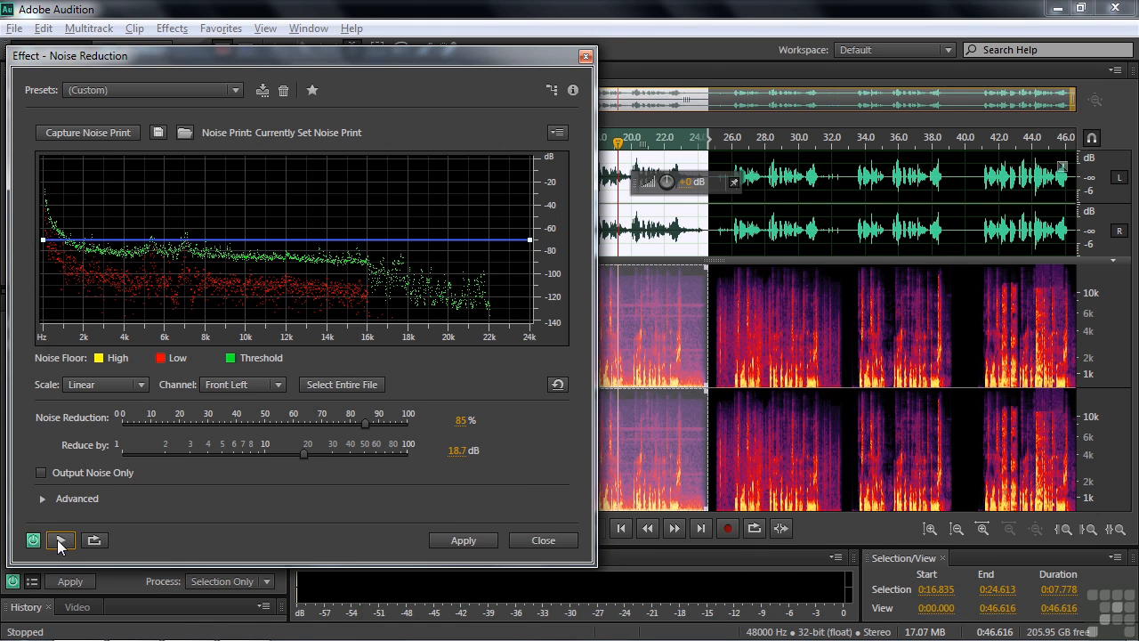
left_click(585, 58)
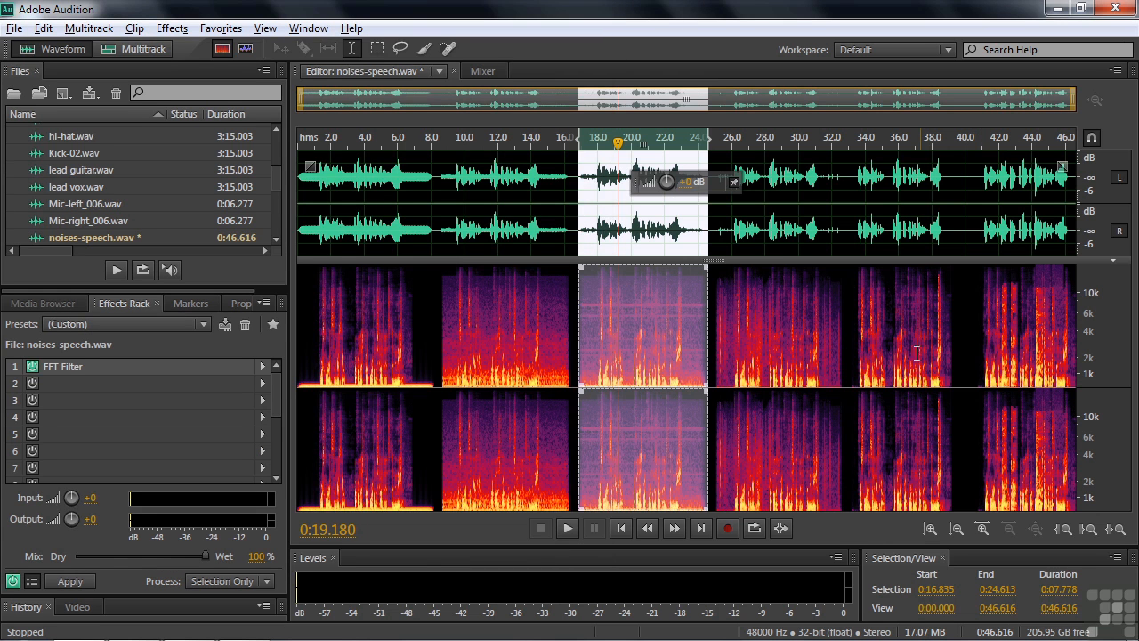
Step: Play the fifth speech passage from about 0:35.6 to locate the short noise in it
left_click(887, 350)
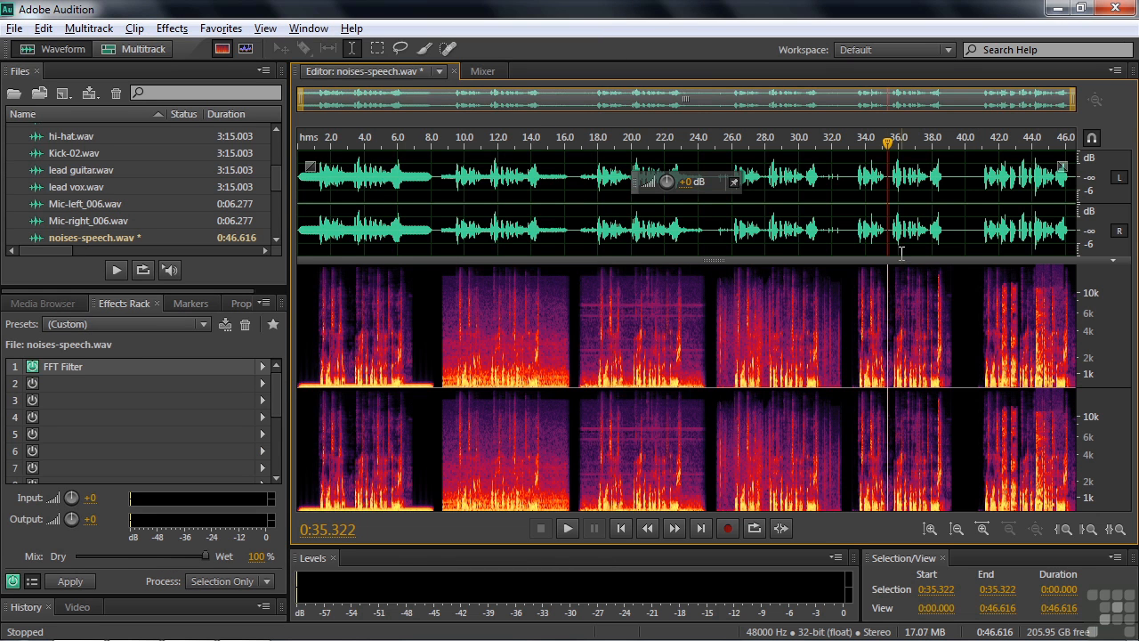
left_click_drag(888, 143, 895, 146)
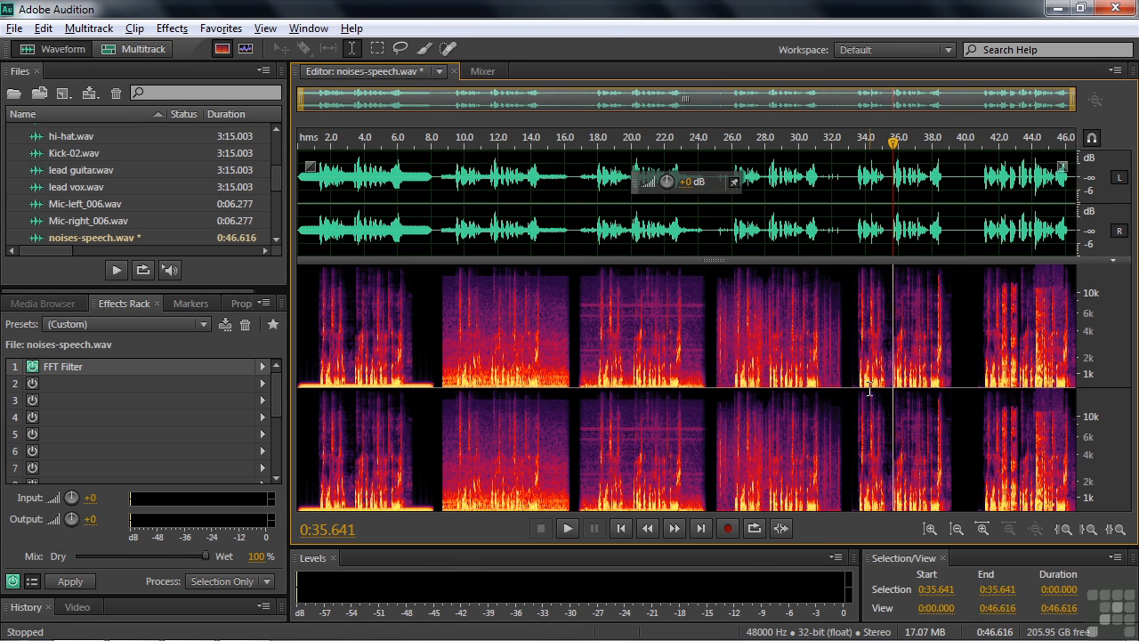
key("space")
key("space")
left_click(892, 340)
key("space")
key("space")
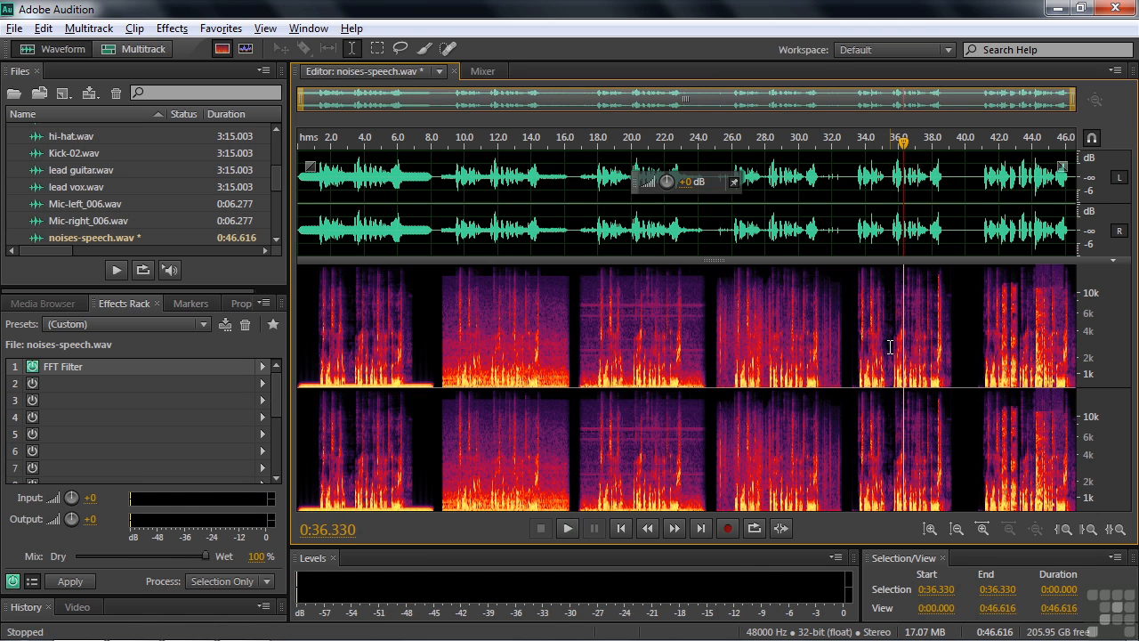
Step: Zoom in on the range from 0:35.322 to 0:37.080 and play the speech around the bright vertical spike
left_click_drag(893, 141, 924, 141)
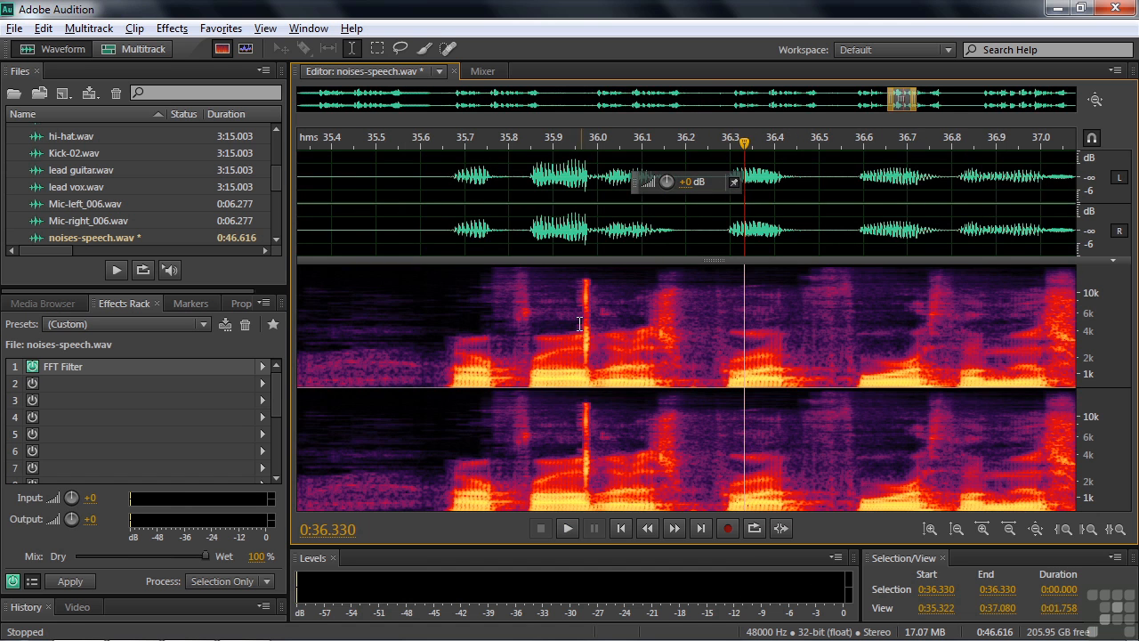
left_click(475, 357)
key("space")
key("space")
Step: Remove the spike between 0:35.946 and 0:36.000 with Auto Heal Selection and play the repaired speech
left_click_drag(575, 310, 596, 310)
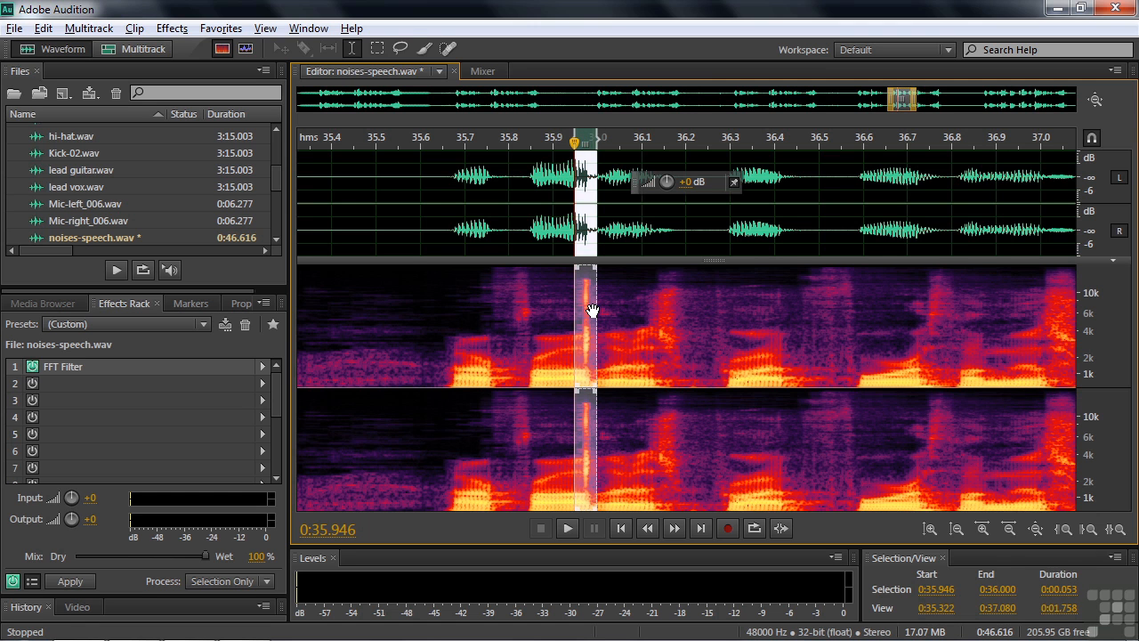
left_click(172, 28)
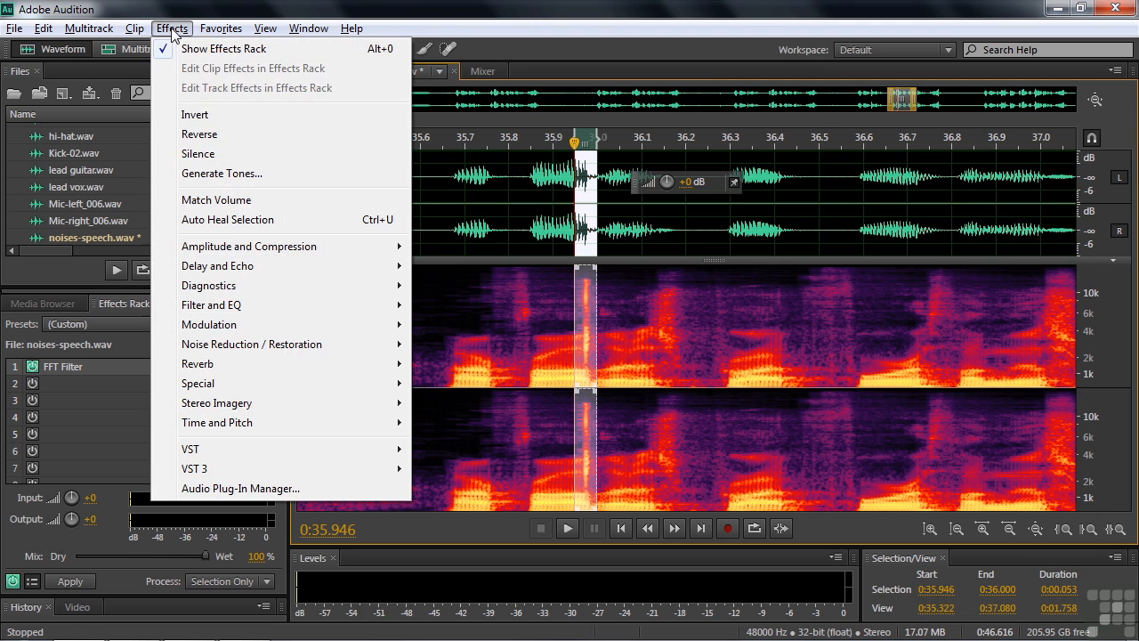
left_click(228, 219)
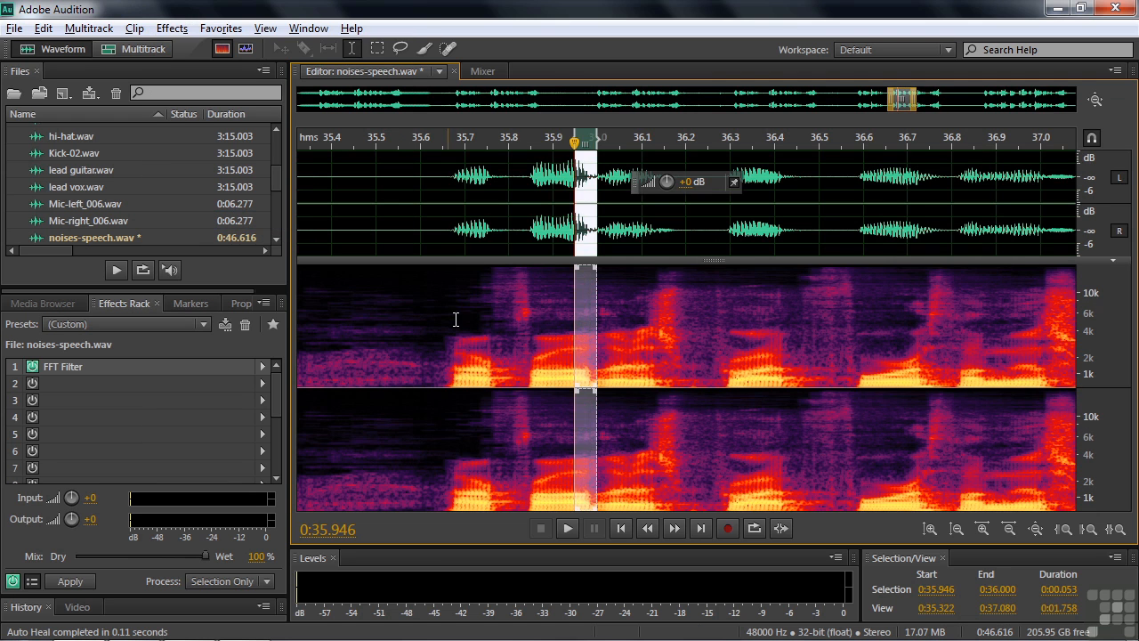
left_click(456, 322)
key("space")
key("space")
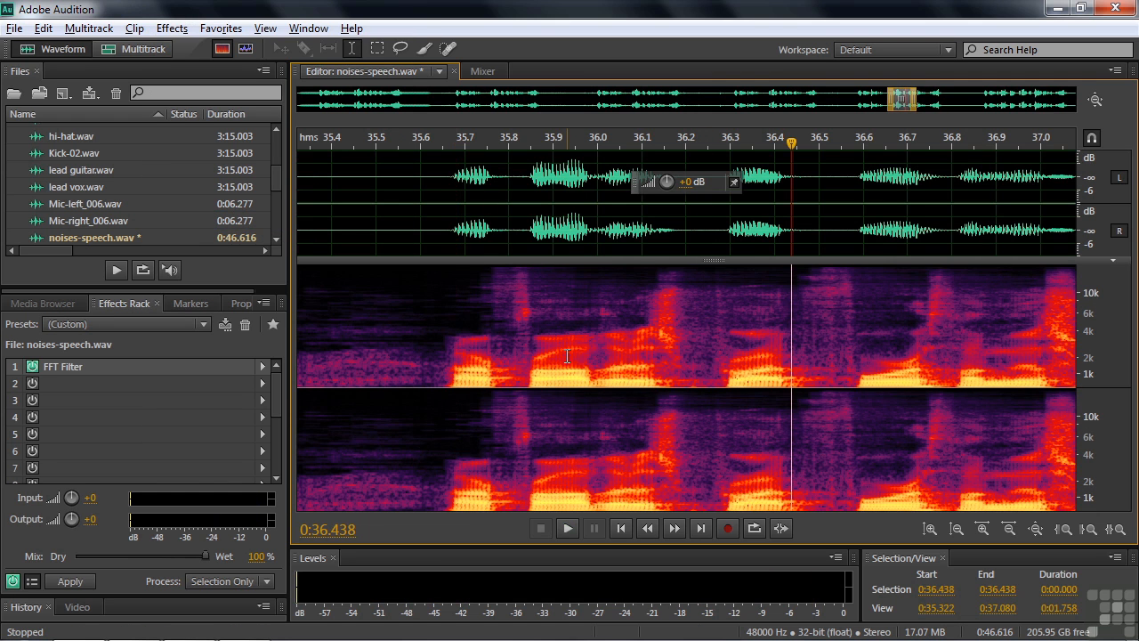
Step: Undo the Auto Heal and reapply it to the same selection
key("ctrl+z")
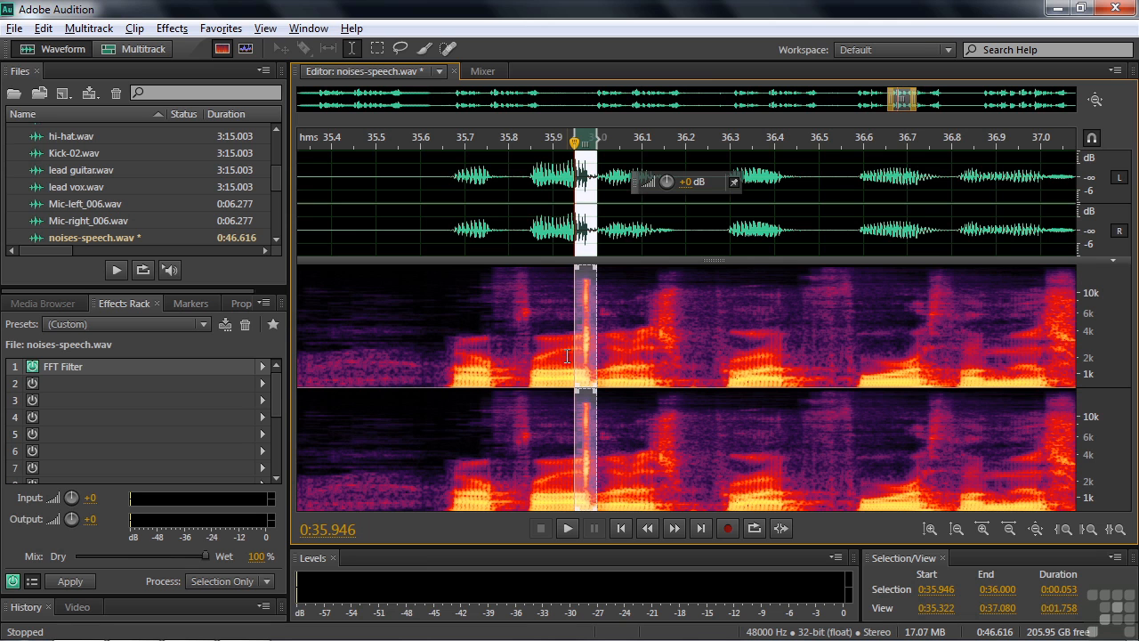
key("ctrl+u")
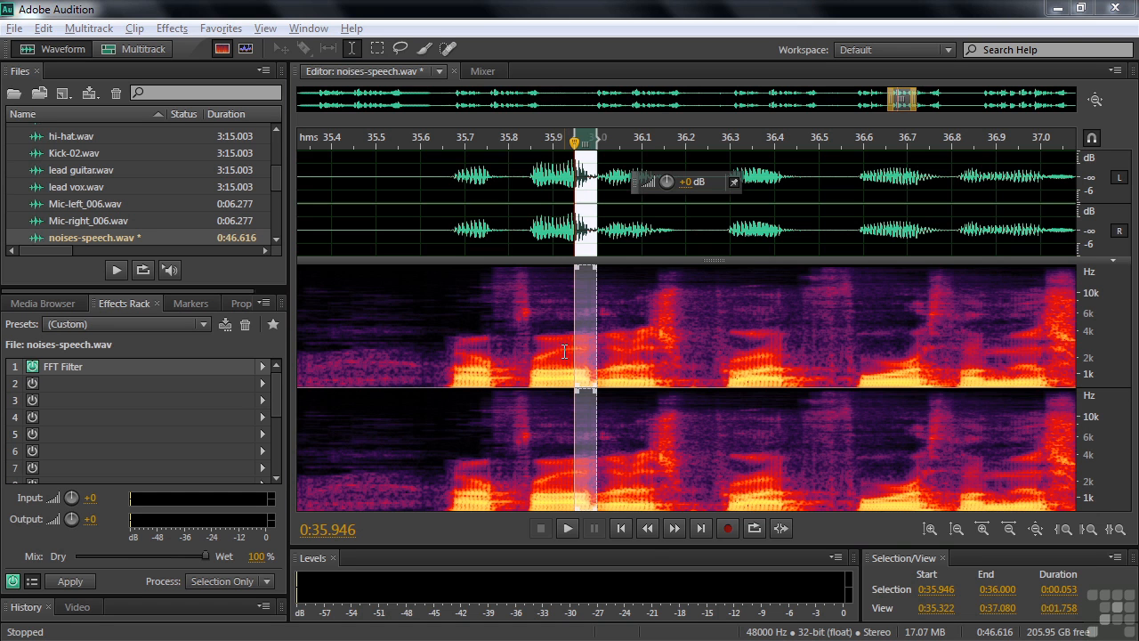
Step: Switch to the Audition overview.sesx session and play it from about 0:02.750, watching the Rhythm guitar track
left_click(440, 71)
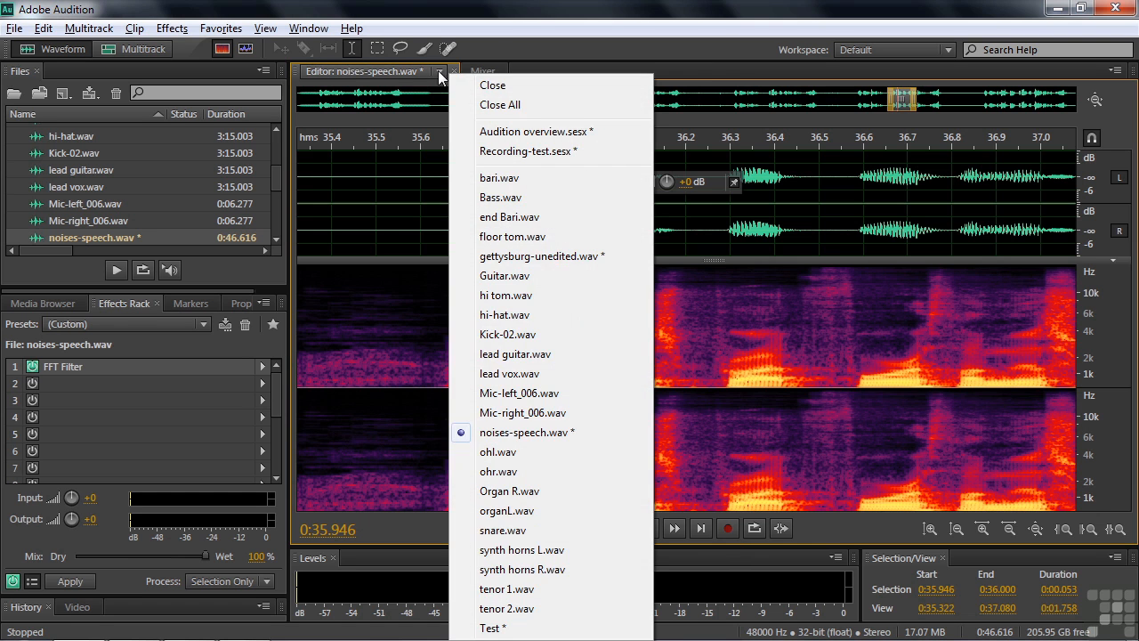
left_click(496, 129)
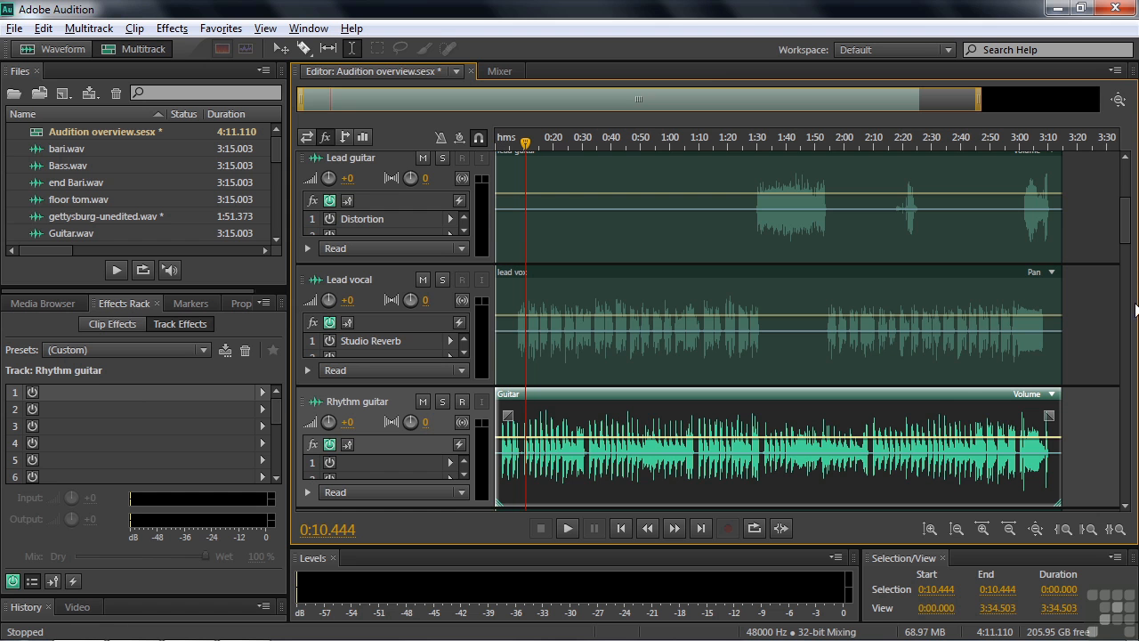
mouse_move(1127, 236)
left_mouse_down()
mouse_move(1134, 316)
mouse_move(1136, 236)
mouse_move(1136, 251)
left_mouse_up()
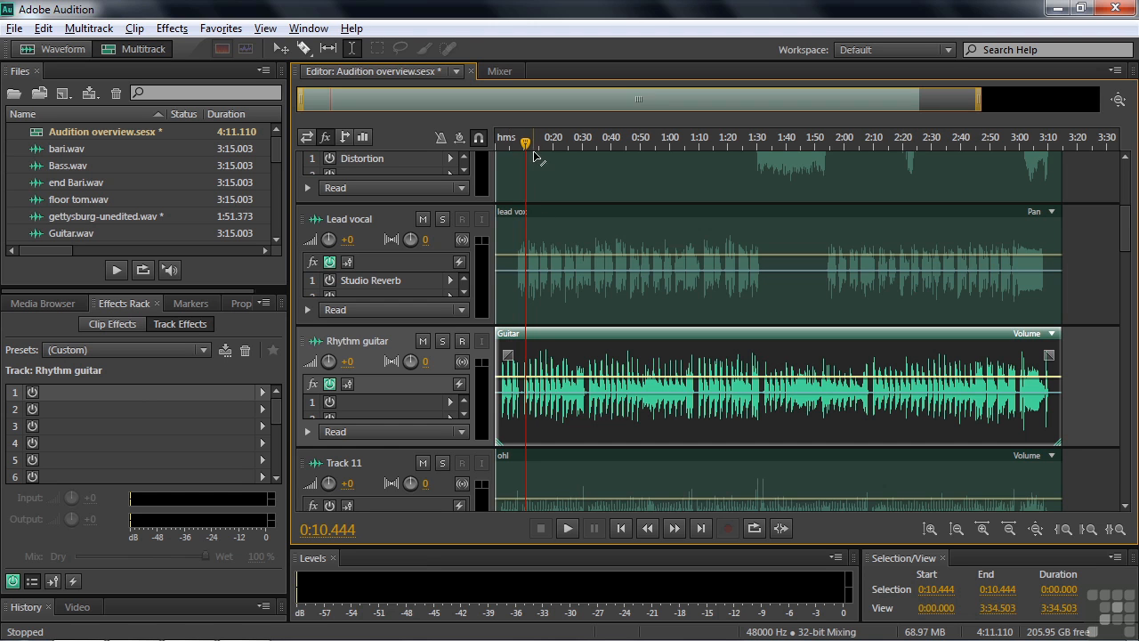
left_click_drag(525, 145, 503, 149)
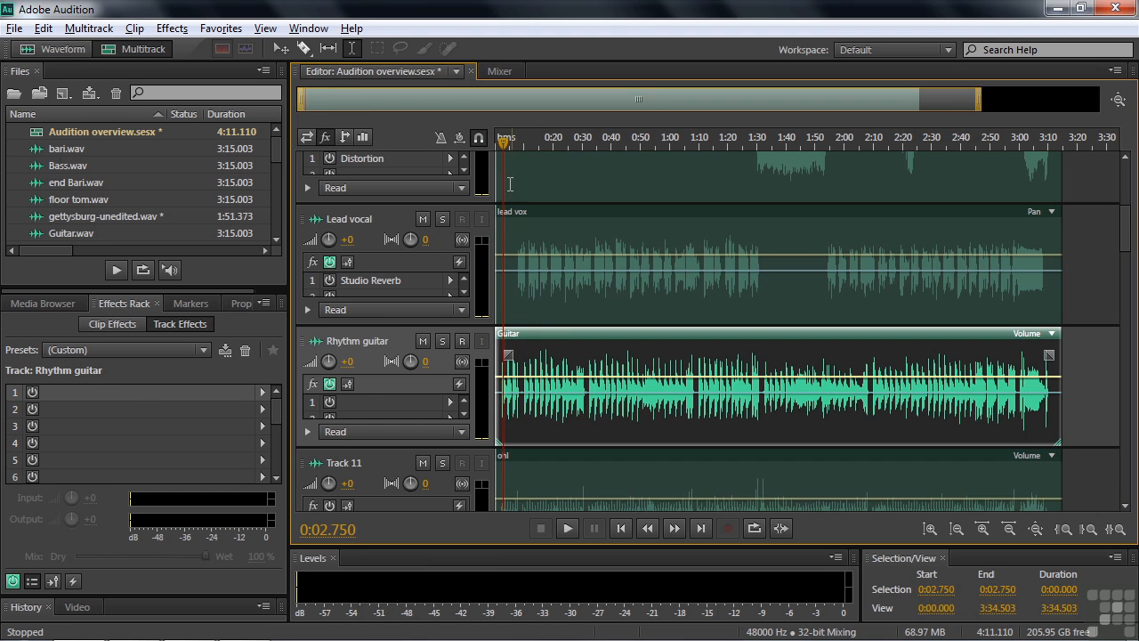
key("space")
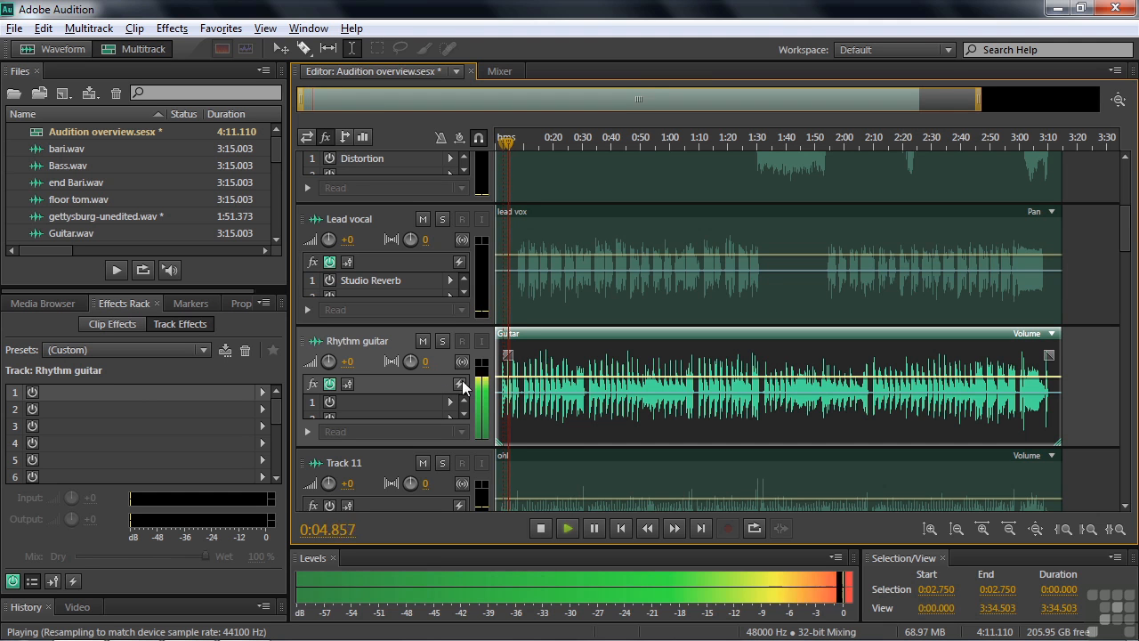
key("space")
Step: Play the session from about 0:12.5 to hear the rhythm guitar against the lead vocal
left_click_drag(510, 145, 531, 146)
key("space")
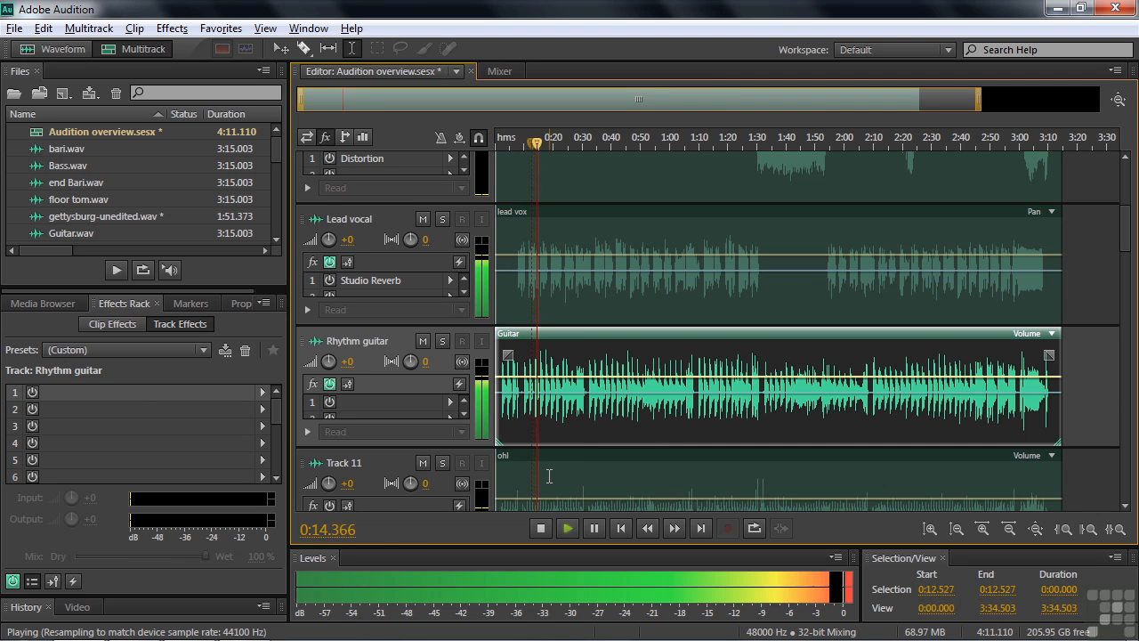
key("space")
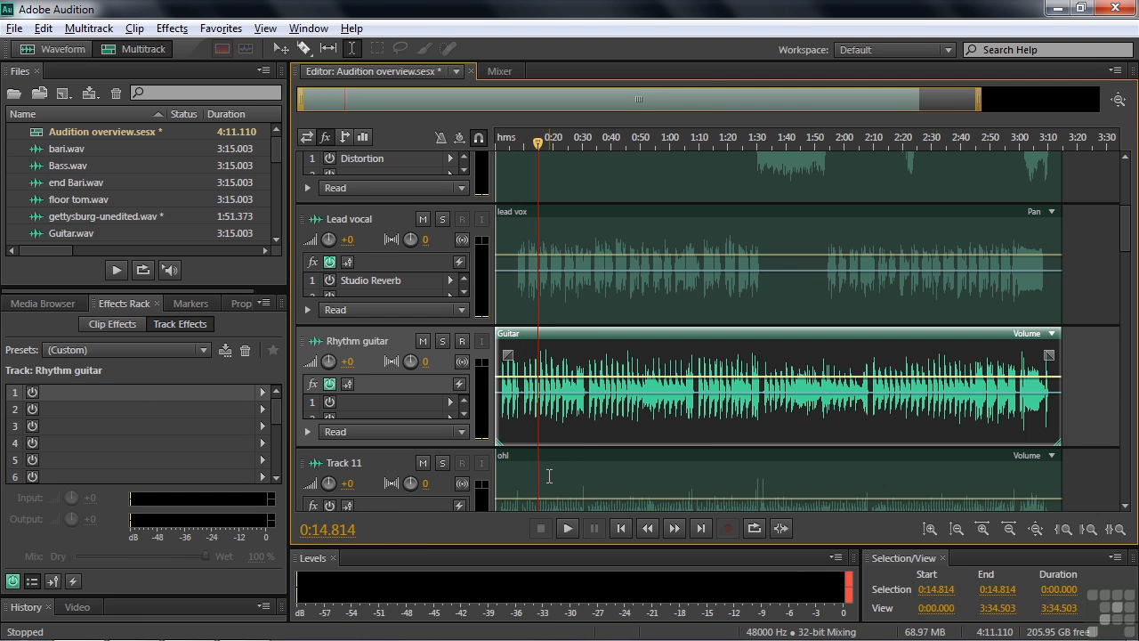
Step: Add two volume keyframes to the Guitar clip at about 0:08 and 0:10 that lower its volume, and play the transition
left_click(520, 378)
left_click_drag(531, 383, 527, 408)
left_click_drag(540, 145, 520, 155)
key("space")
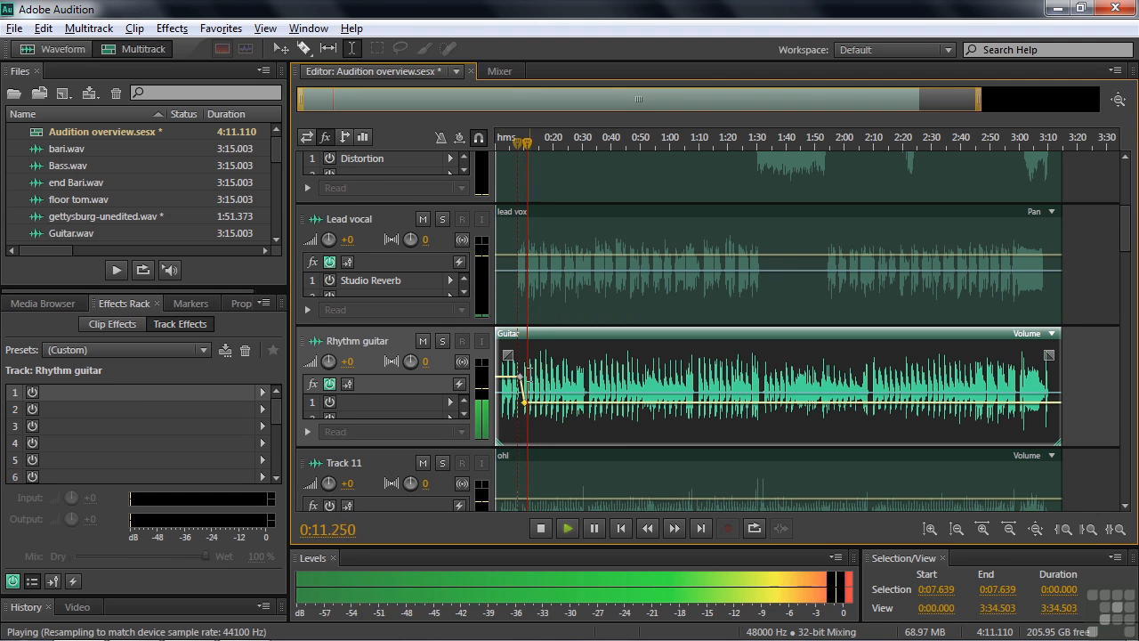
key("space")
Step: Lower the Guitar clip's second volume keyframe further and play the session from about 0:11.9
left_click_drag(533, 410, 525, 424)
key("space")
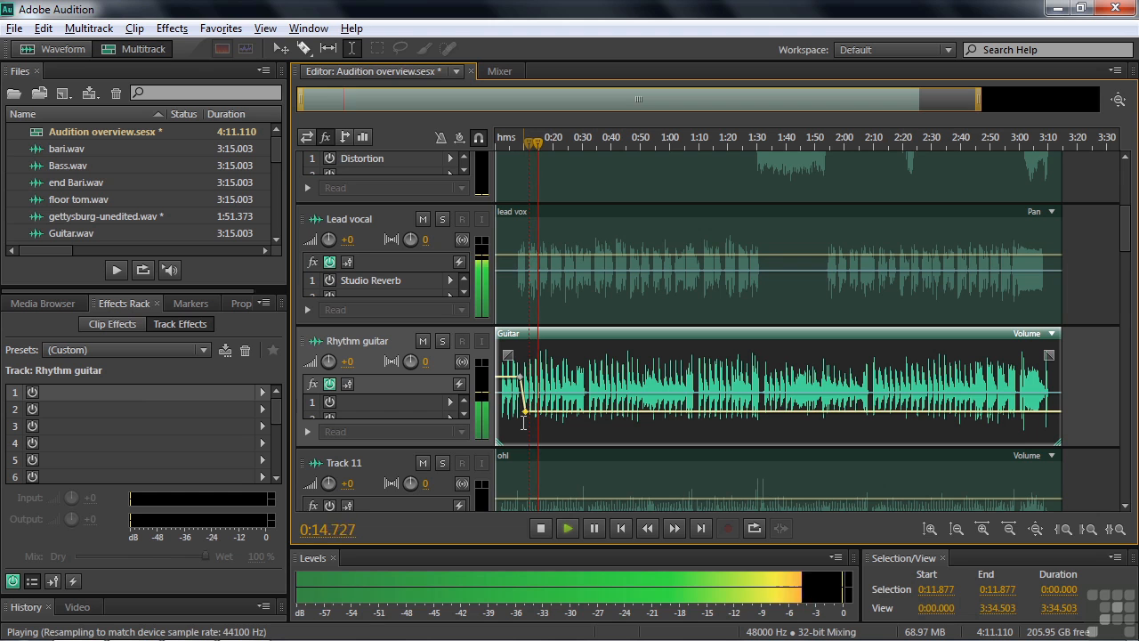
key("space")
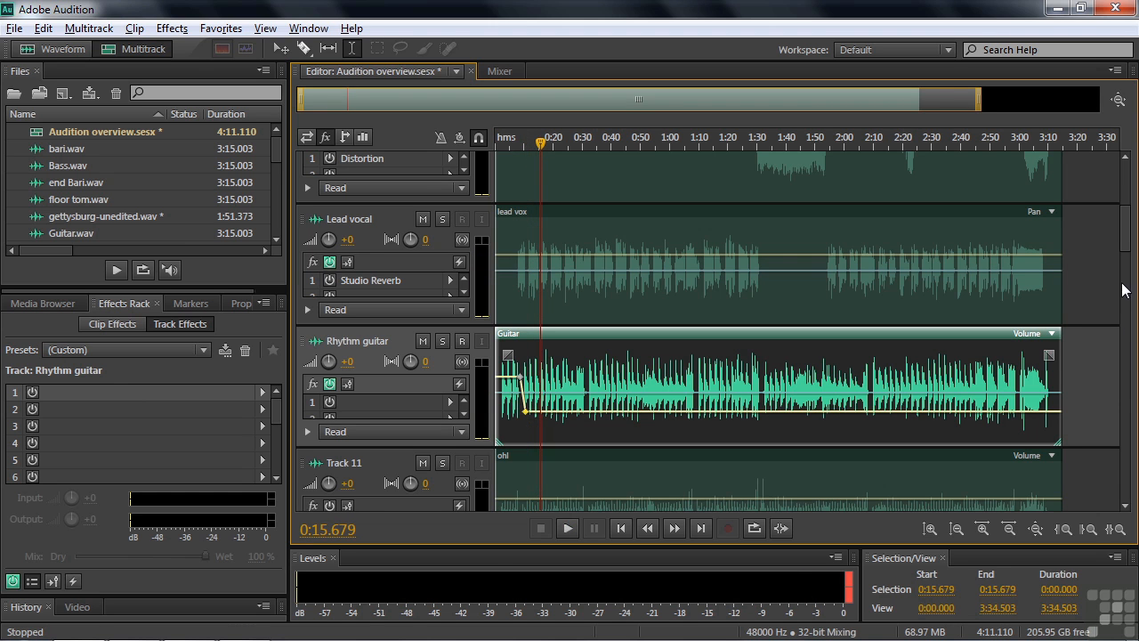
Step: Play the session from about 1:28.9 to hear the start of the lead guitar solo
left_click_drag(1129, 246, 1126, 237)
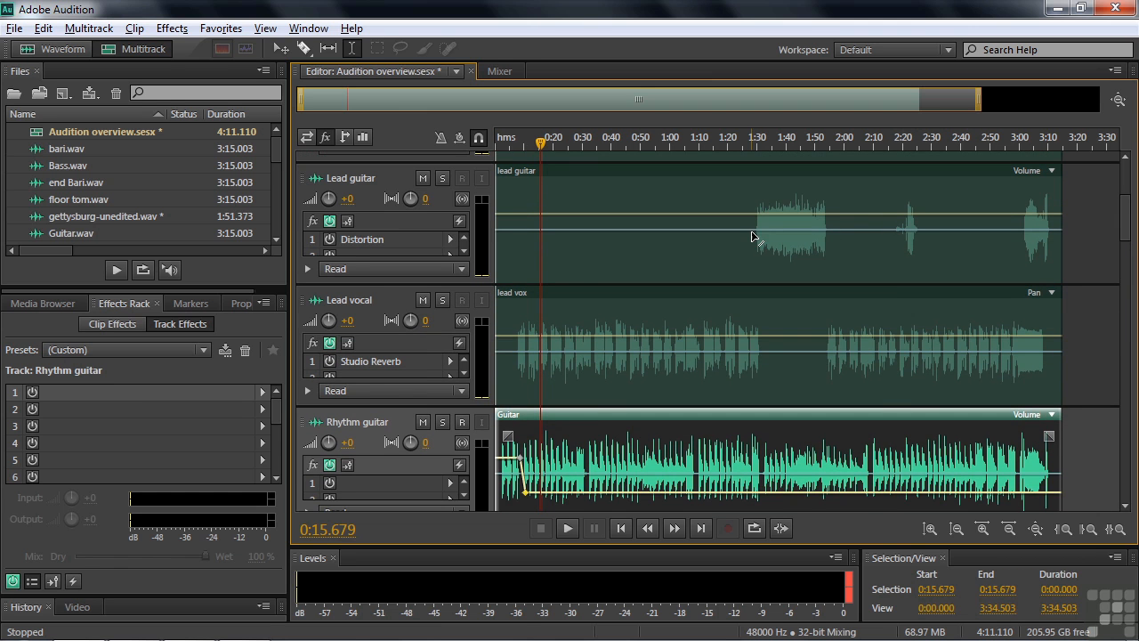
left_click_drag(542, 142, 755, 150)
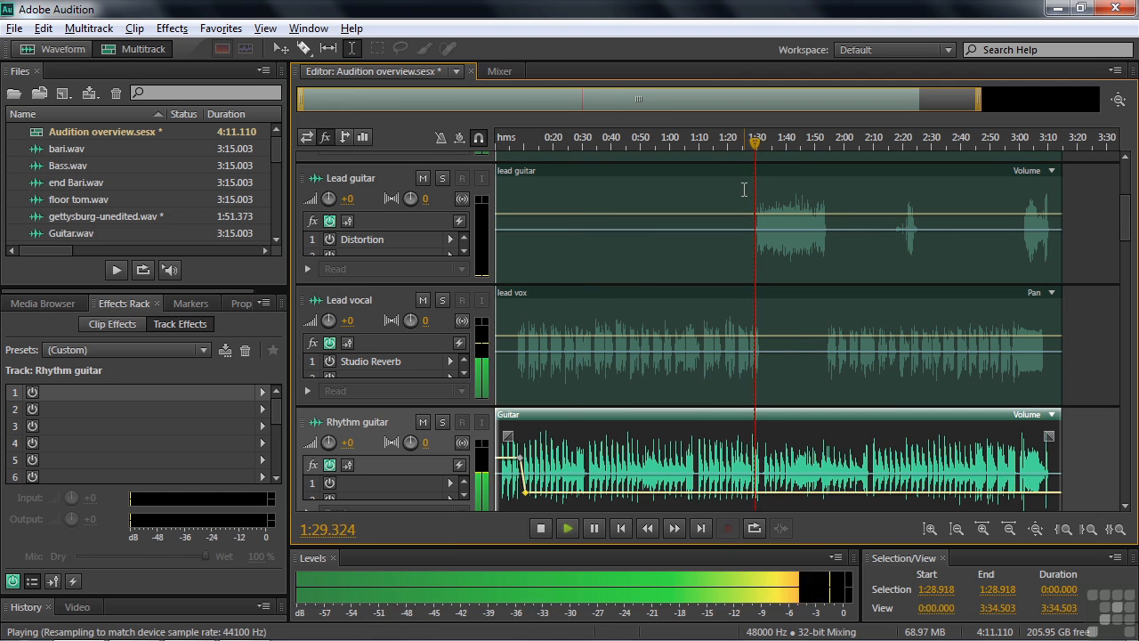
key("space")
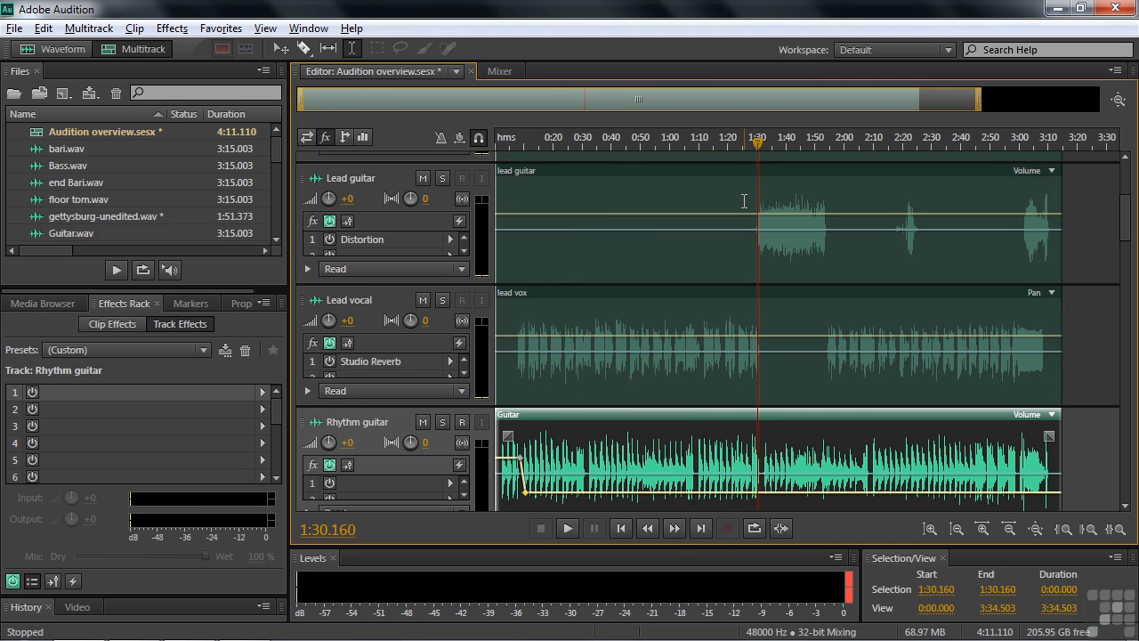
key("space")
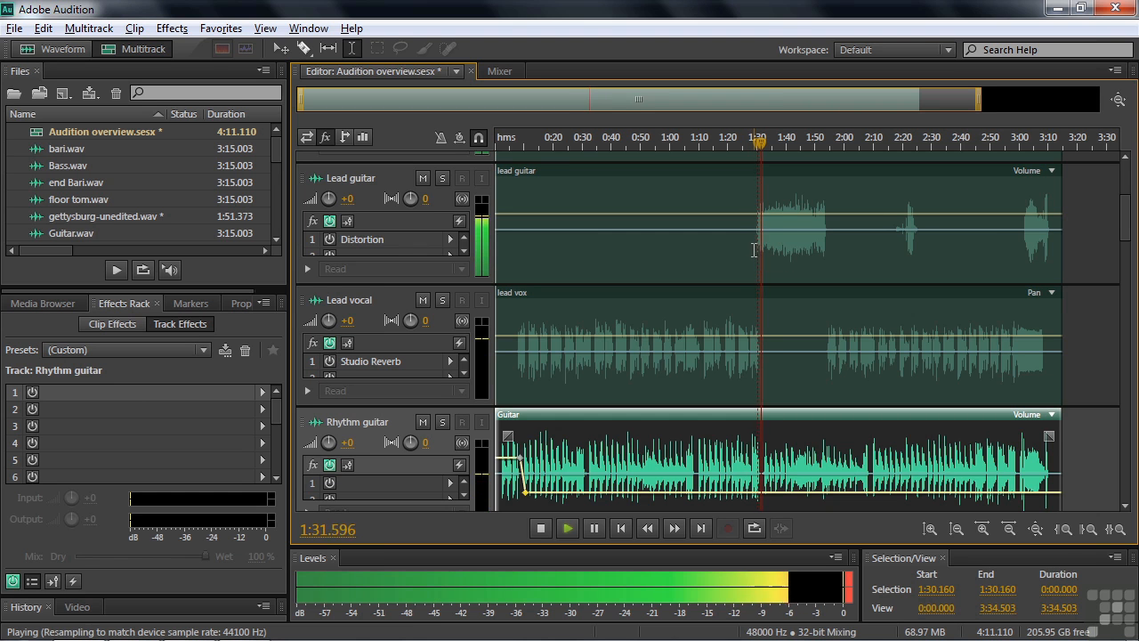
key("space")
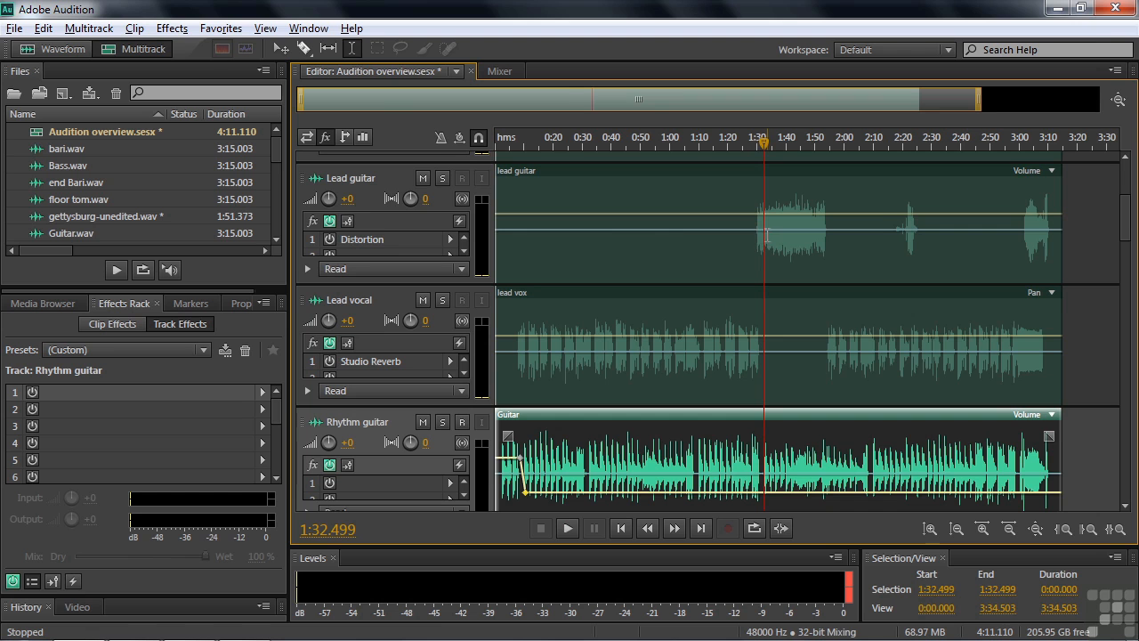
Step: Try panning the Lead guitar track to L100 and R85.5 during playback, and return its pan to 0
left_click_drag(410, 198, 4, 234)
key("space")
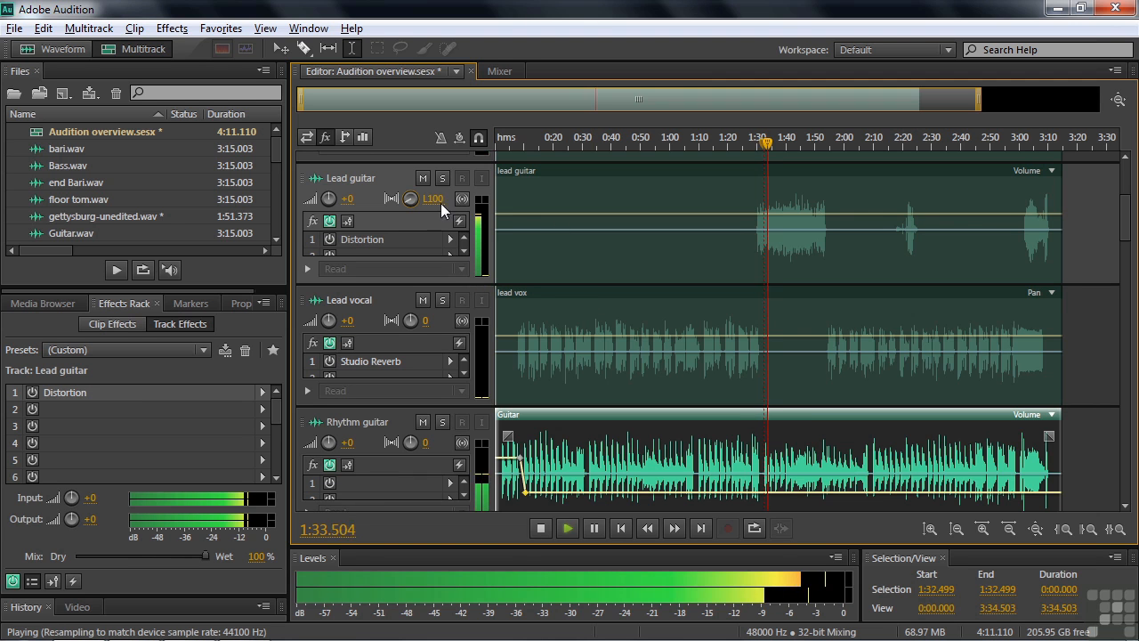
left_click_drag(441, 203, 1068, 192)
key("space")
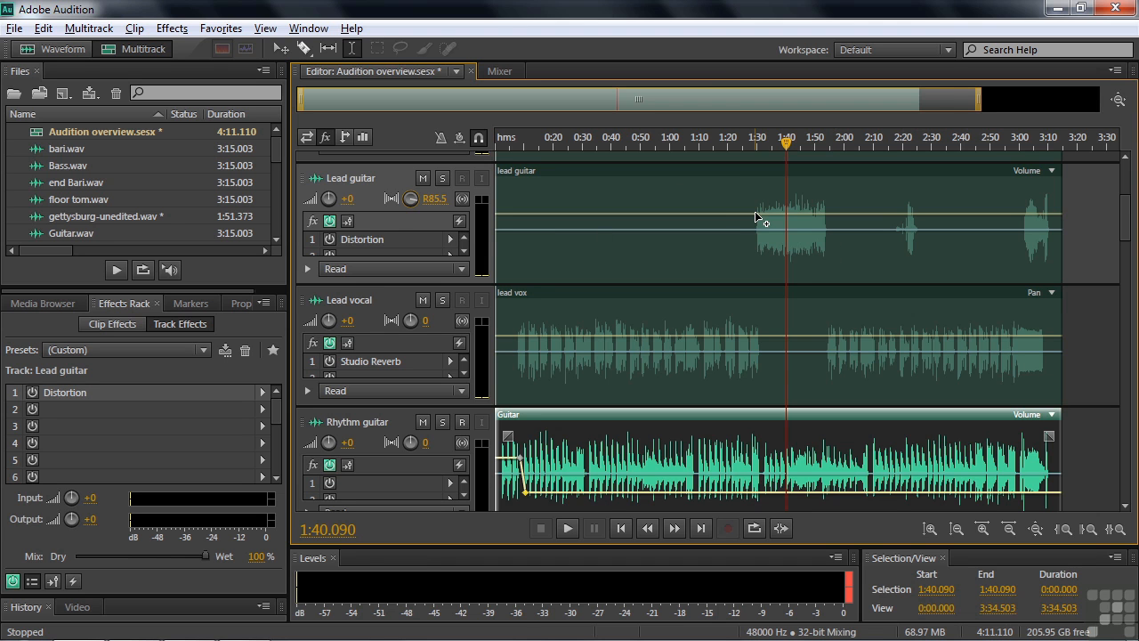
left_click(435, 199)
type("0")
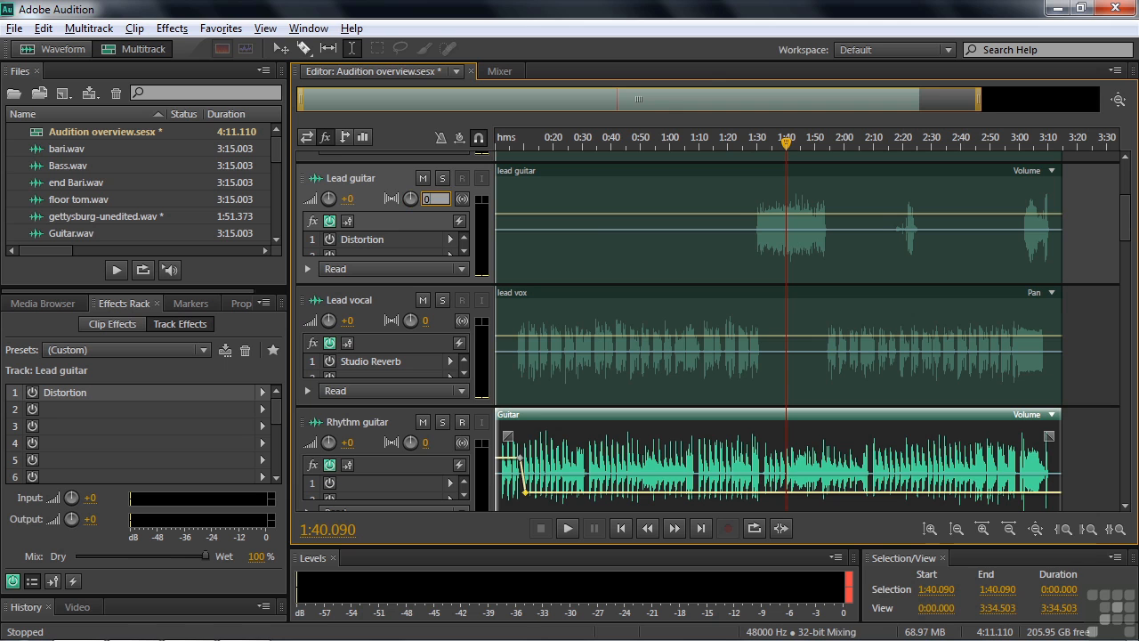
Step: Add pan keyframes sweeping the lead guitar clip from left at about 1:30 to right at about 1:35, and audition the track soloed
left_click(761, 233)
left_click_drag(762, 233, 772, 287)
left_click_drag(786, 143, 757, 157)
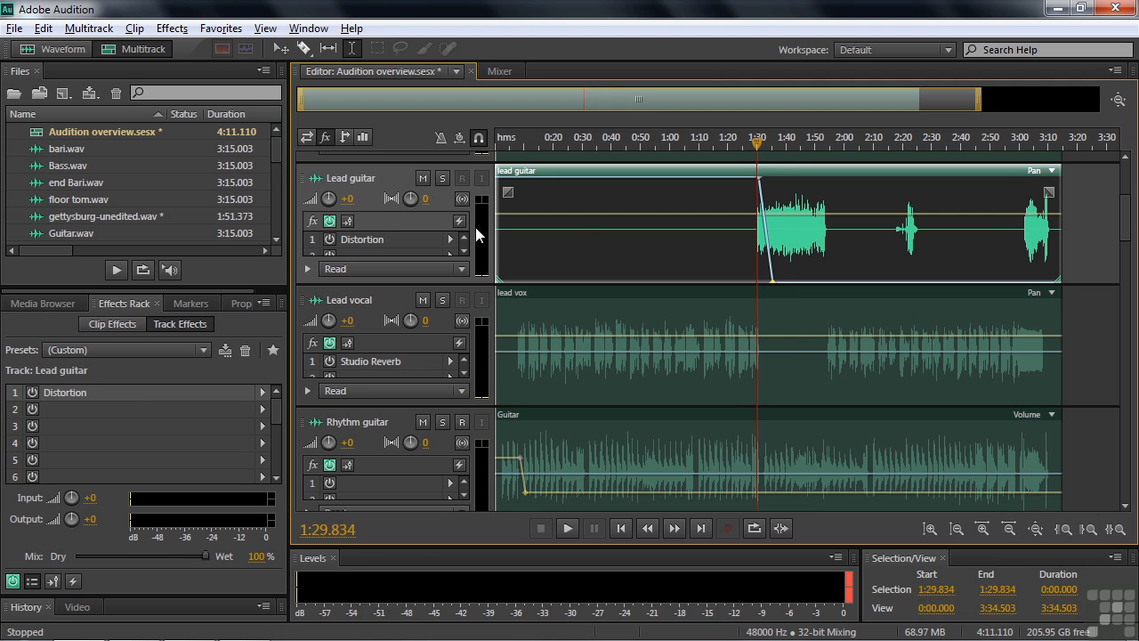
left_click(442, 179)
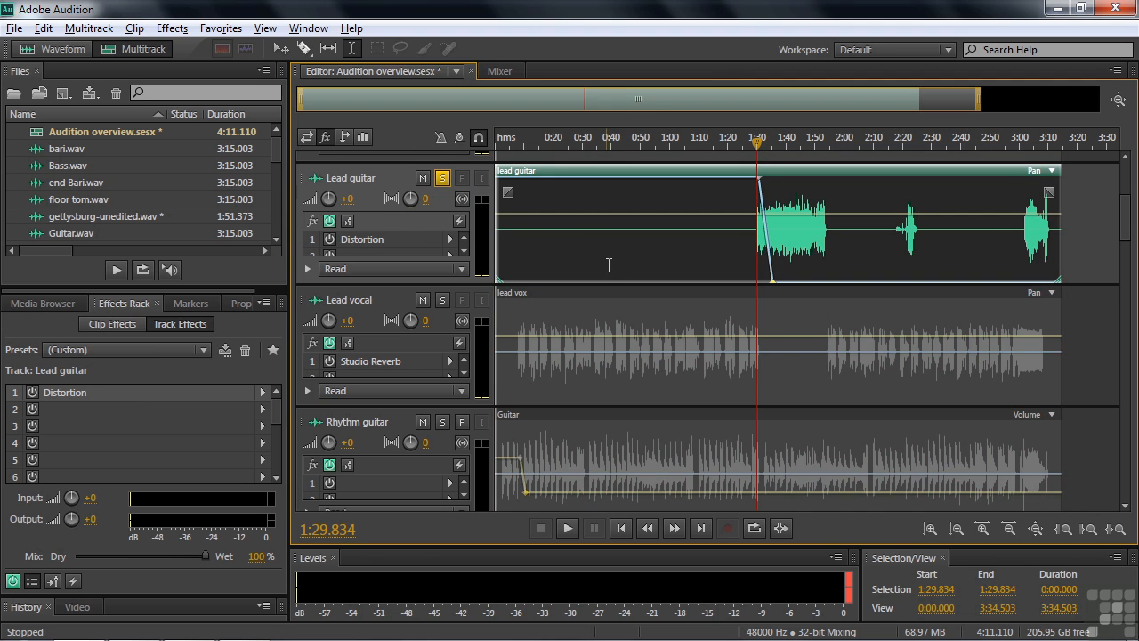
key("space")
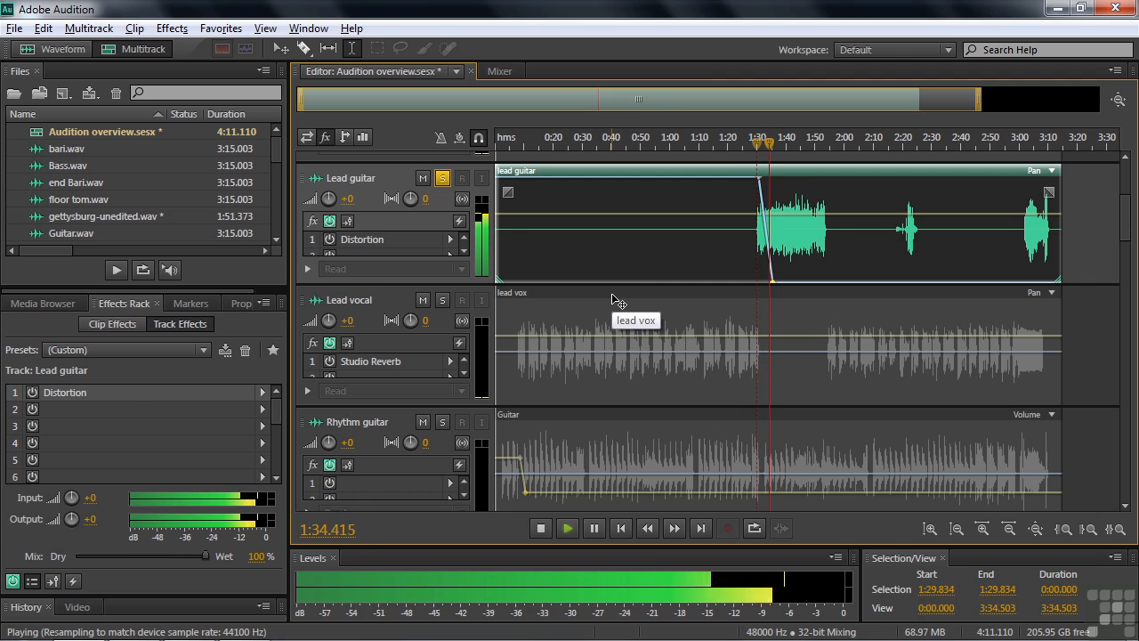
key("space")
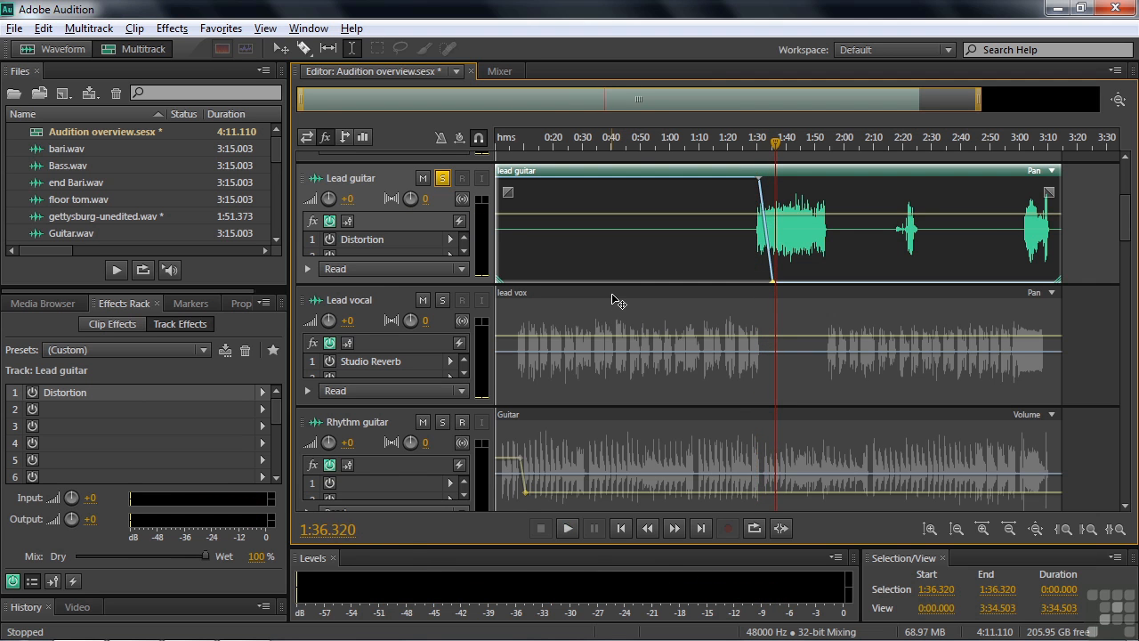
left_click(443, 178)
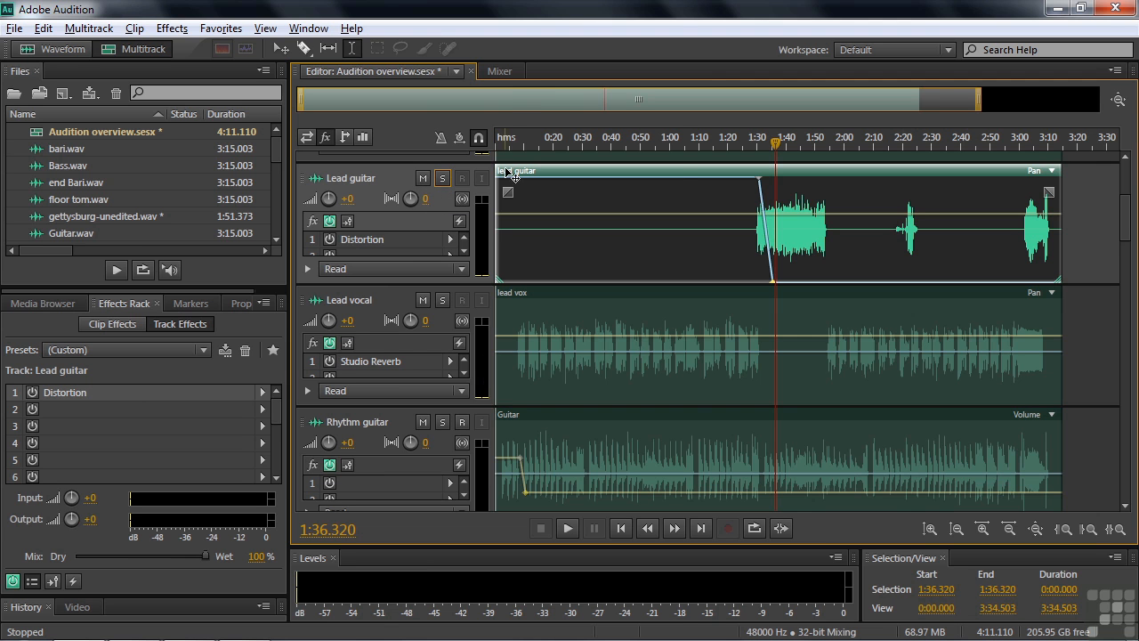
Step: Lower the Lead guitar track's volume to -0.8 dB in the Mixer and play the session from 0:00.000
left_click(501, 71)
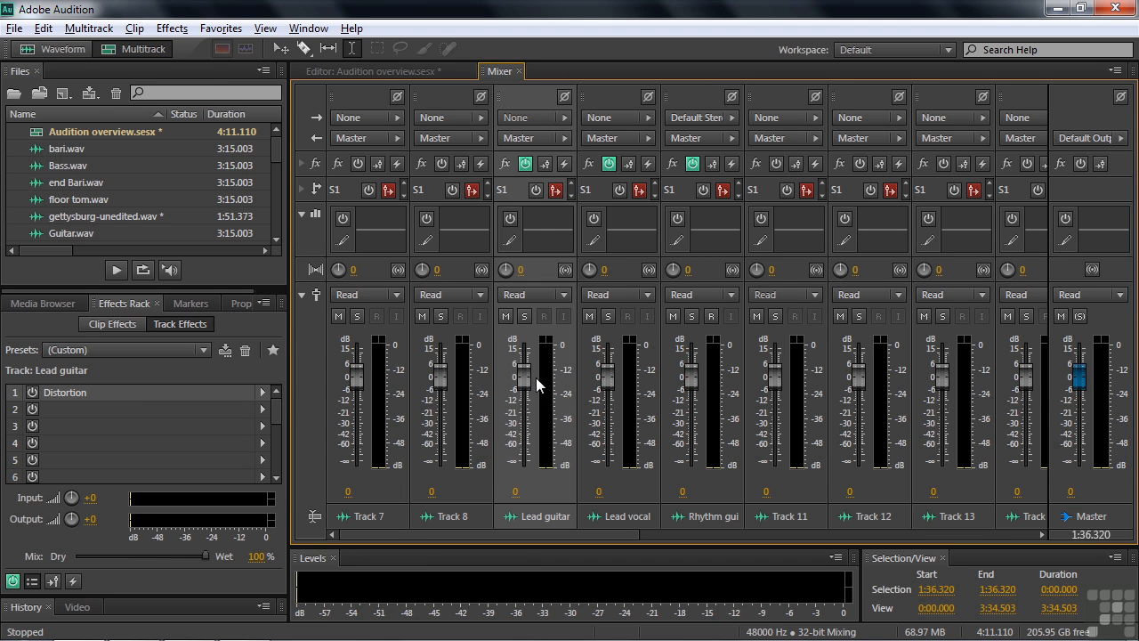
left_click_drag(524, 376, 523, 378)
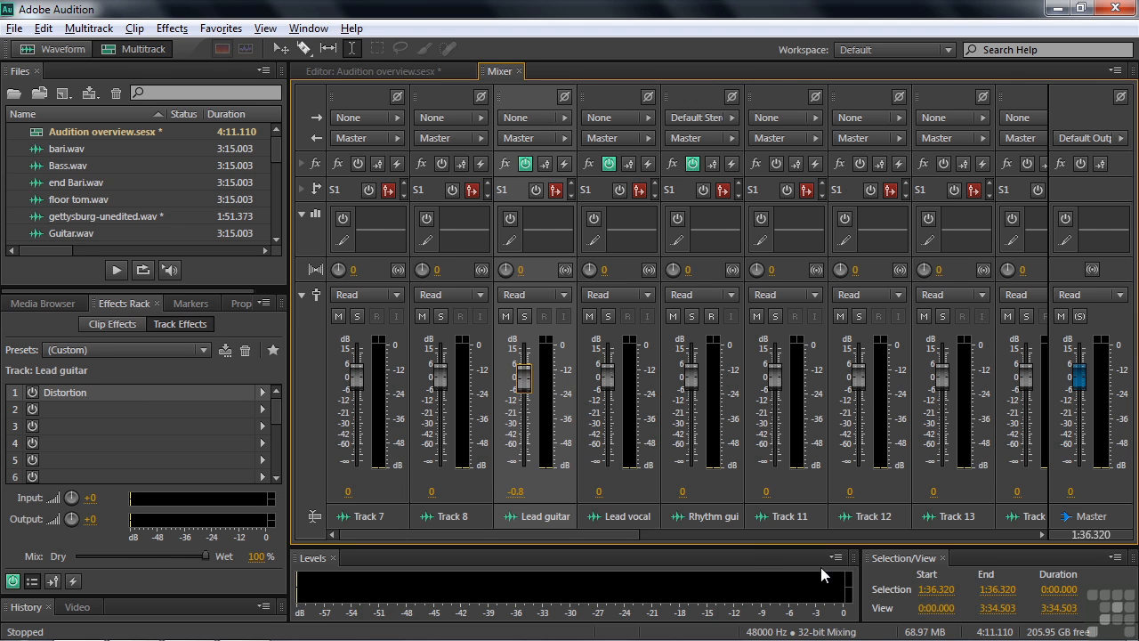
left_click(945, 590)
type("0")
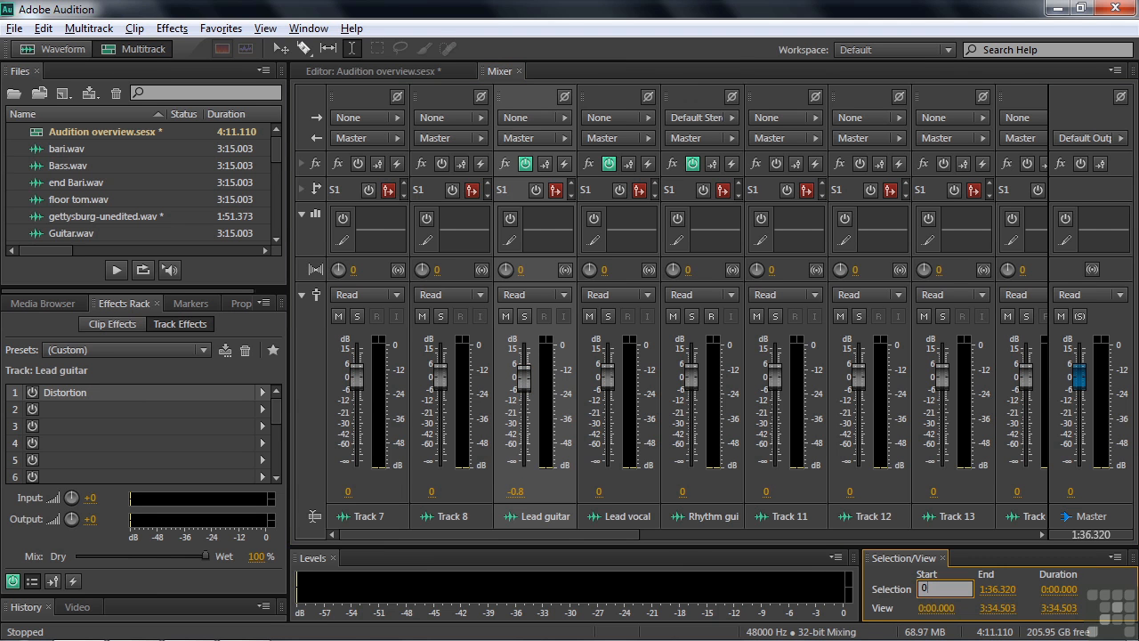
key("Return")
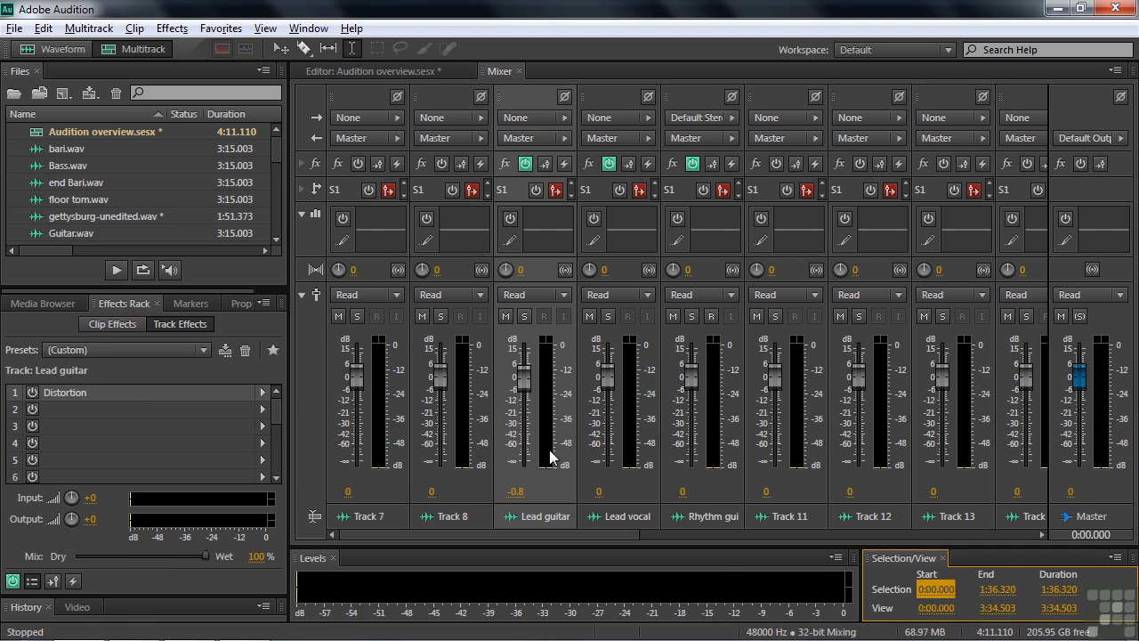
key("space")
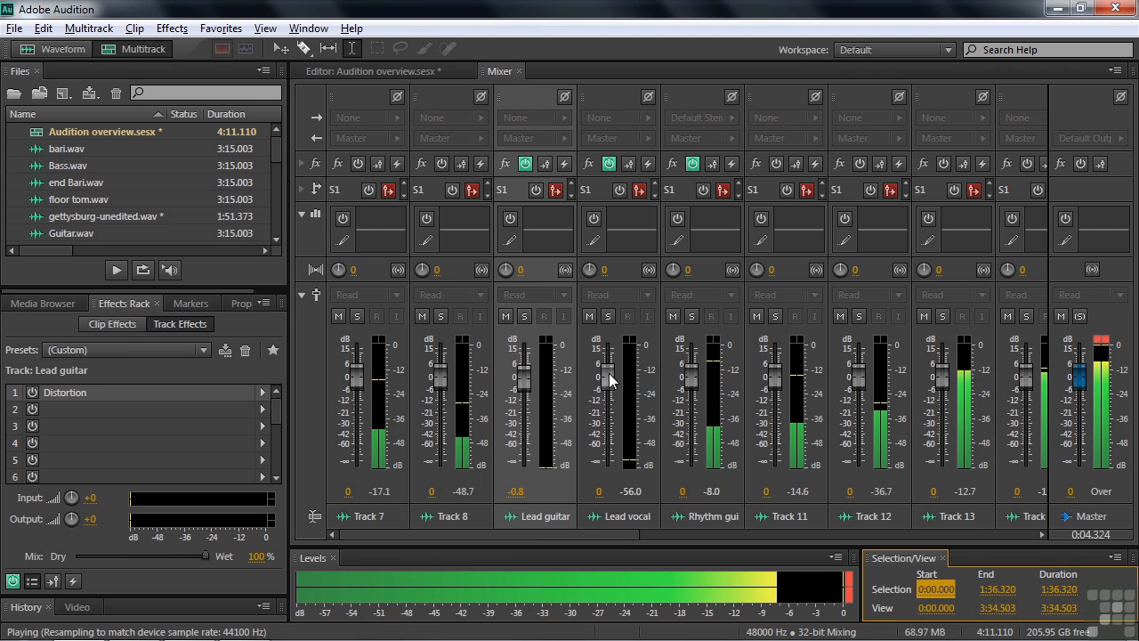
Step: Lower the Rhythm guitar track's volume to -12.4 dB during playback, and stop the session
left_click_drag(698, 374, 692, 377)
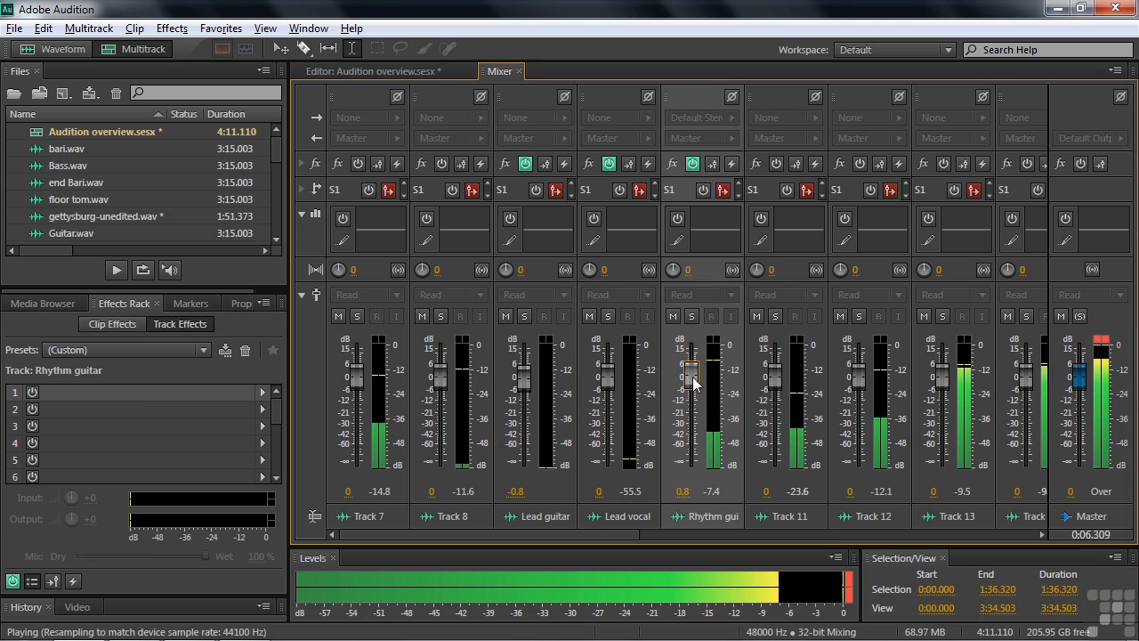
left_click_drag(693, 378, 695, 403)
key("space")
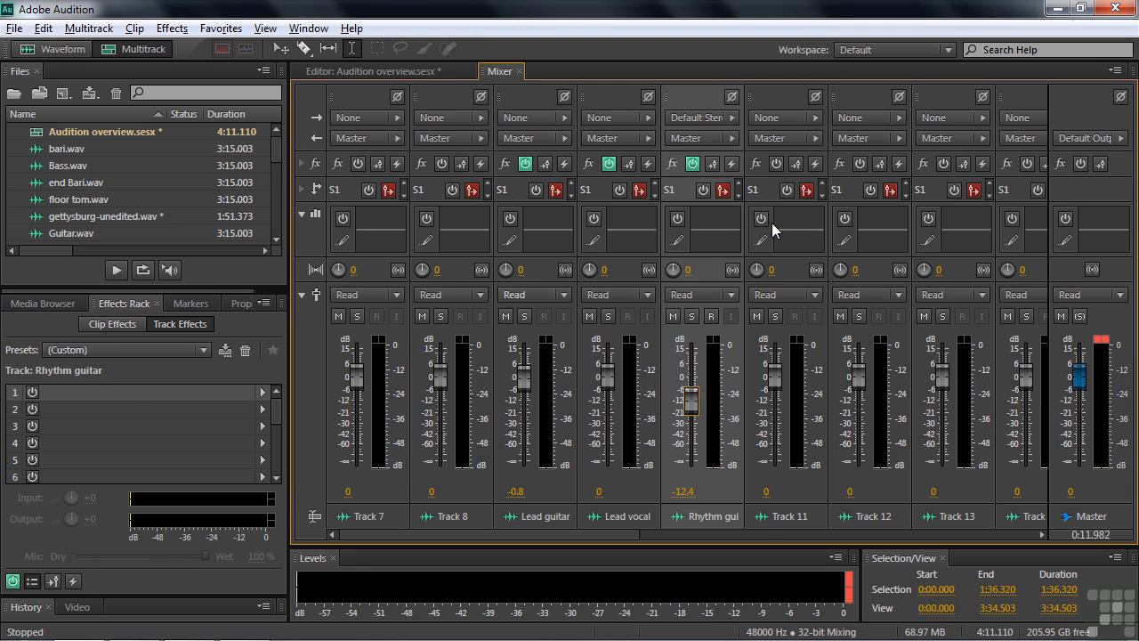
Step: Return to the multitrack editor, clear the time selection and examine the options for mixing the session down to a new file
left_click(398, 71)
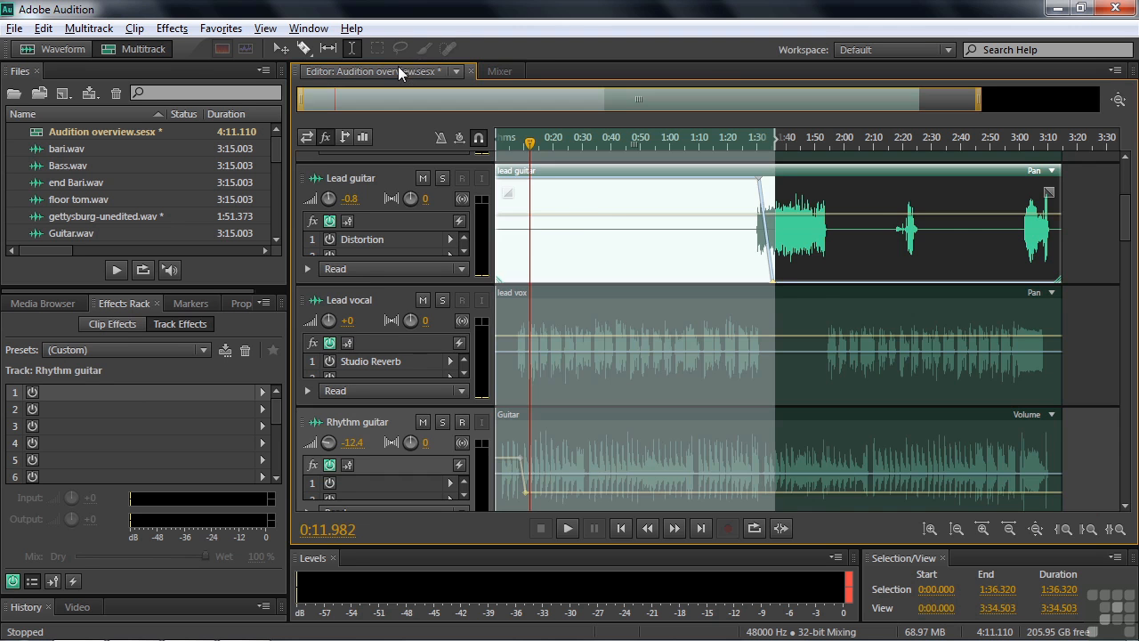
left_click(604, 229)
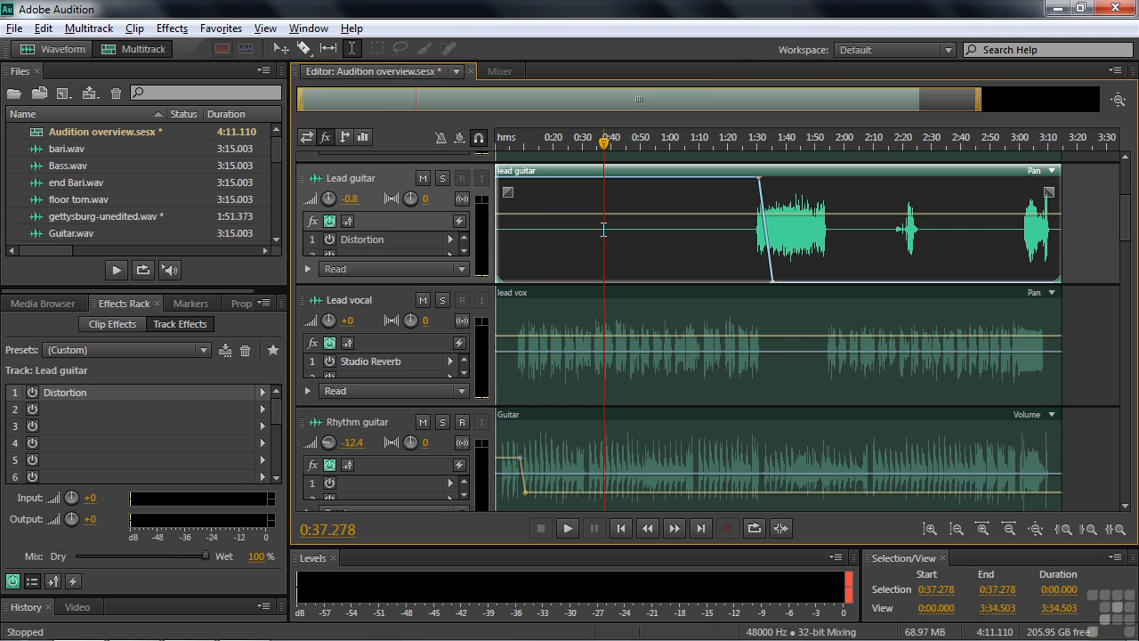
left_click(89, 28)
mouse_move(98, 106)
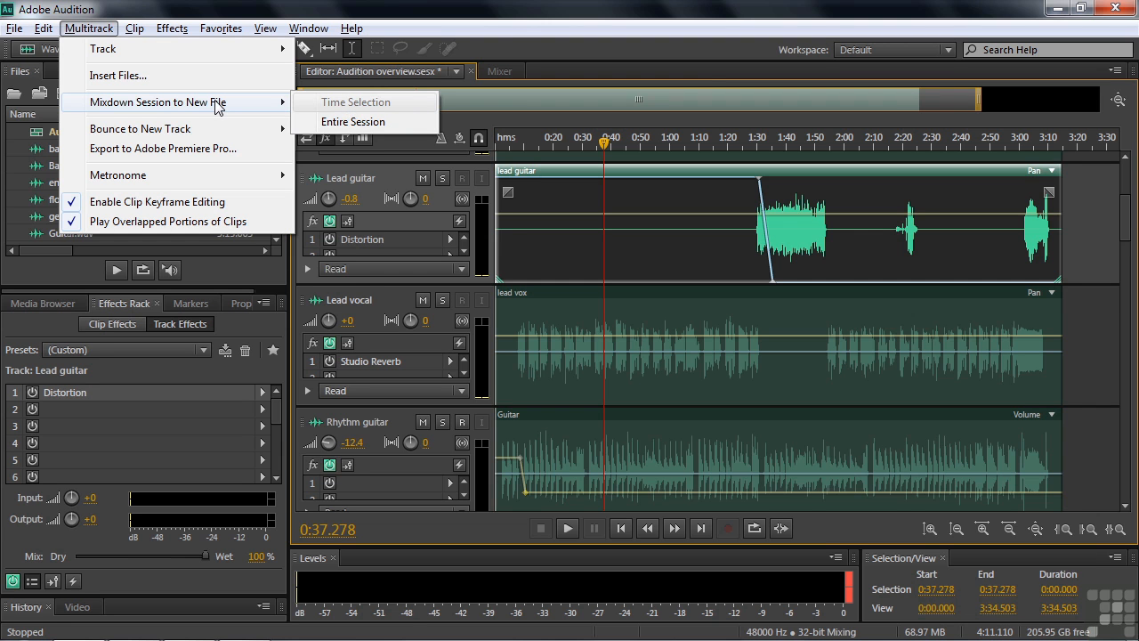
left_click(281, 12)
Step: Open gettysburg-unedited.wav in the waveform editor
left_click(39, 167)
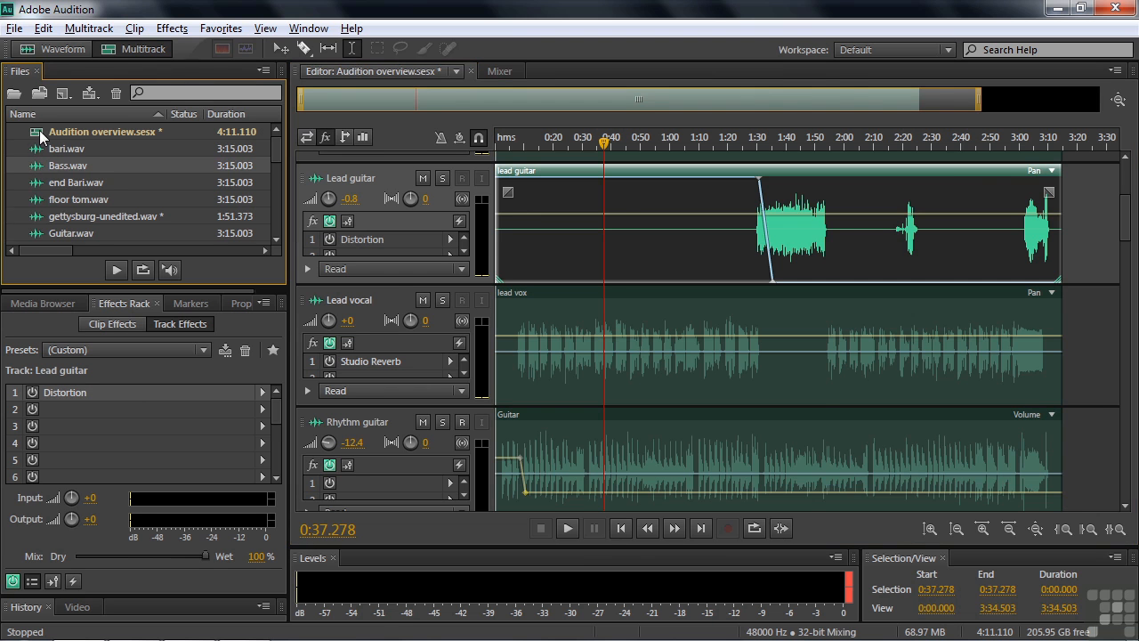
double_click(42, 218)
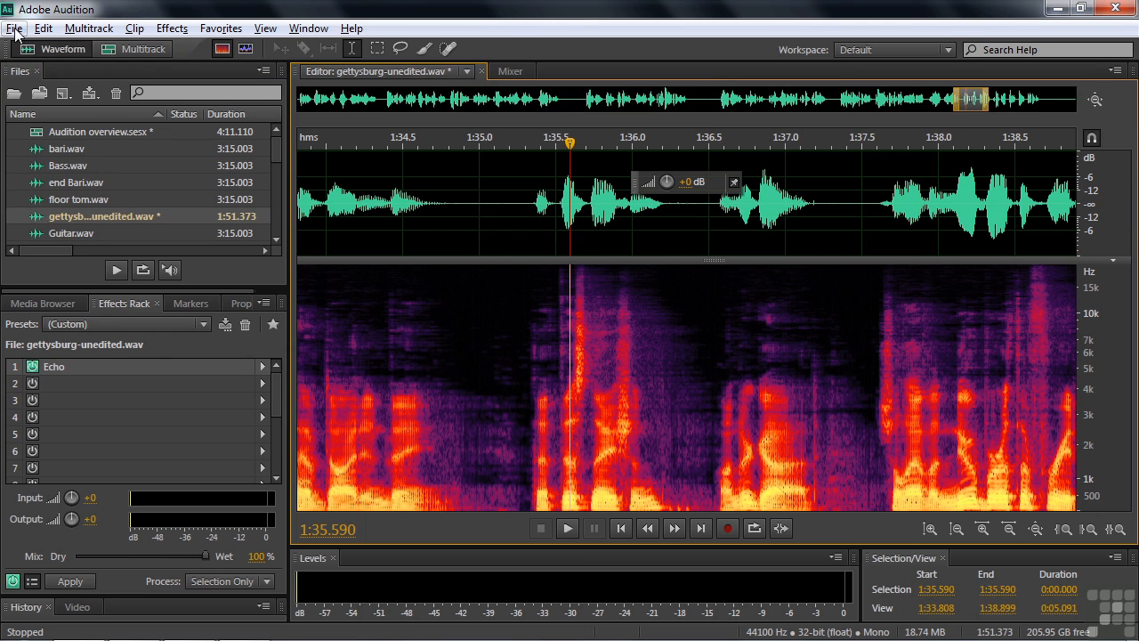
Step: Examine the audio formats available for saving gettysburg-unedited.wav as a new file, and close the save dialog without saving
left_click(15, 30)
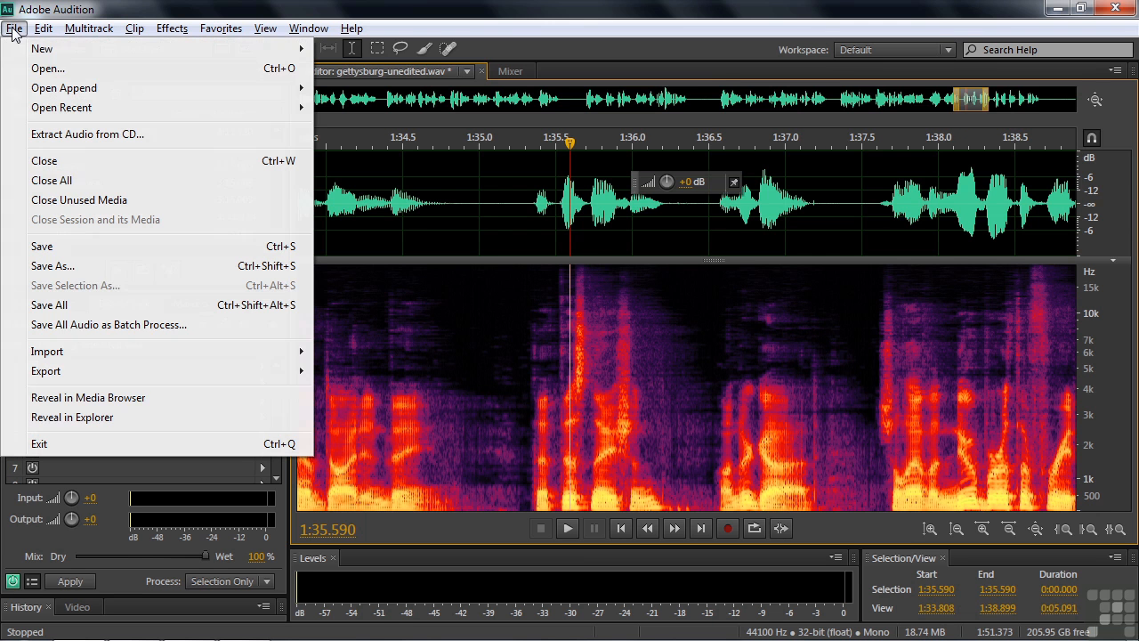
left_click(52, 265)
left_click(654, 273)
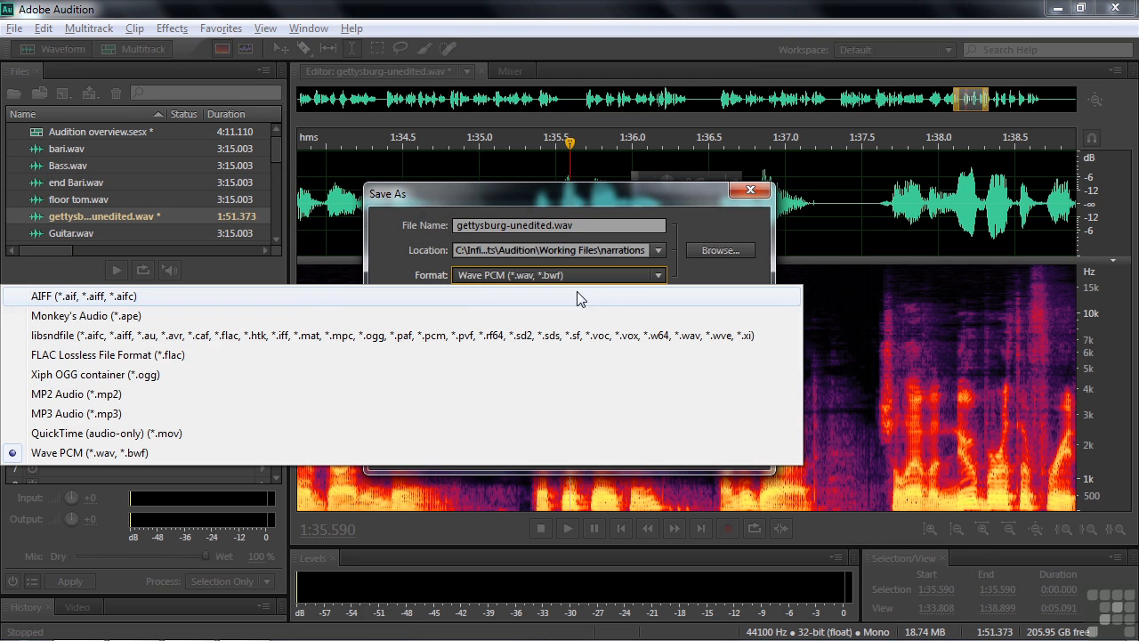
left_click(668, 201)
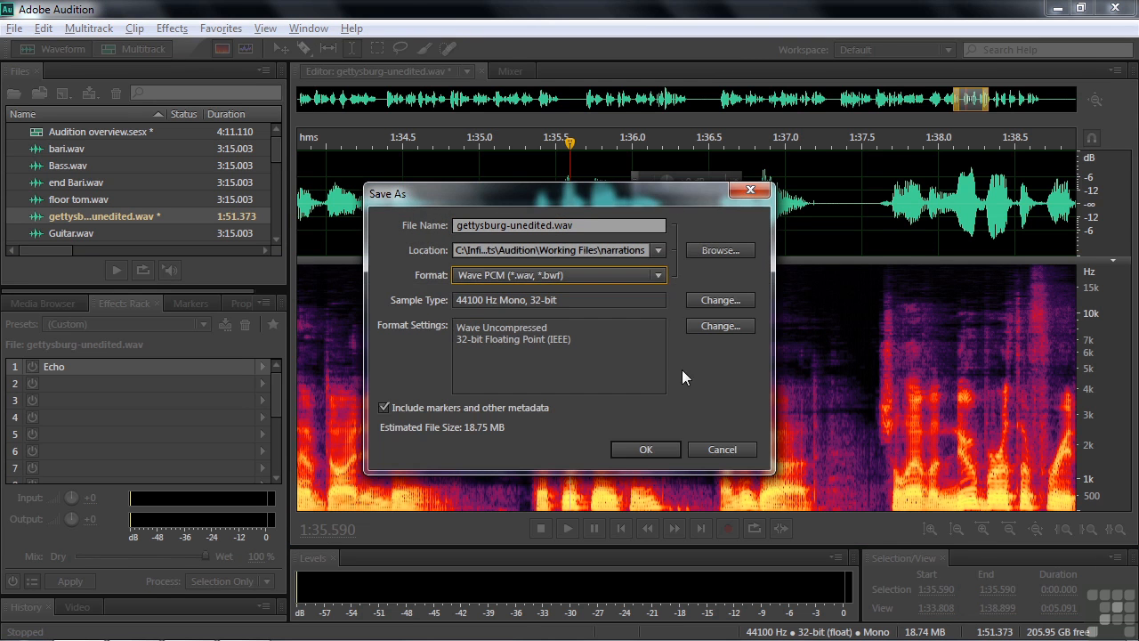
left_click(723, 452)
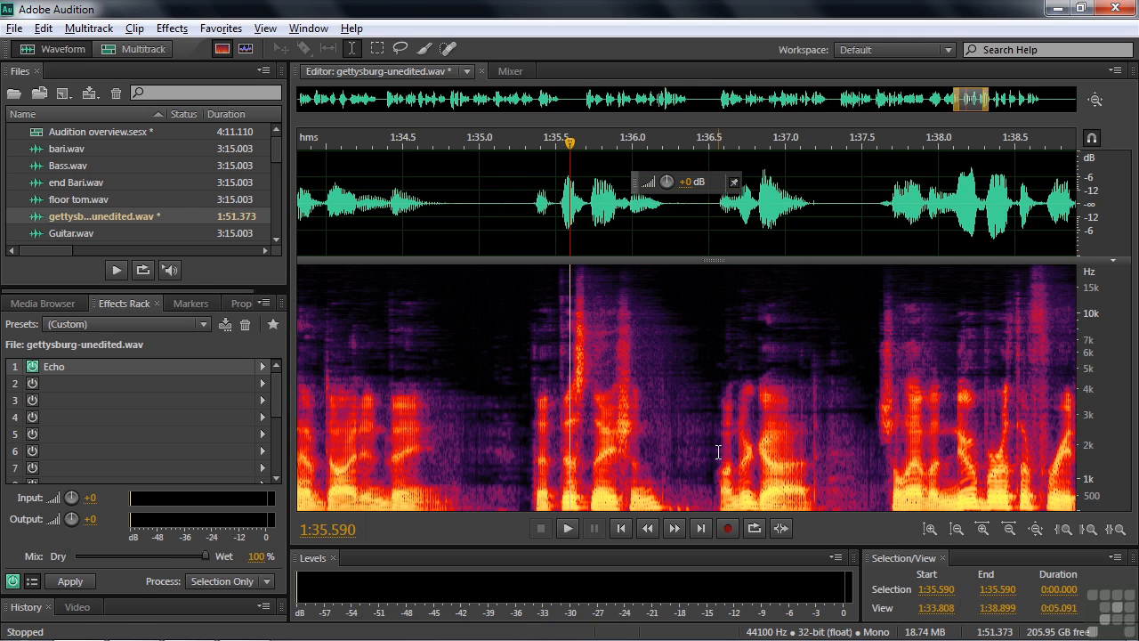
Step: Insert the files from bari.wav through lead guitar.wav, excluding gettysburg-unedited.wav, into a new CD layout
left_click(39, 150)
scroll(274, 167, "down", 2)
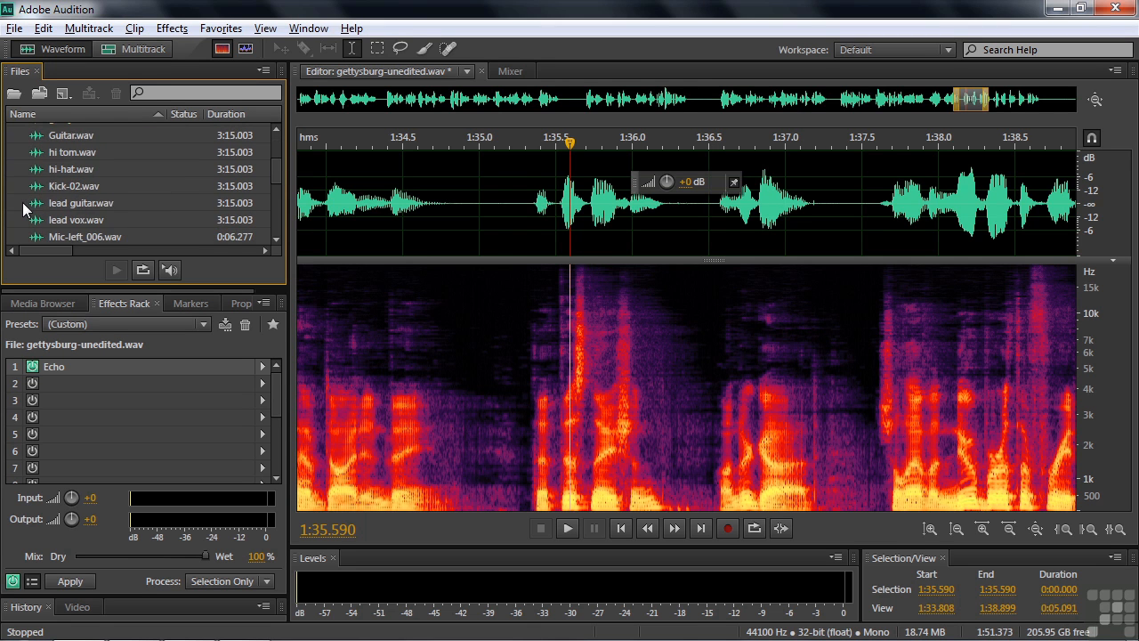
left_click(36, 206)
scroll(273, 167, "up", 2)
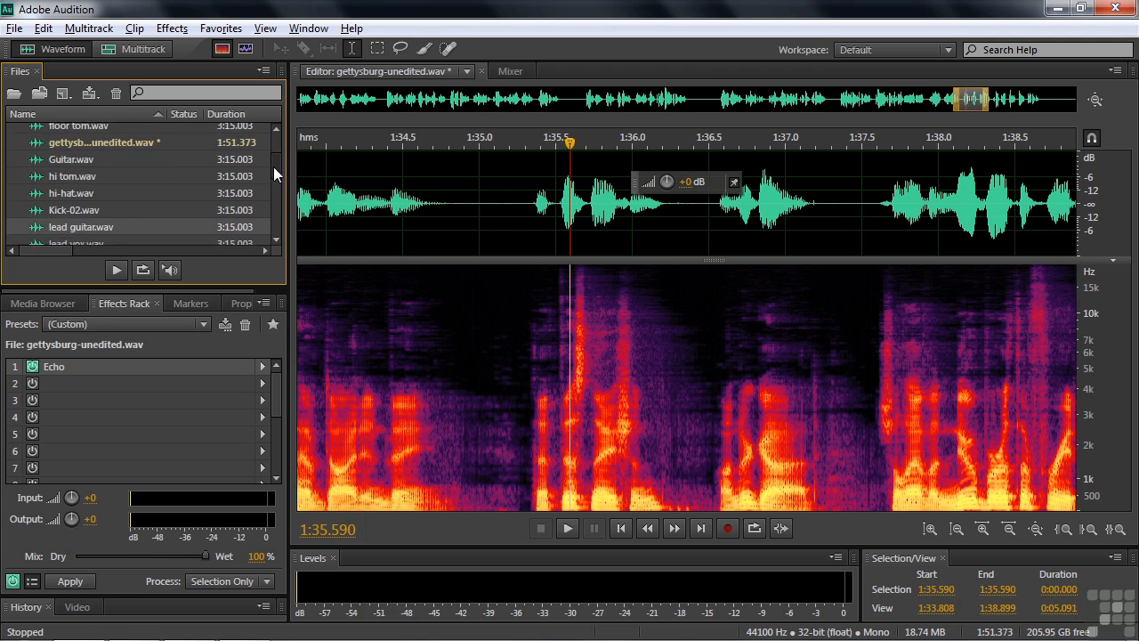
left_click(39, 209)
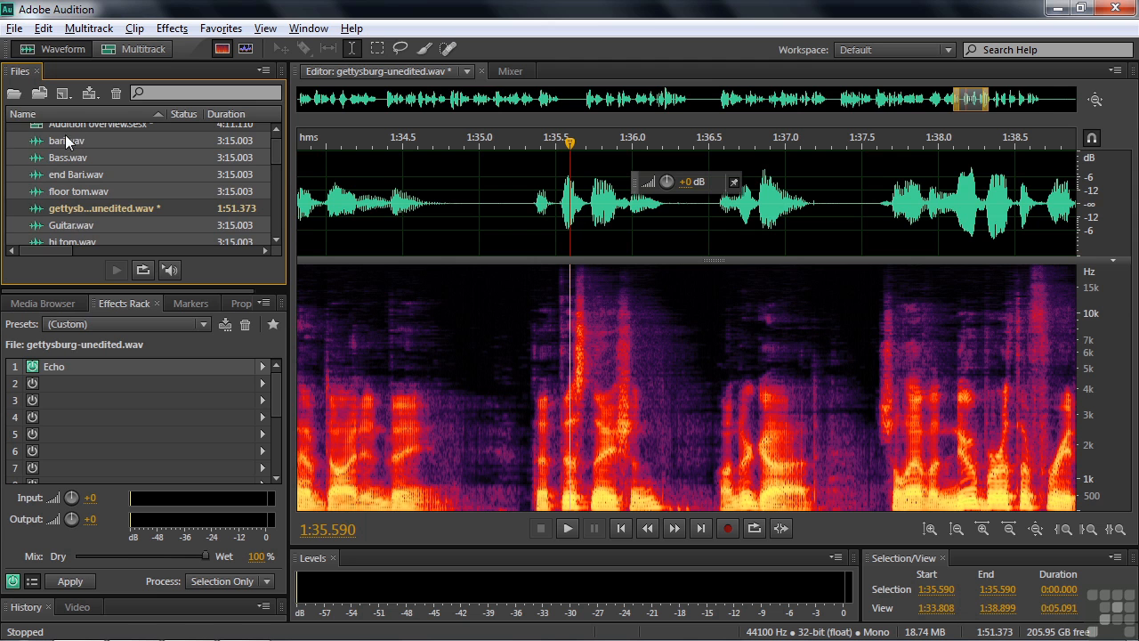
right_click(35, 142)
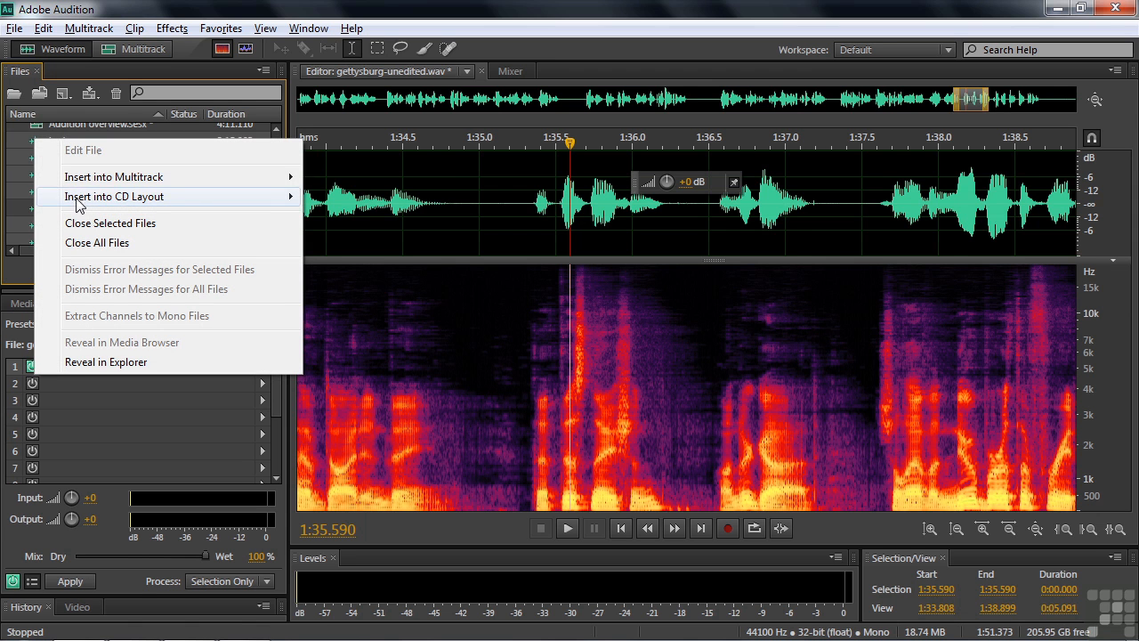
mouse_move(80, 205)
left_click(343, 196)
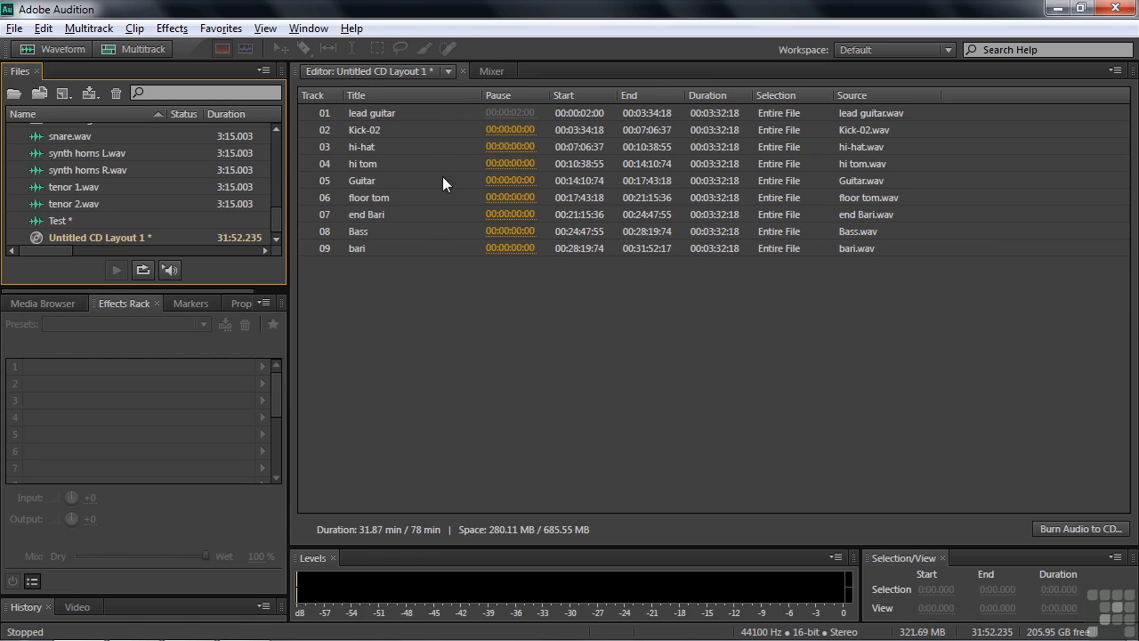